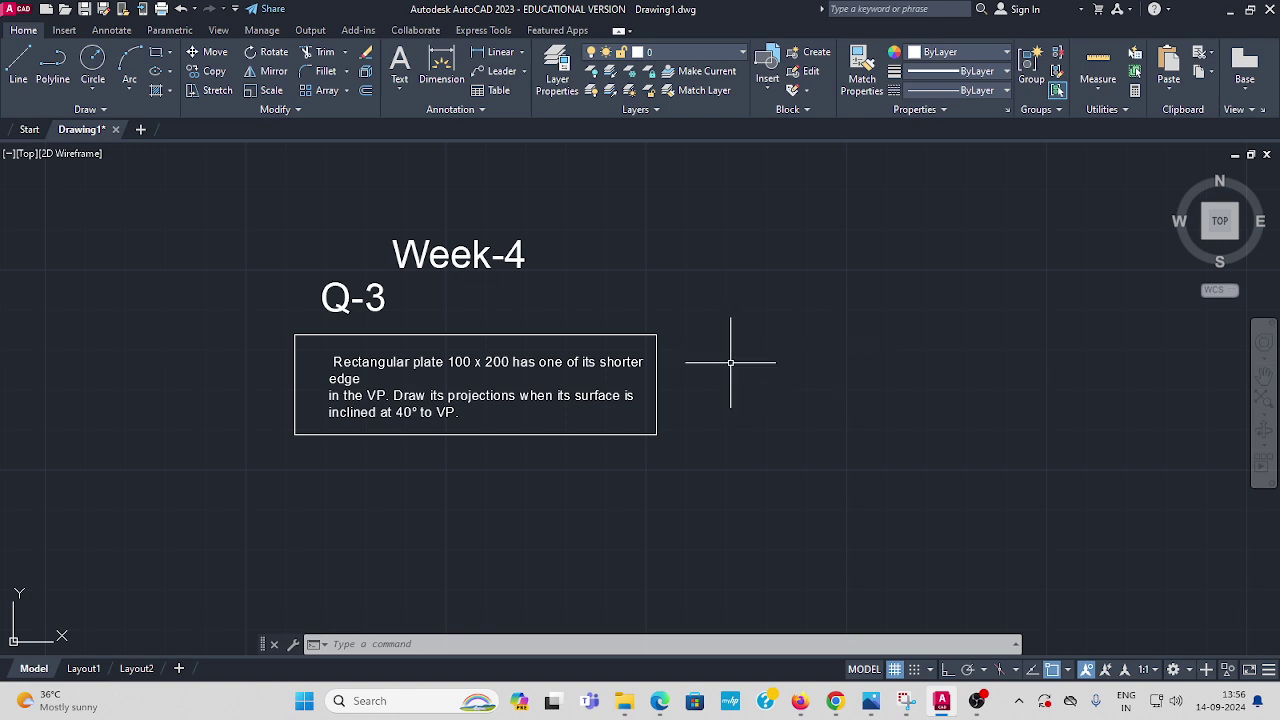
# Step: Pan the view to show the empty area to the right of the Q-3 question note
pyautogui.moveTo(737, 349)
pyautogui.mouseDown(button='middle')
pyautogui.moveTo(289, 380)
pyautogui.moveTo(17, 363)
pyautogui.moveTo(123, 383)
pyautogui.moveTo(139, 371)
pyautogui.mouseUp(button='middle')
# Step: Draw a horizontal reference line with Ortho (F8) turned on
pyautogui.click(18, 65)
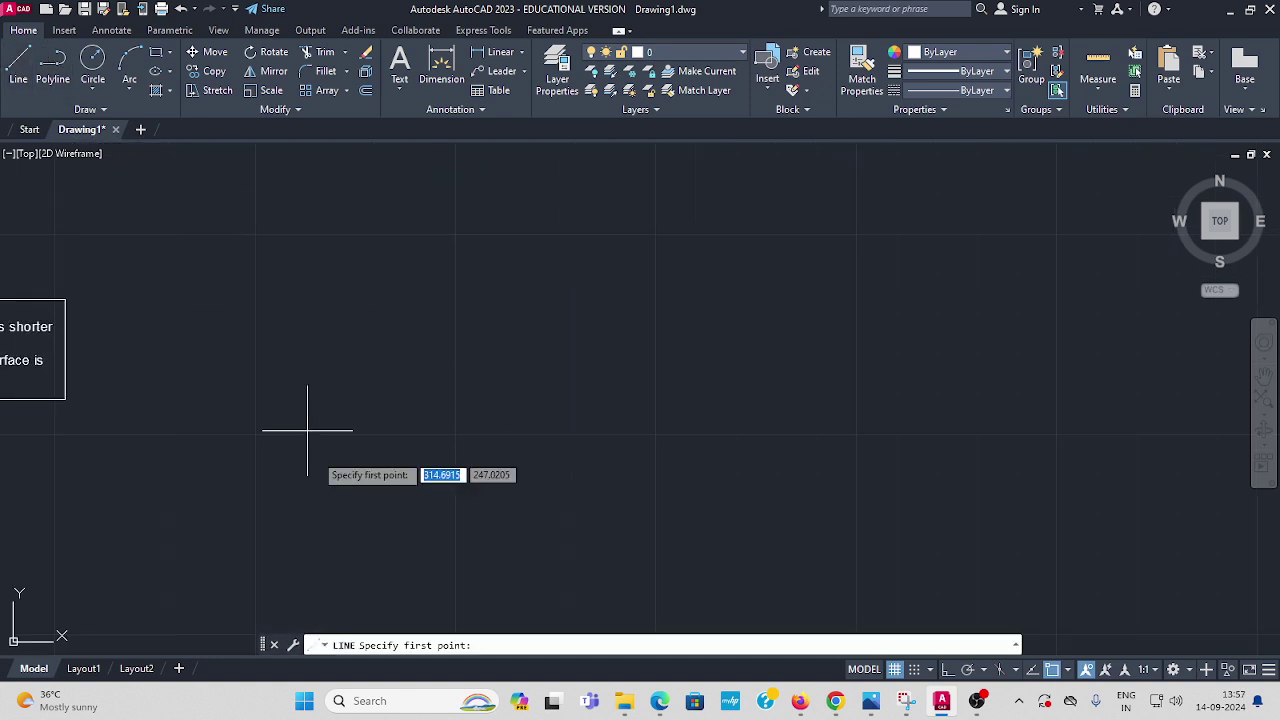
pyautogui.click(341, 395)
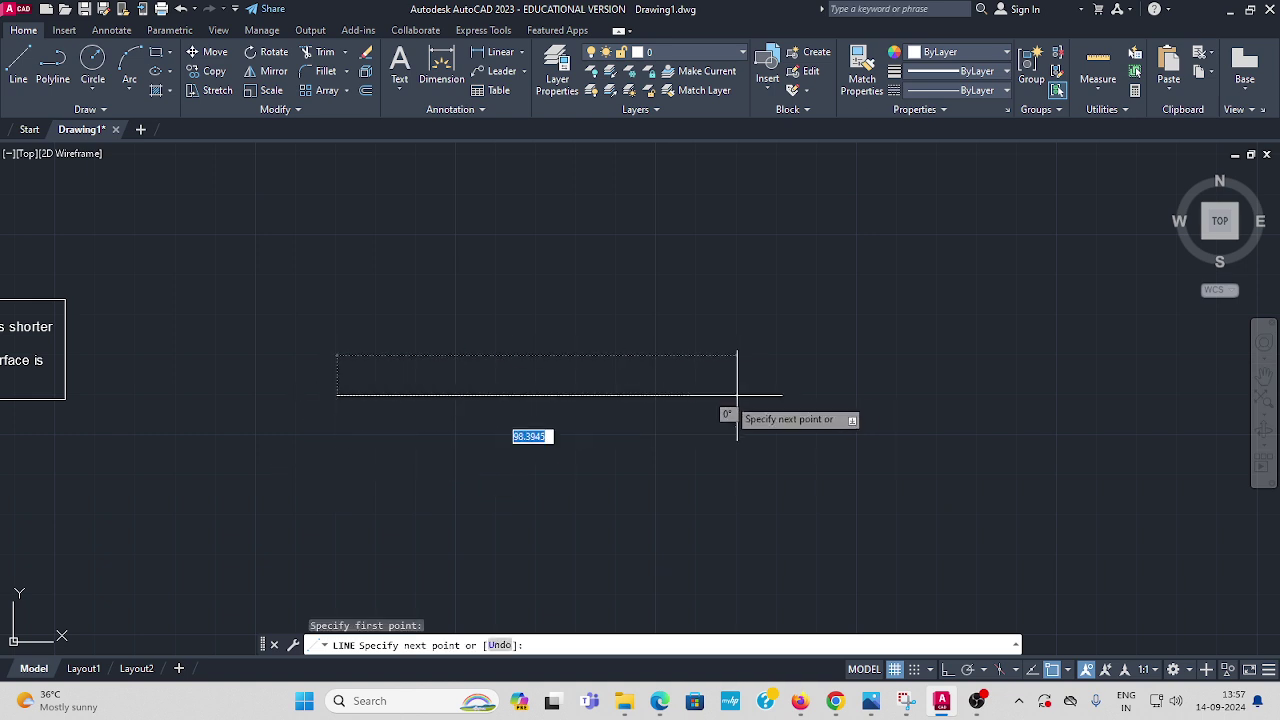
pyautogui.press('F8')
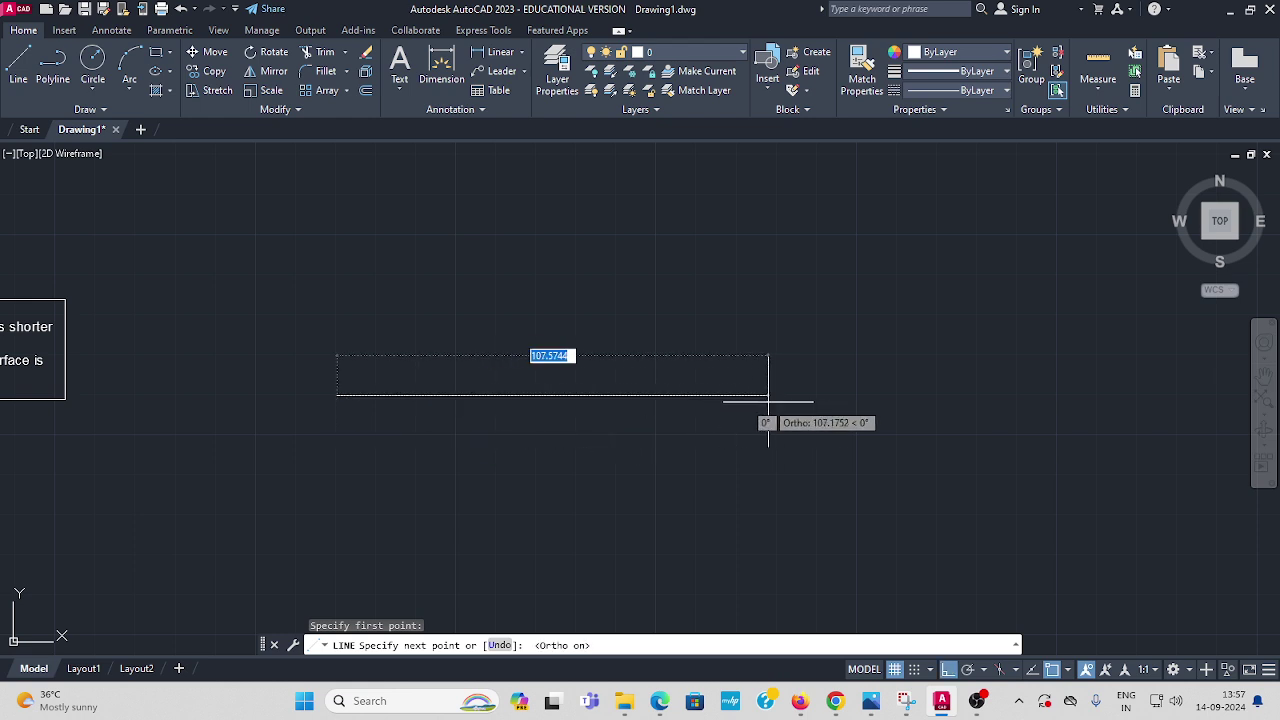
pyautogui.click(769, 399)
pyautogui.press('Escape')
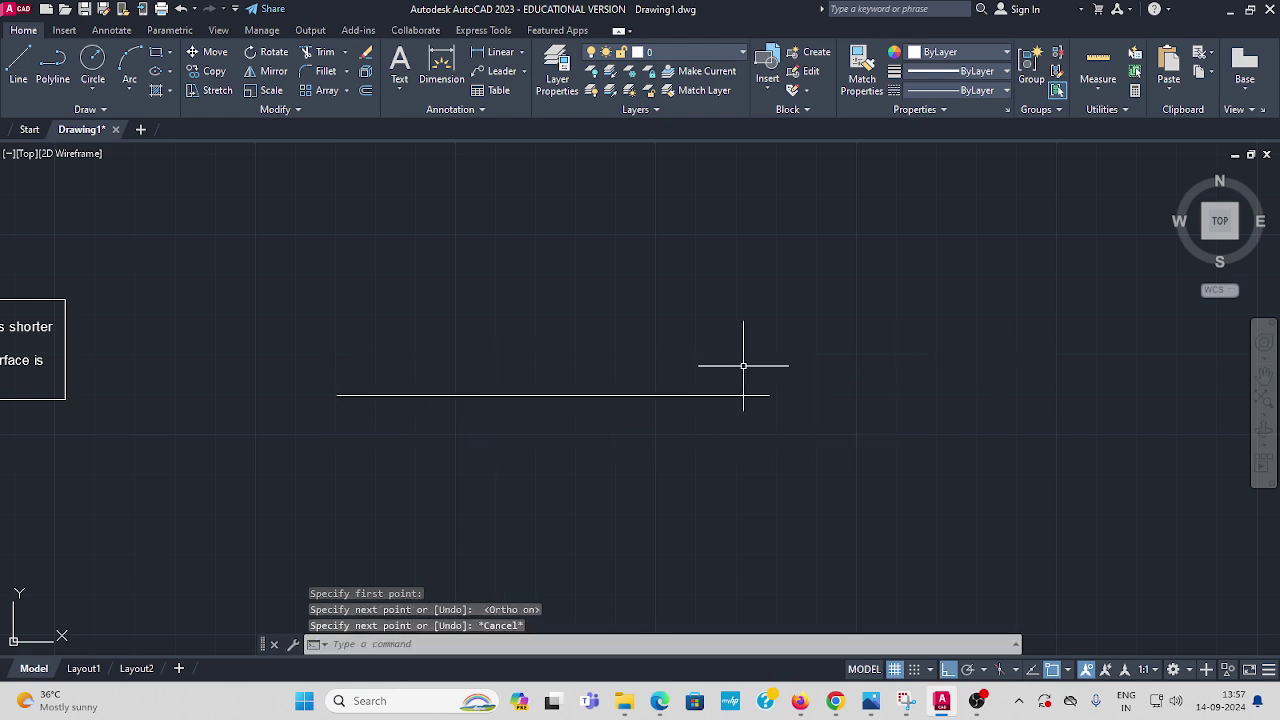
# Step: Lengthen the reference line by grip-stretching its right endpoint
pyautogui.moveTo(564, 335); pyautogui.dragTo(538, 320, button='middle')
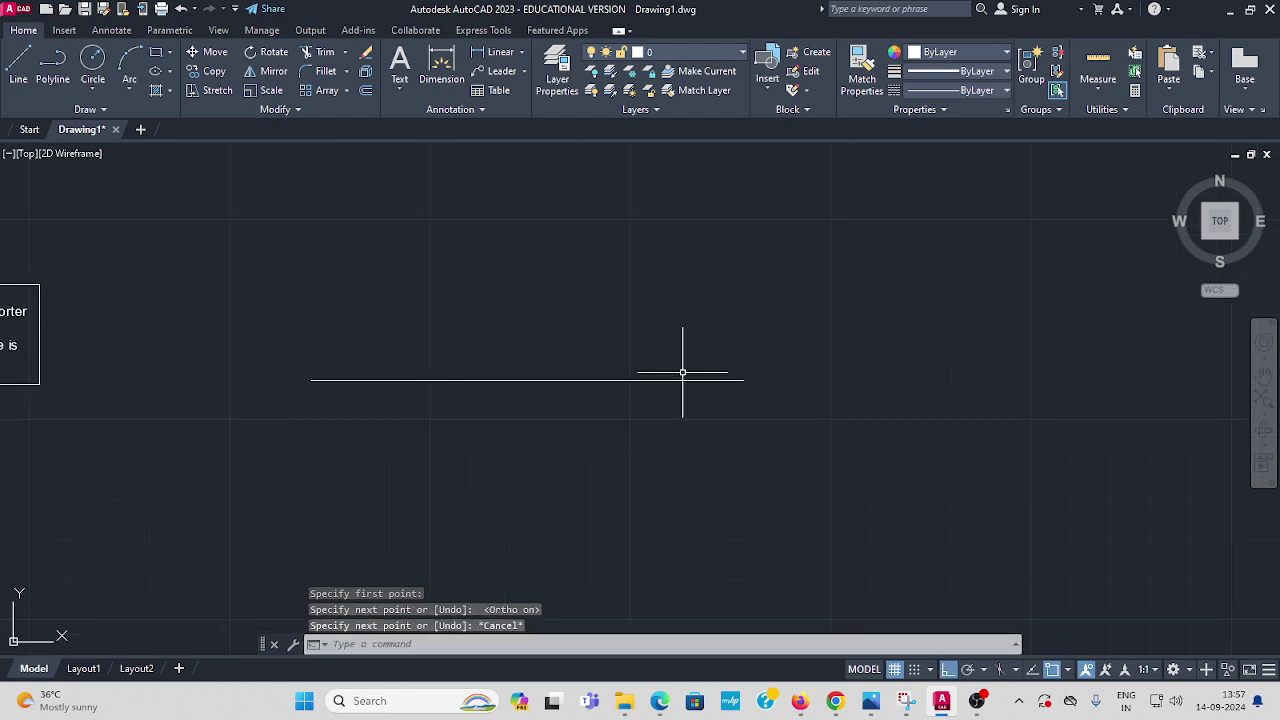
pyautogui.click(741, 382)
pyautogui.click(741, 381)
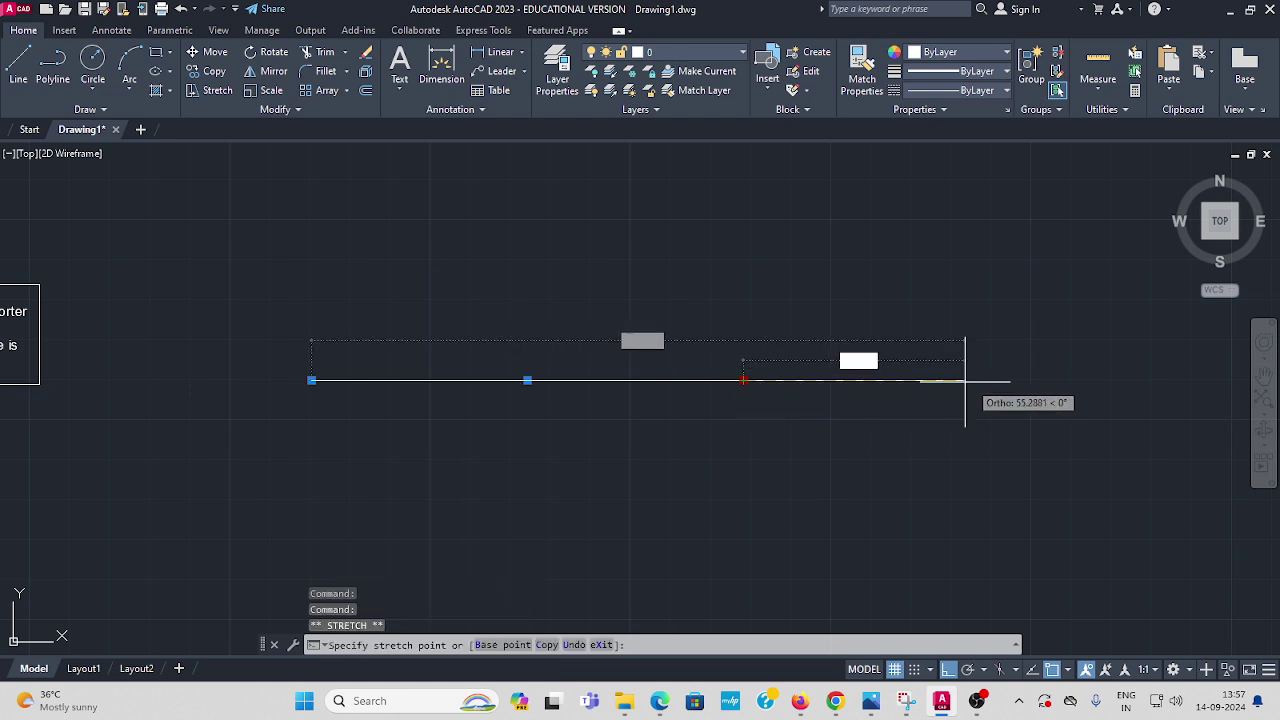
pyautogui.press('Escape')
pyautogui.moveTo(489, 317); pyautogui.dragTo(431, 329, button='middle')
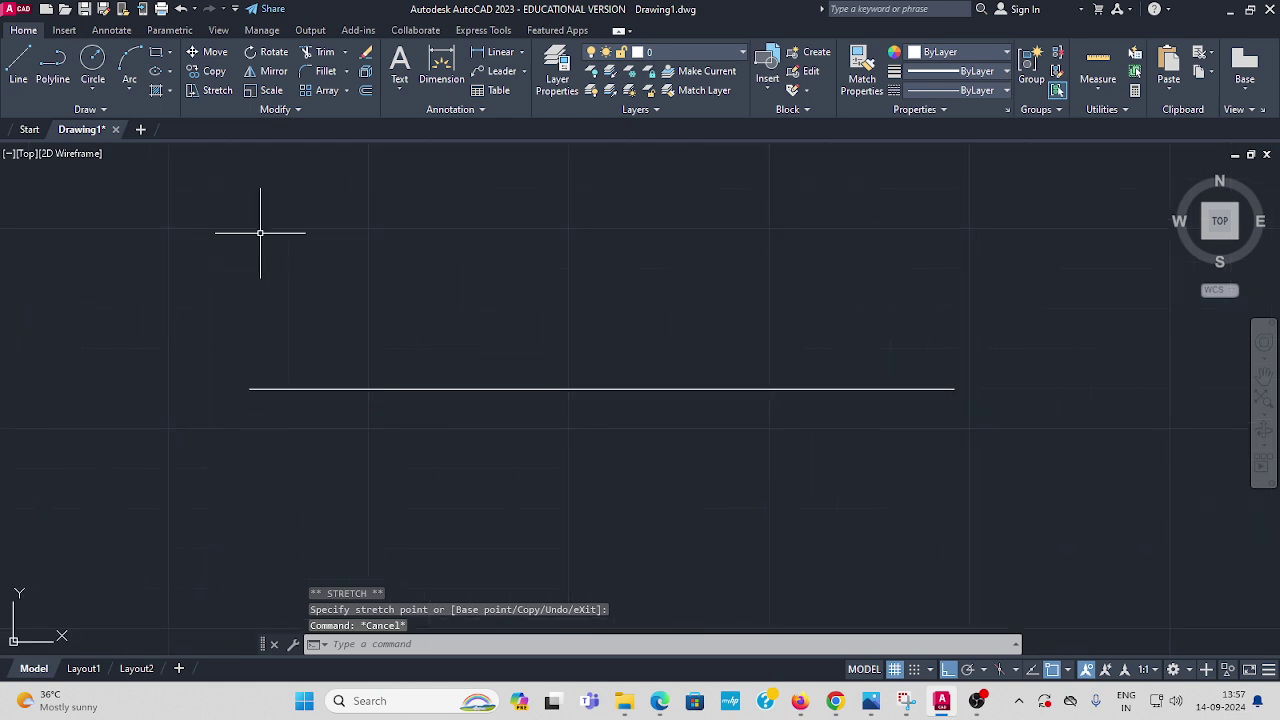
# Step: Draw the plate outline above the reference line with edges 200, 100 and 200
pyautogui.click(18, 64)
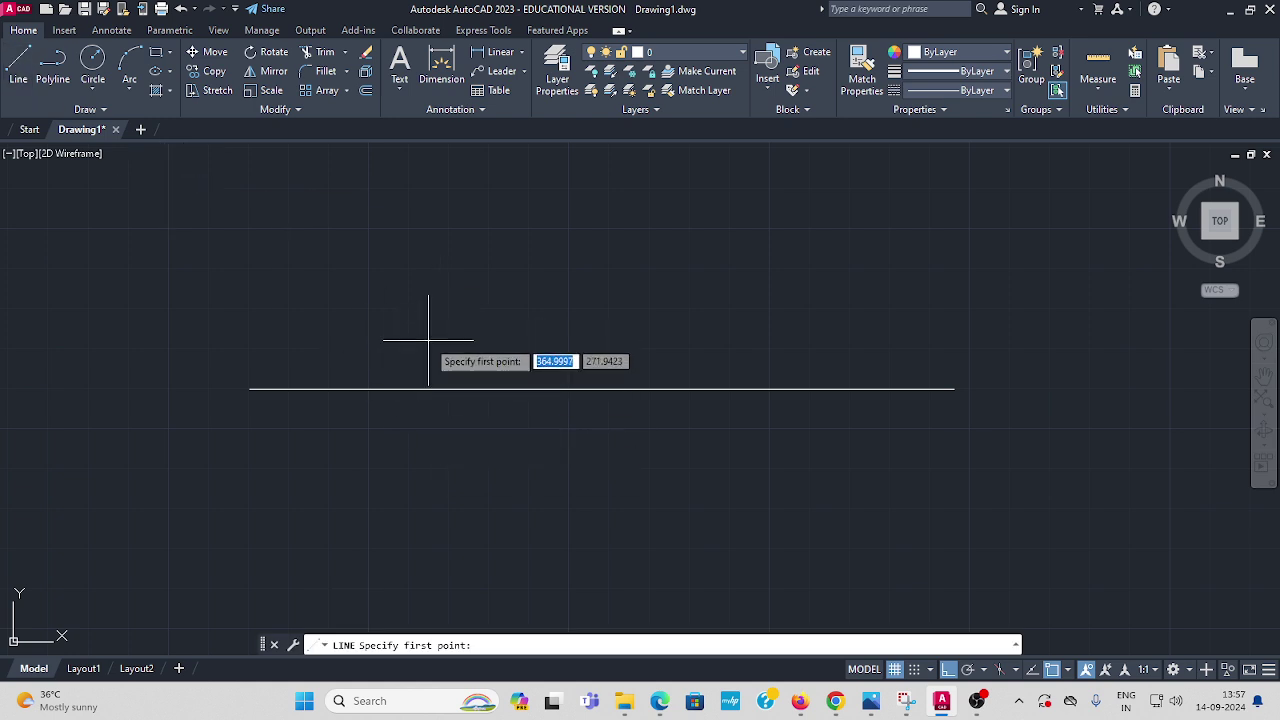
pyautogui.click(386, 335)
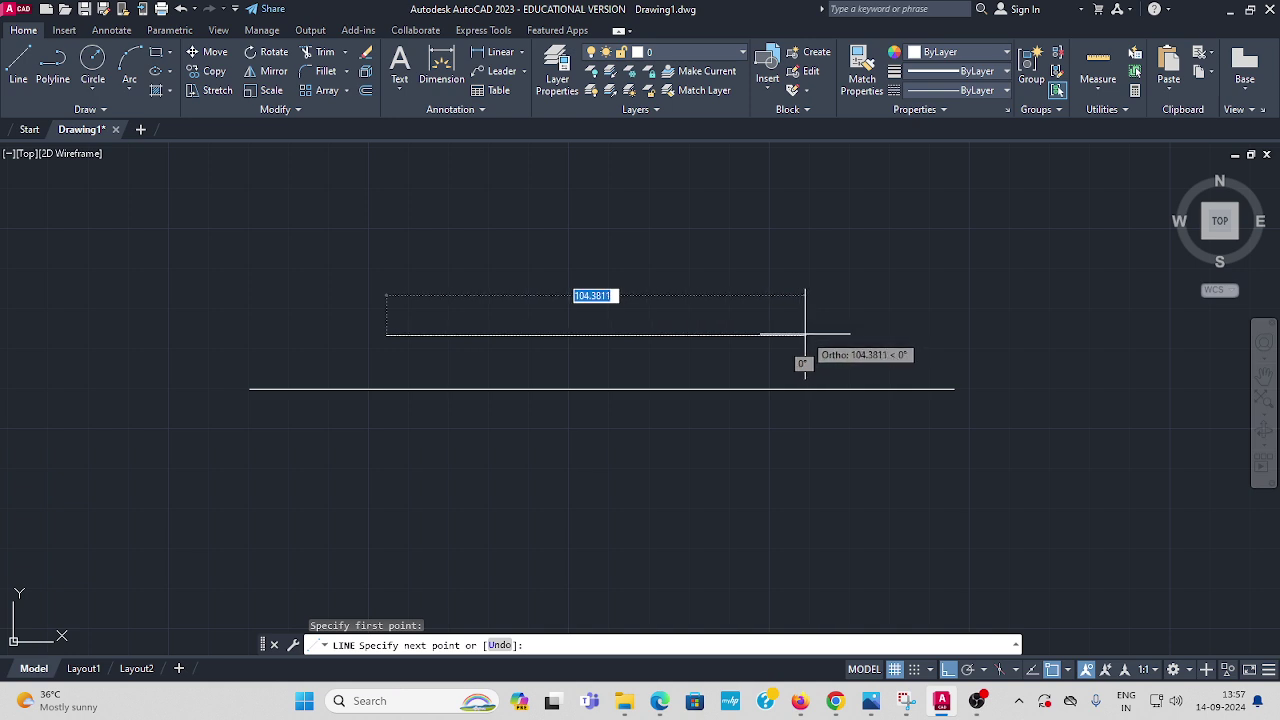
pyautogui.write('2')
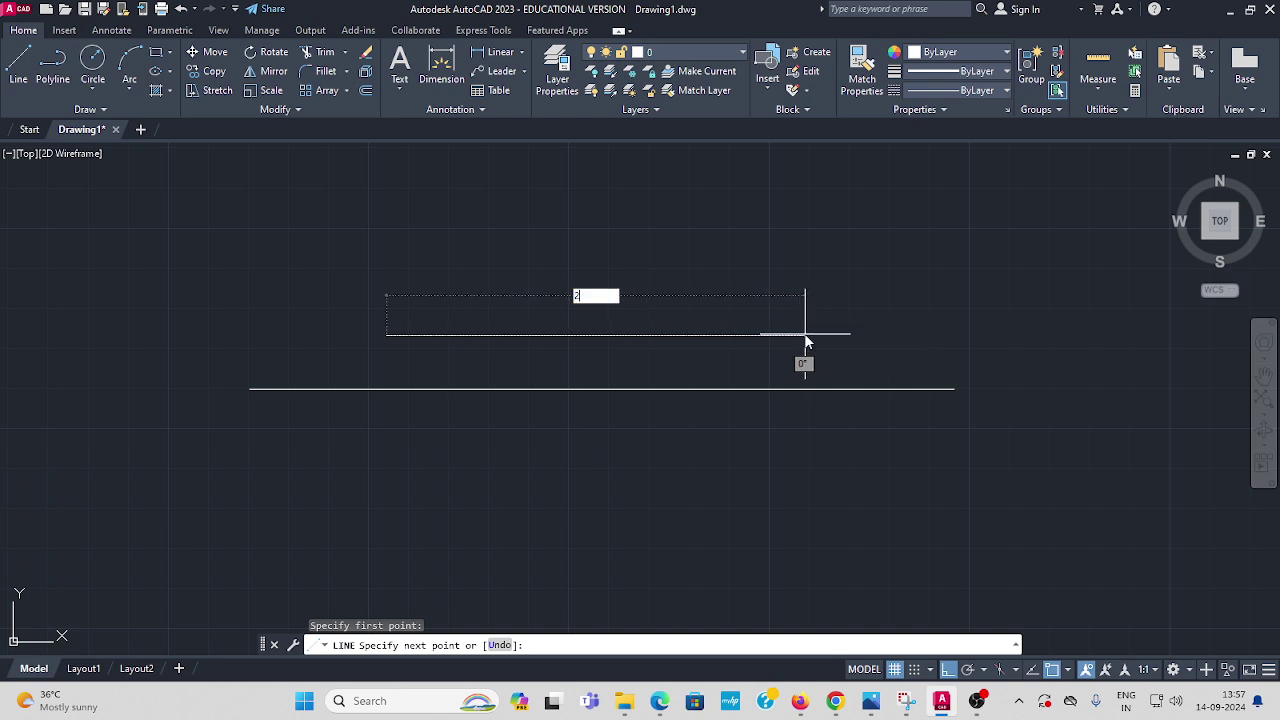
pyautogui.write('00')
pyautogui.press('Return')
pyautogui.moveTo(866, 323); pyautogui.dragTo(794, 363, button='middle')
pyautogui.write('1')
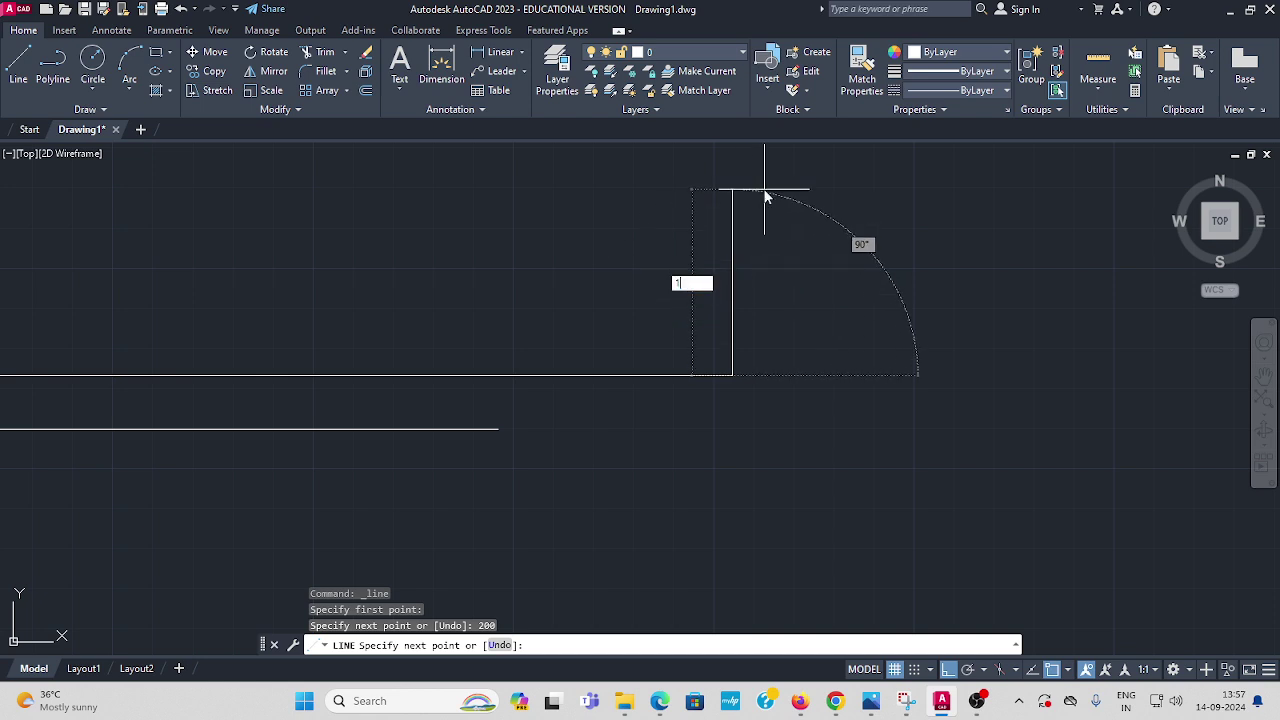
pyautogui.write('00')
pyautogui.press('Return')
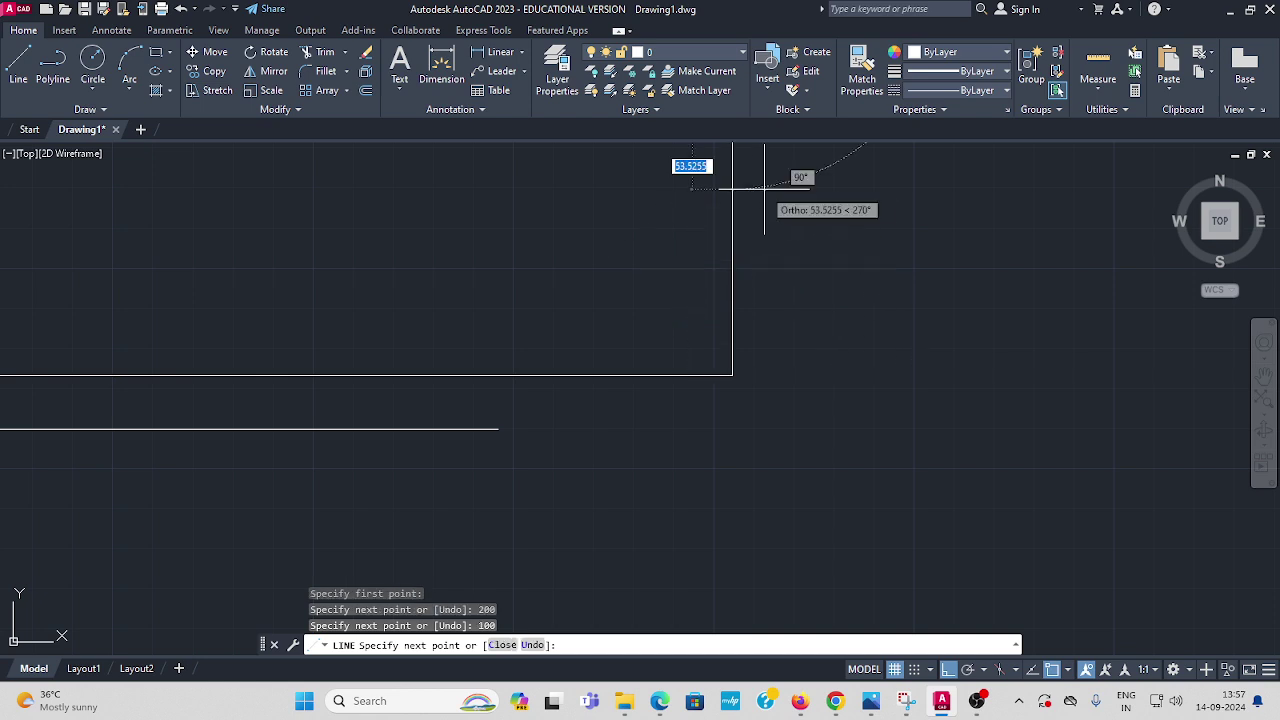
pyautogui.scroll(-3, 600, 160)
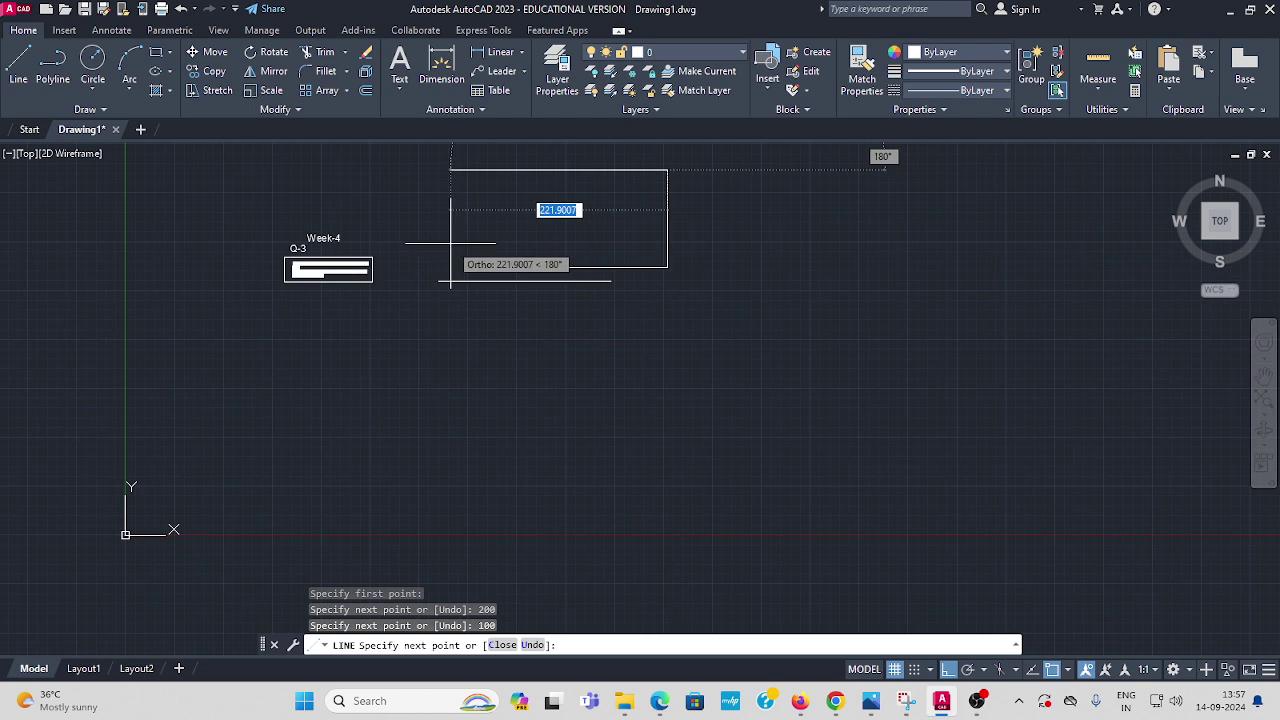
pyautogui.write('2')
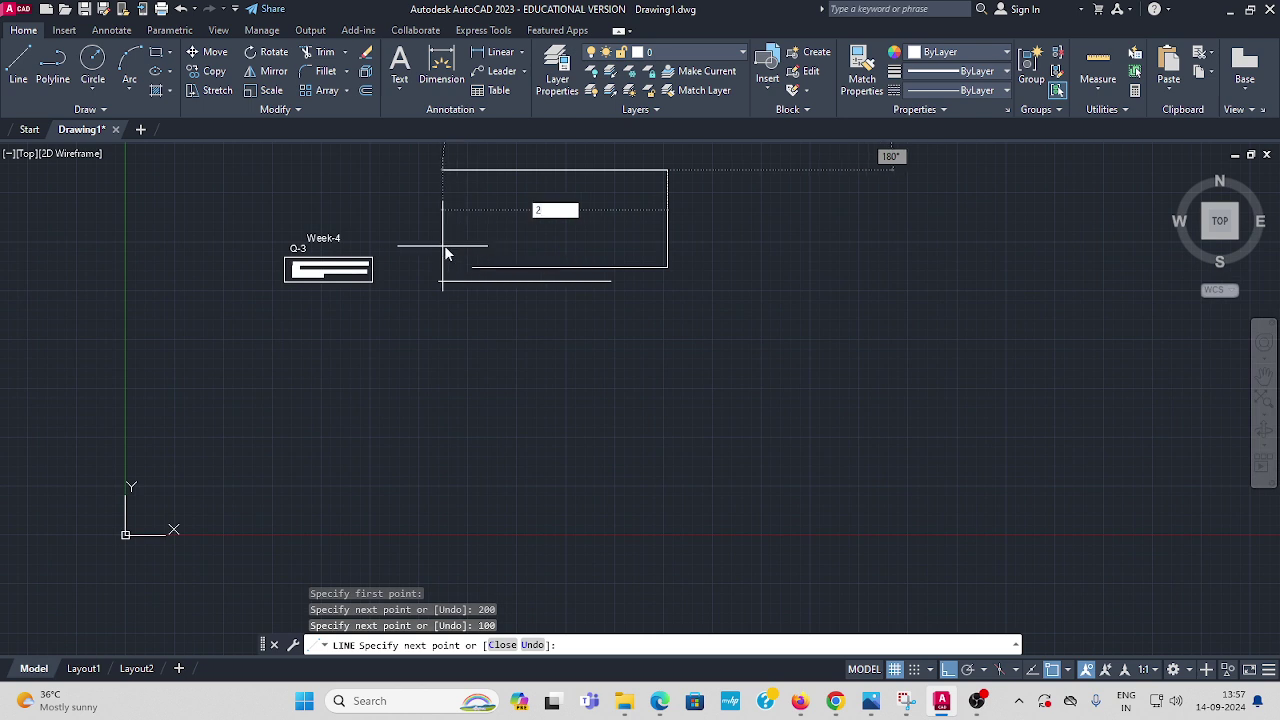
pyautogui.write('00')
pyautogui.press('Return')
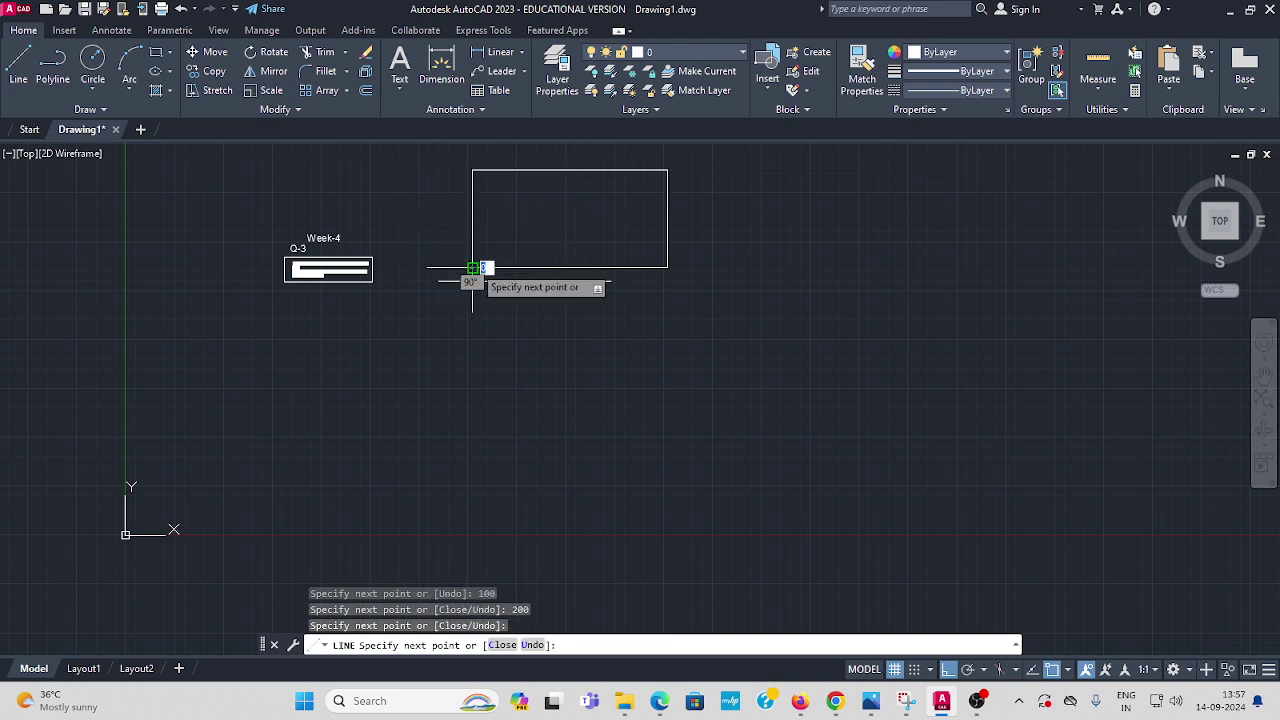
pyautogui.press('Escape')
# Step: Grip-stretch the reference line's right end further to the right
pyautogui.click(587, 281)
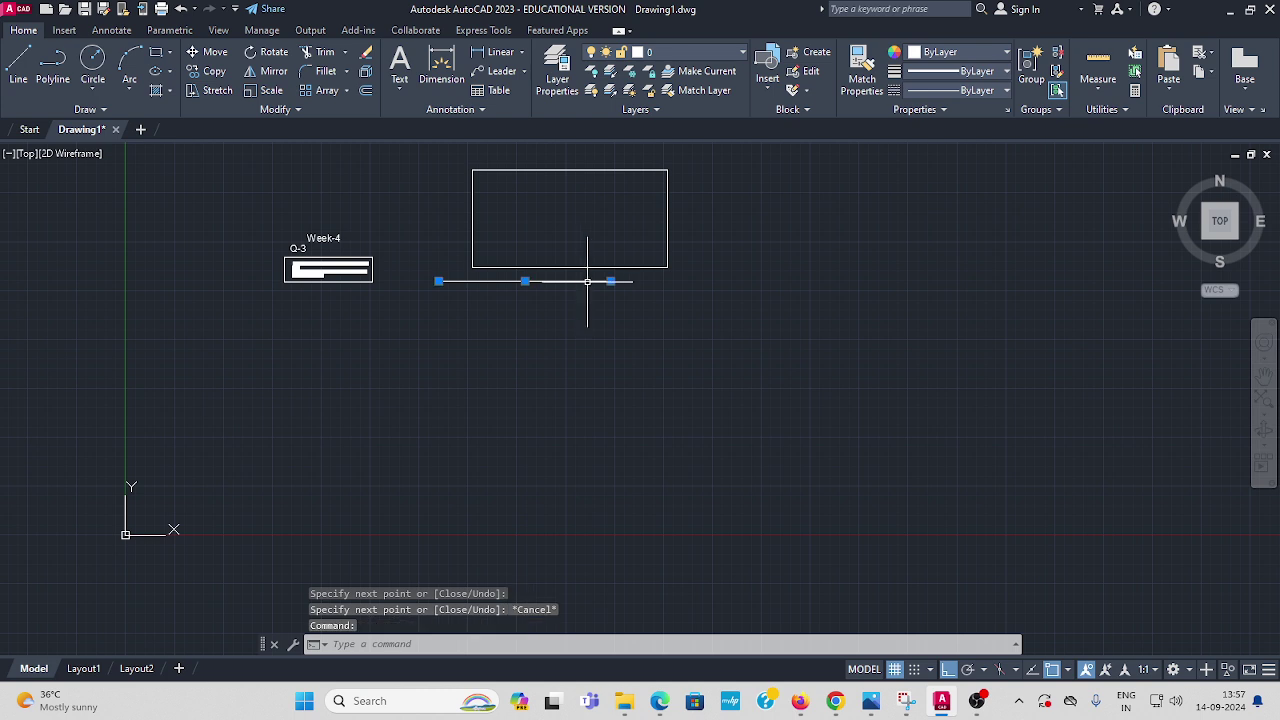
pyautogui.click(611, 281)
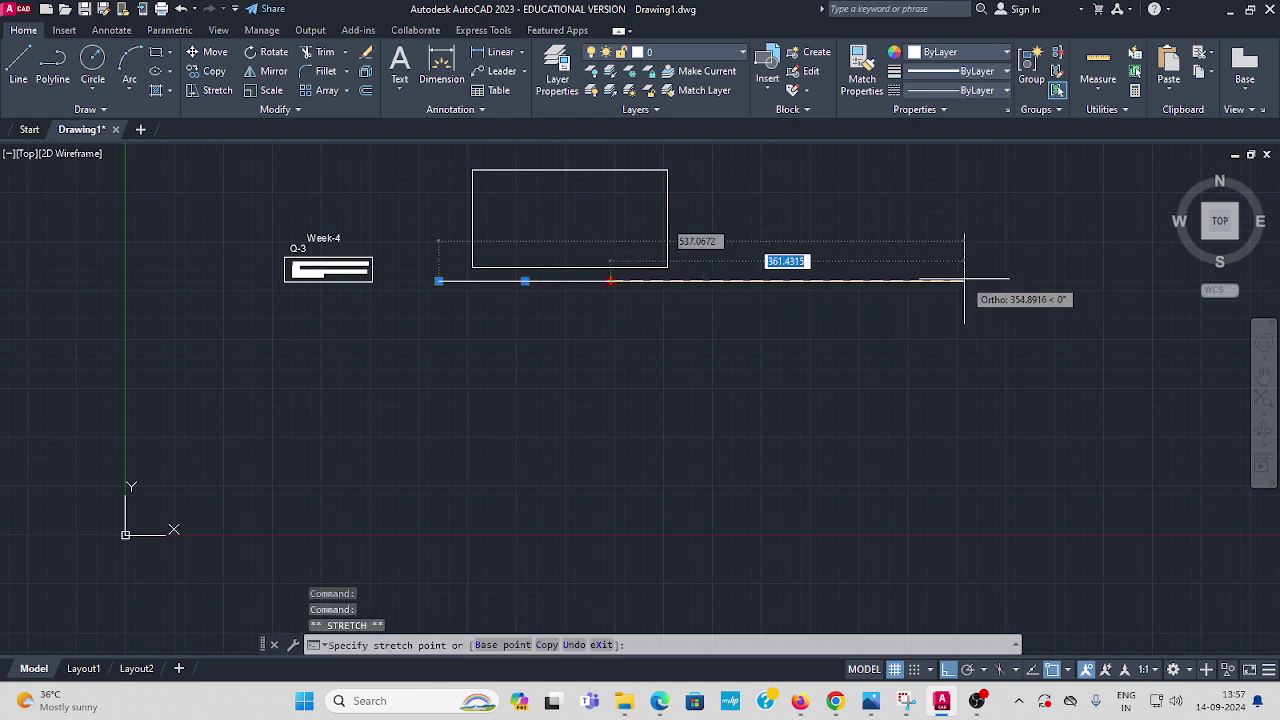
pyautogui.click(1008, 280)
pyautogui.press('Escape')
pyautogui.scroll(2, 705, 252)
pyautogui.moveTo(700, 249); pyautogui.dragTo(669, 338, button='middle')
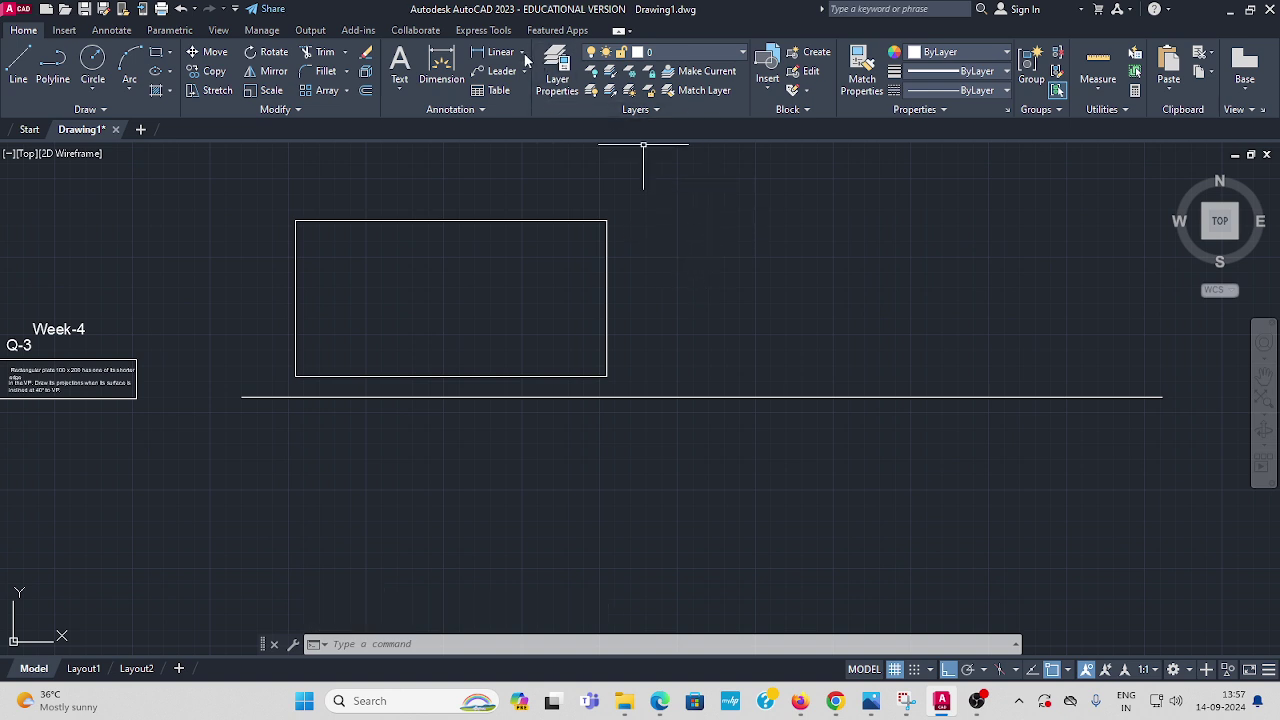
# Step: Start single-line text at the lower-left corner with height 4 and rotation 0
pyautogui.click(112, 33)
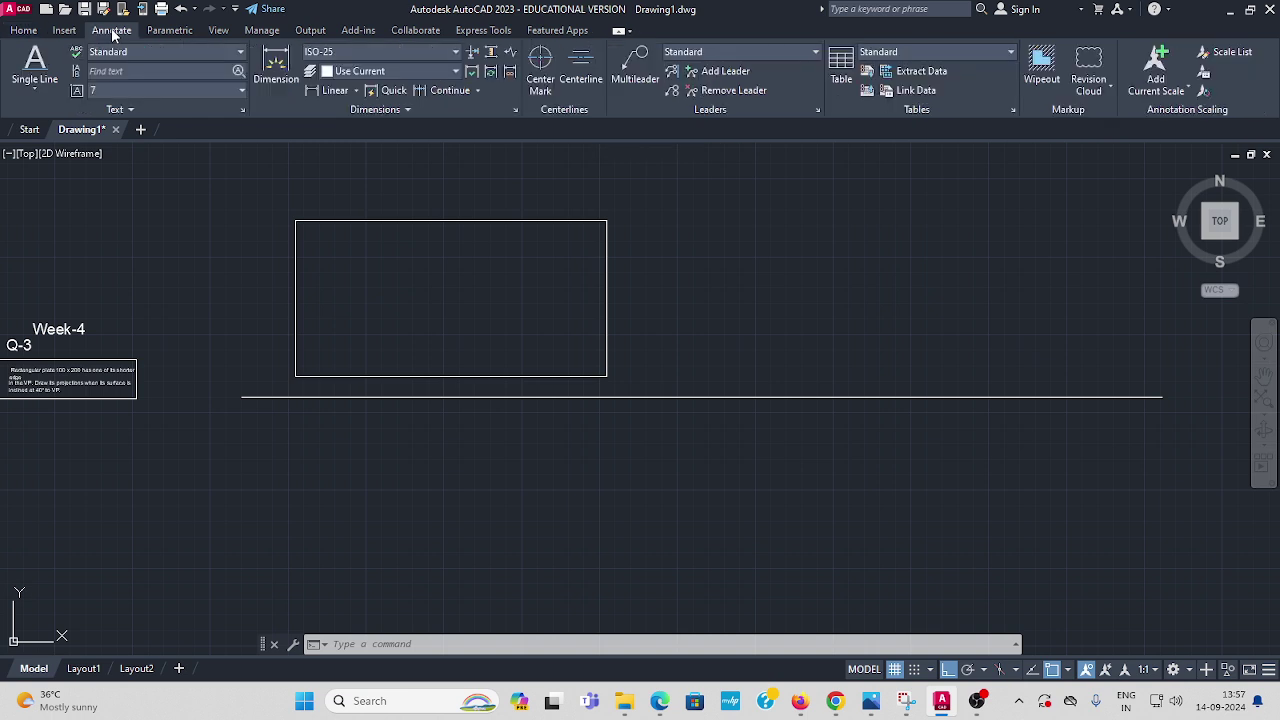
pyautogui.click(39, 88)
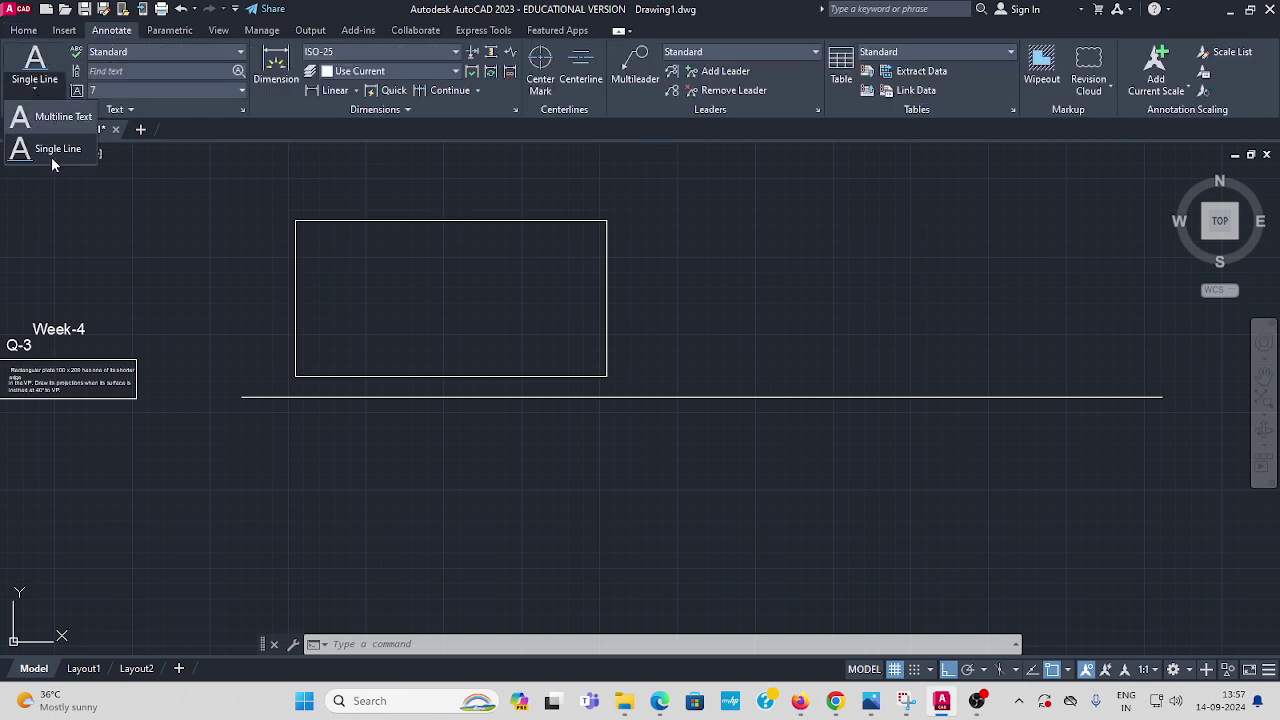
pyautogui.click(55, 153)
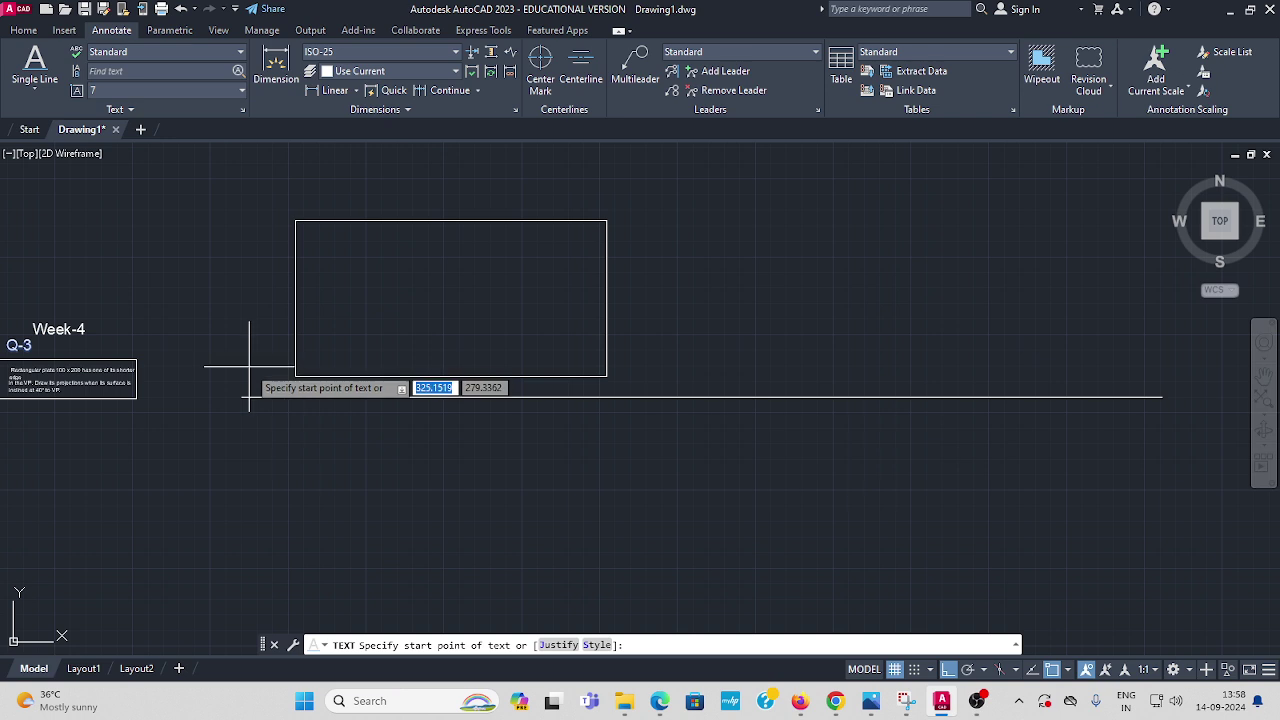
pyautogui.click(266, 395)
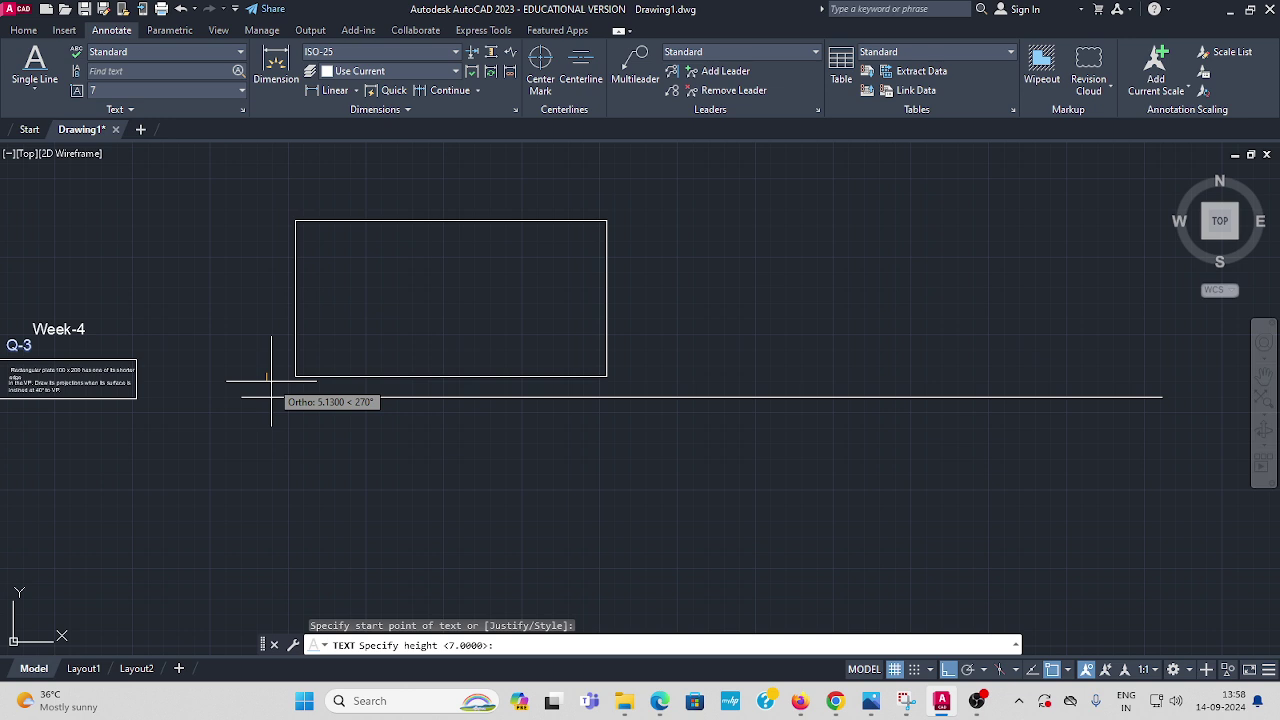
pyautogui.write('4')
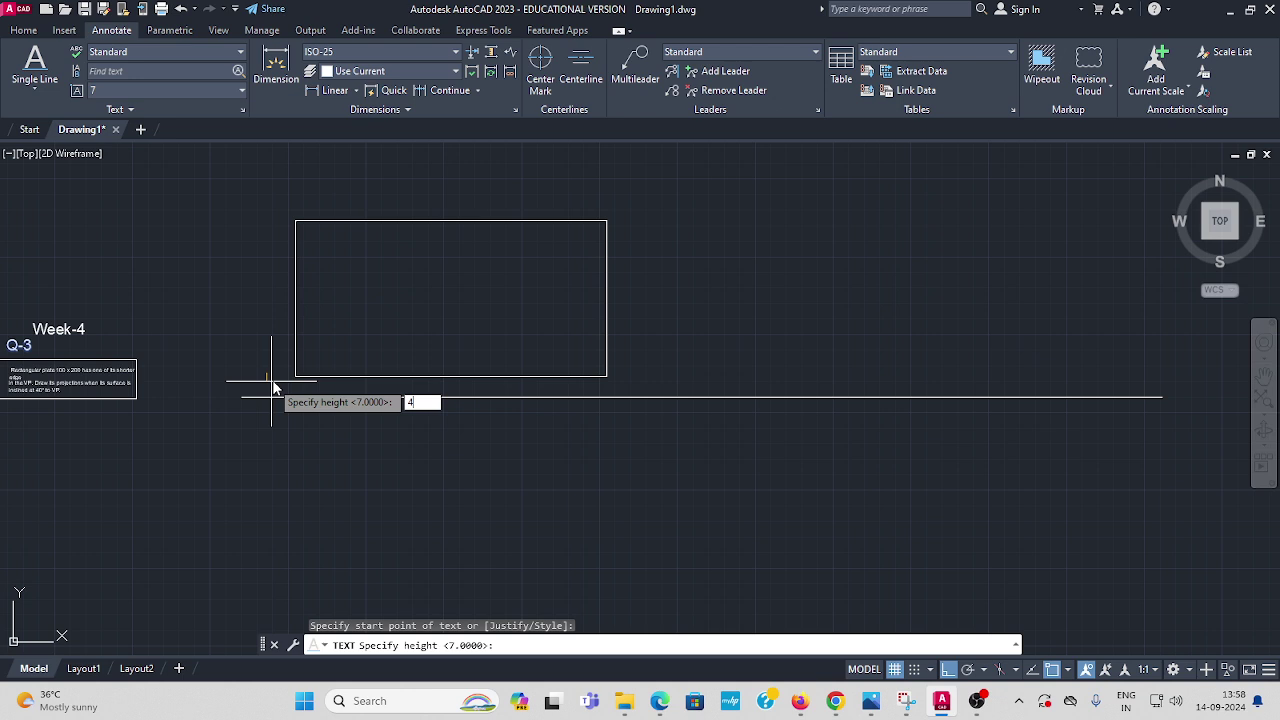
pyautogui.press('Return')
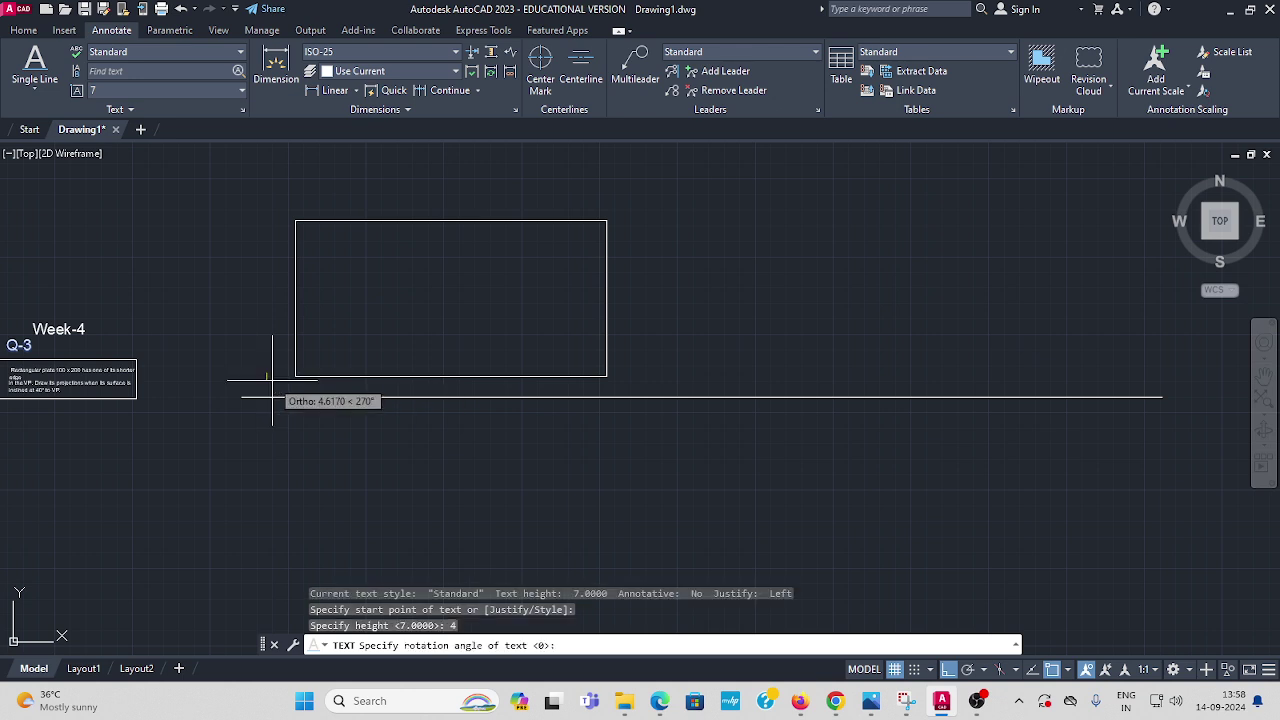
pyautogui.press('Return')
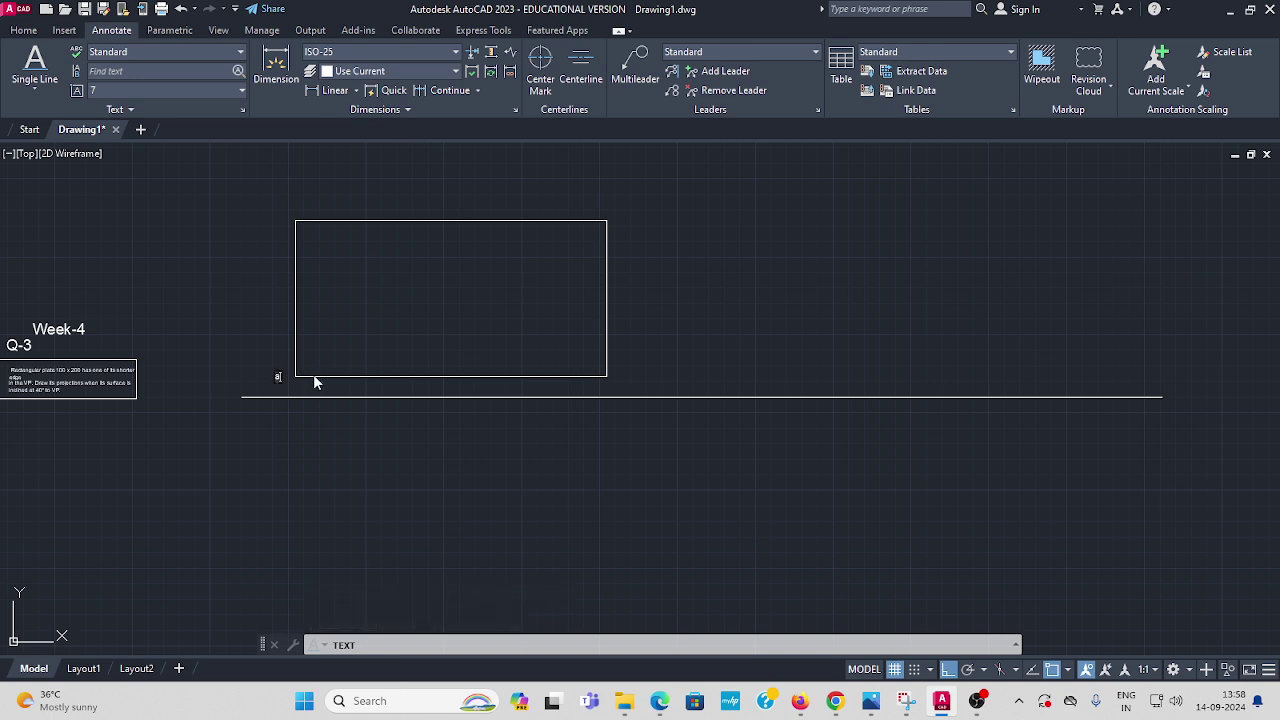
# Step: Label the rectangle corners a', b', c', d' and start a label at the reference line's right end
pyautogui.scroll(4, 279, 376)
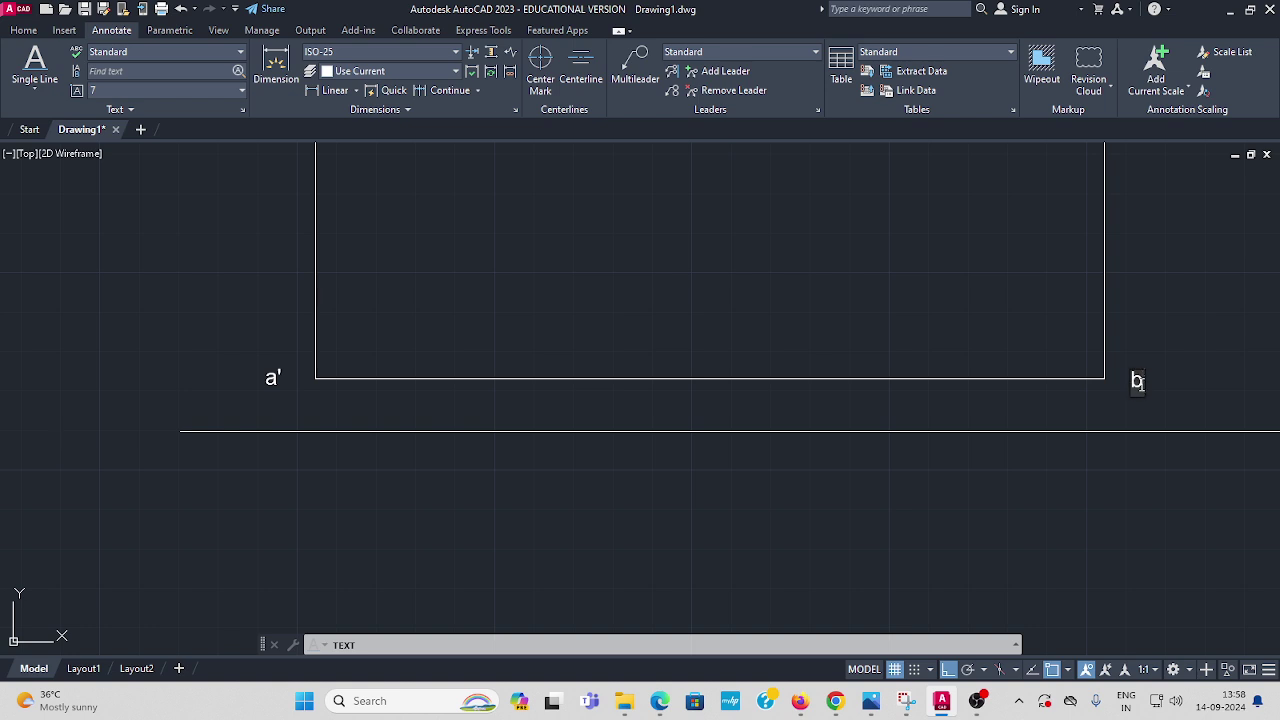
pyautogui.write("'")
pyautogui.moveTo(1141, 152); pyautogui.dragTo(877, 317, button='middle')
pyautogui.scroll(-2, 886, 218)
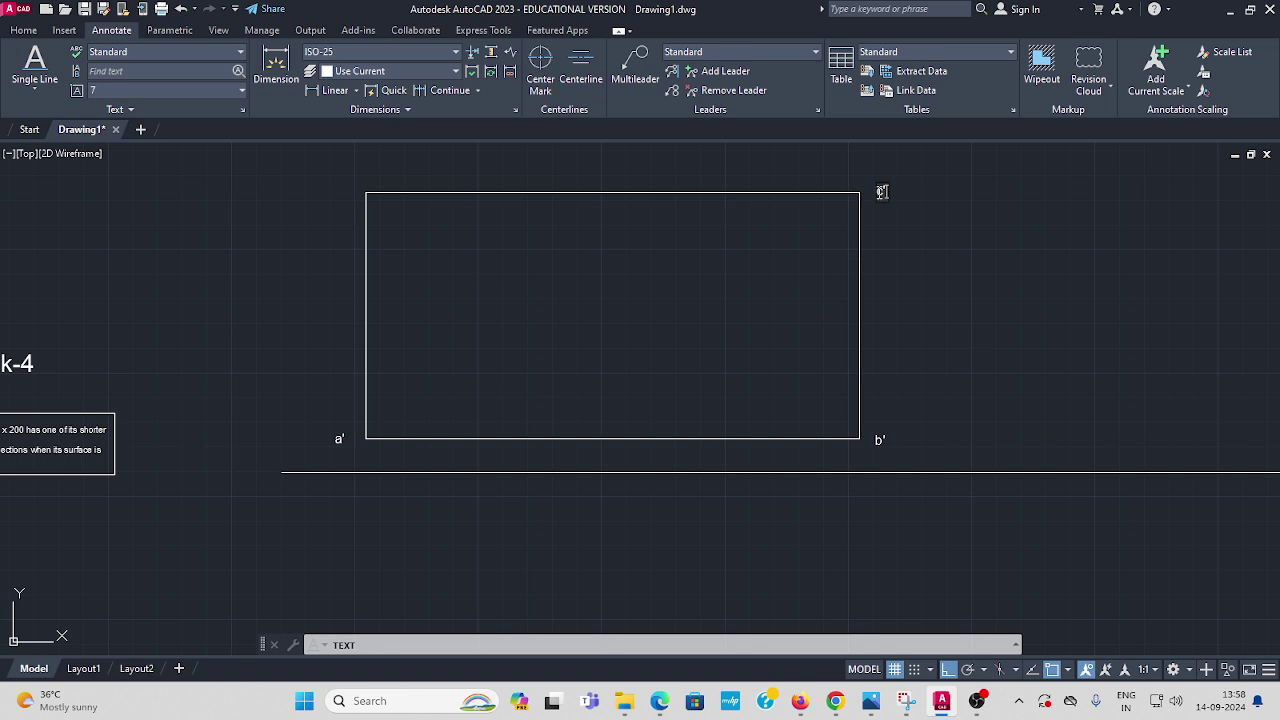
pyautogui.click(343, 190)
pyautogui.write("d'")
pyautogui.click(292, 330)
pyautogui.click(275, 484)
pyautogui.moveTo(1153, 465); pyautogui.dragTo(613, 464, button='middle')
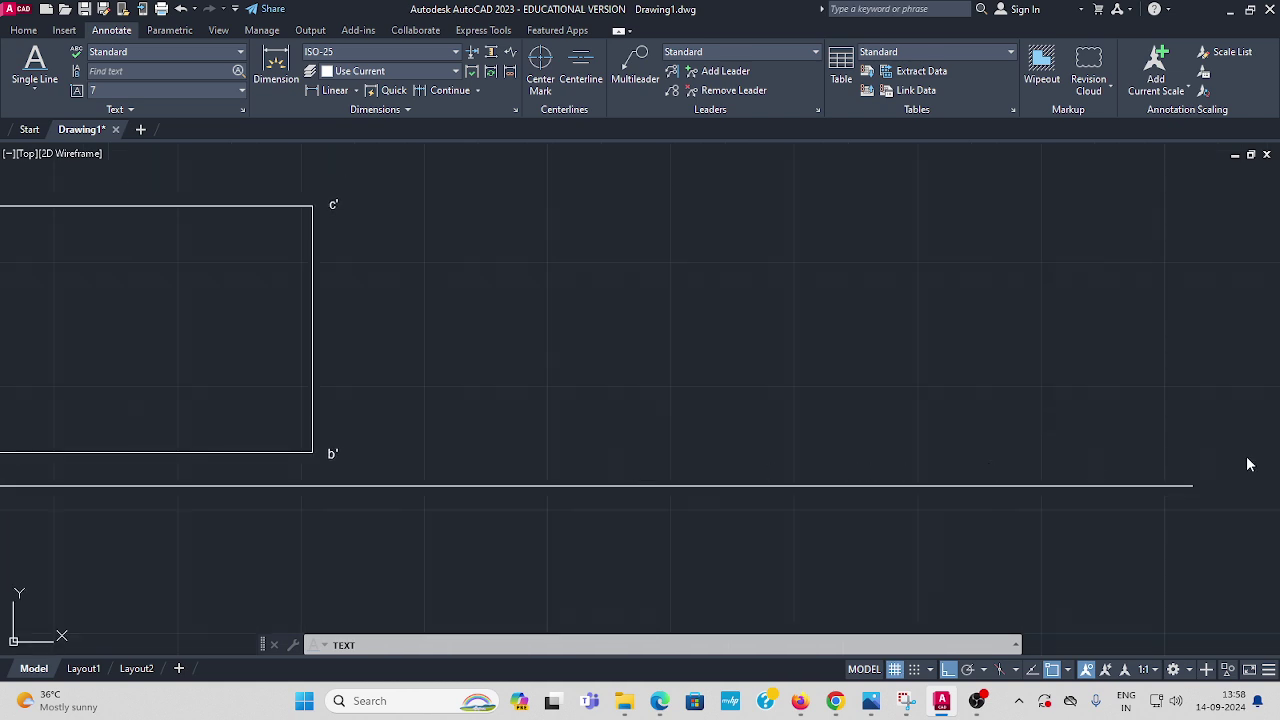
pyautogui.click(1189, 500)
# Step: Mark the reference line's right end 'y' and recentre the view on the rectangle
pyautogui.write('y')
pyautogui.press('Escape')
pyautogui.scroll(-2, 420, 414)
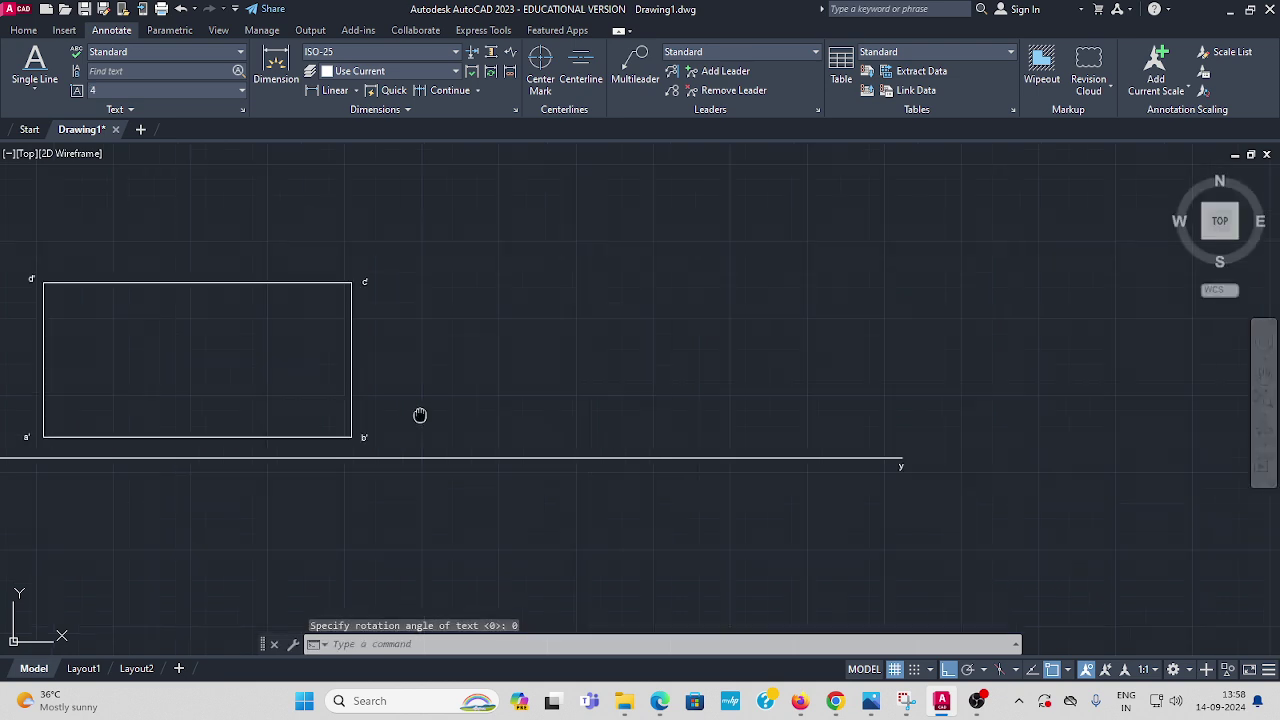
pyautogui.moveTo(334, 385); pyautogui.dragTo(503, 371, button='middle')
pyautogui.moveTo(383, 351); pyautogui.dragTo(403, 334, button='middle')
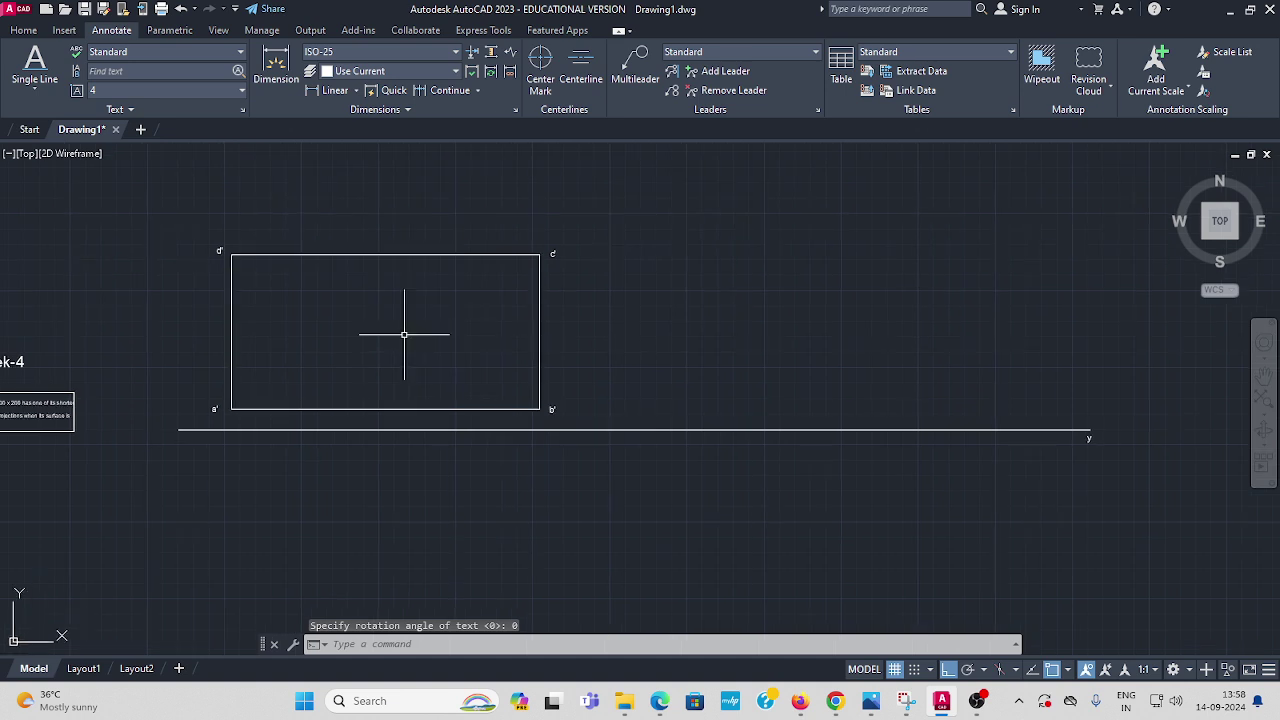
pyautogui.scroll(2, 300, 410)
pyautogui.moveTo(347, 365); pyautogui.dragTo(434, 391, button='middle')
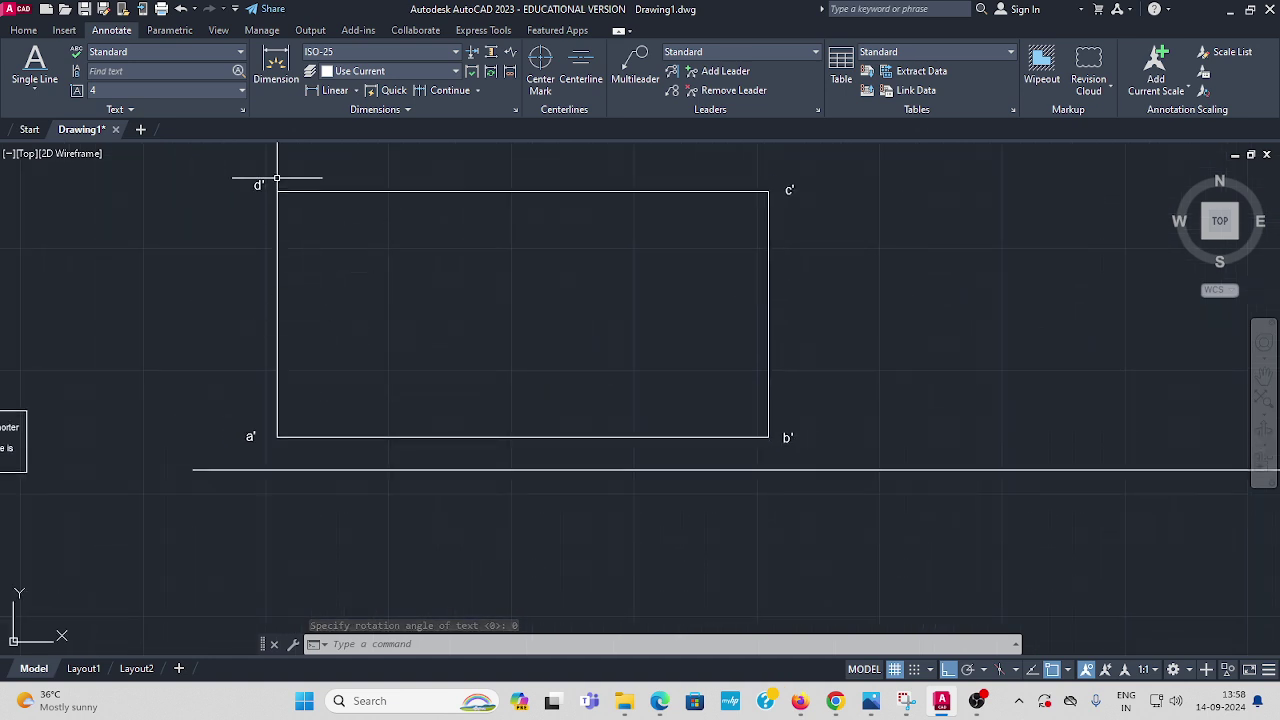
# Step: Draw vertical lines from d' and c' down to the xy line
pyautogui.click(22, 32)
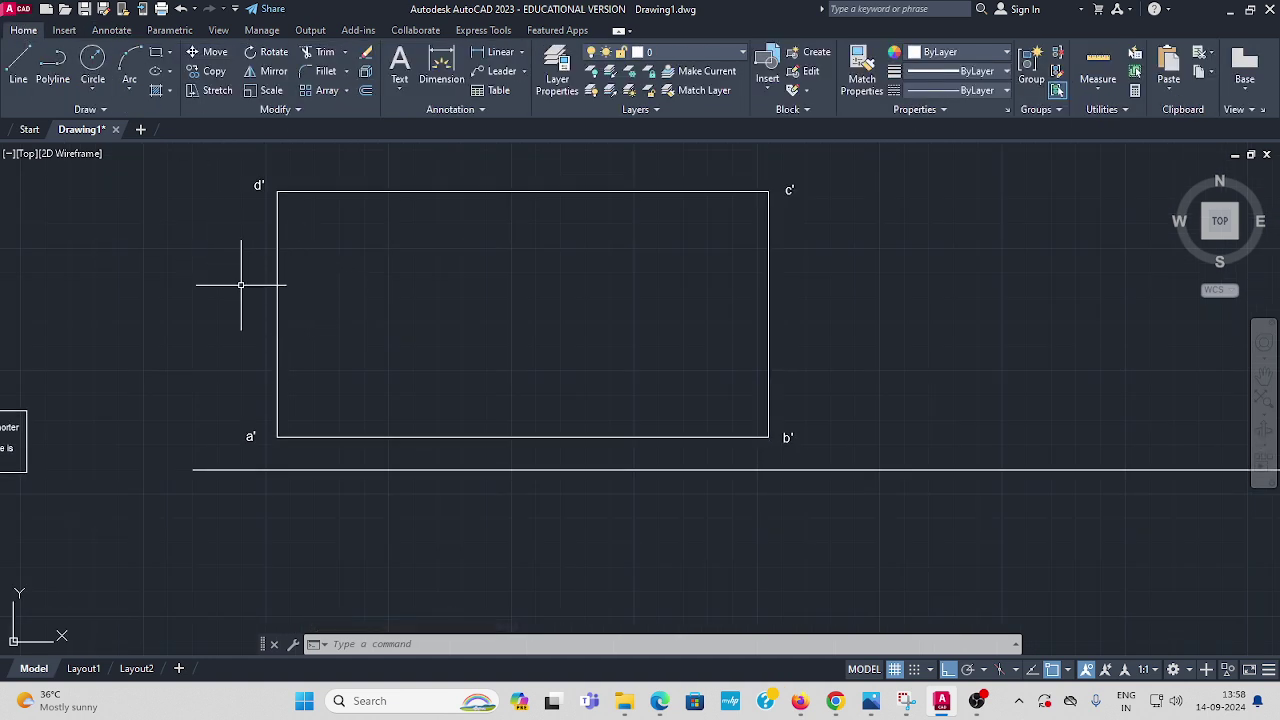
pyautogui.click(14, 68)
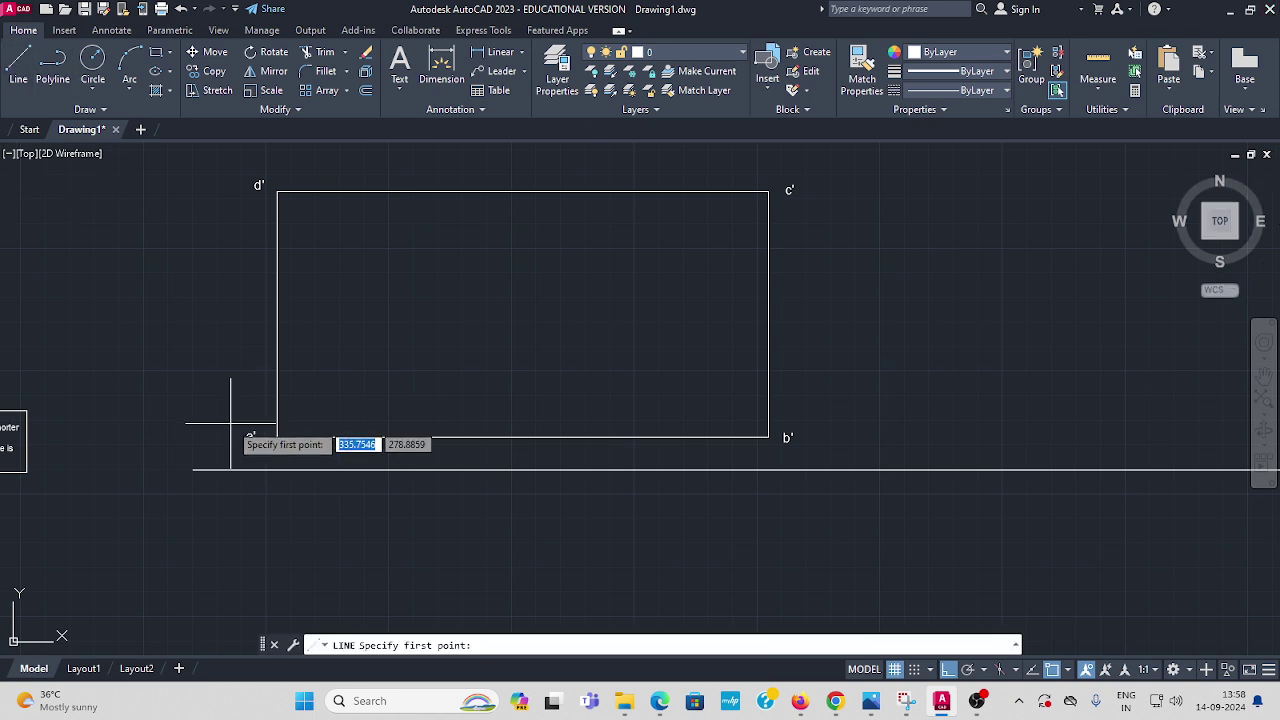
pyautogui.click(277, 190)
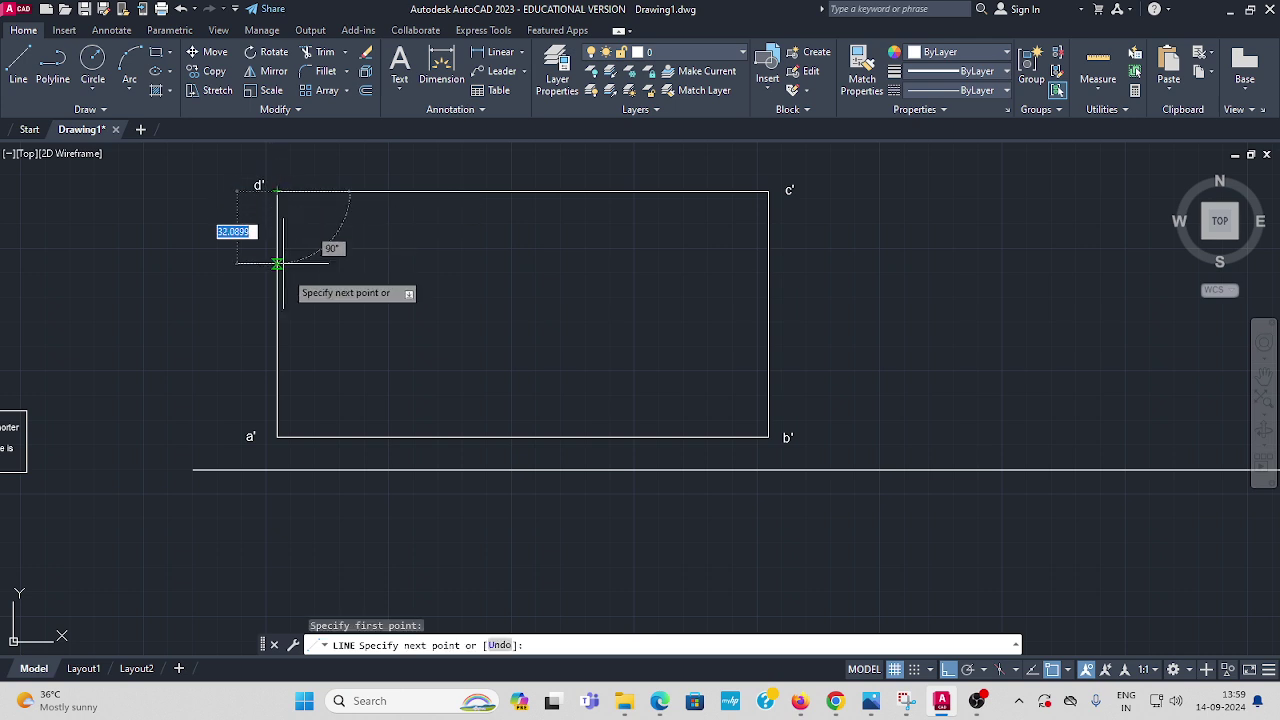
pyautogui.click(277, 469)
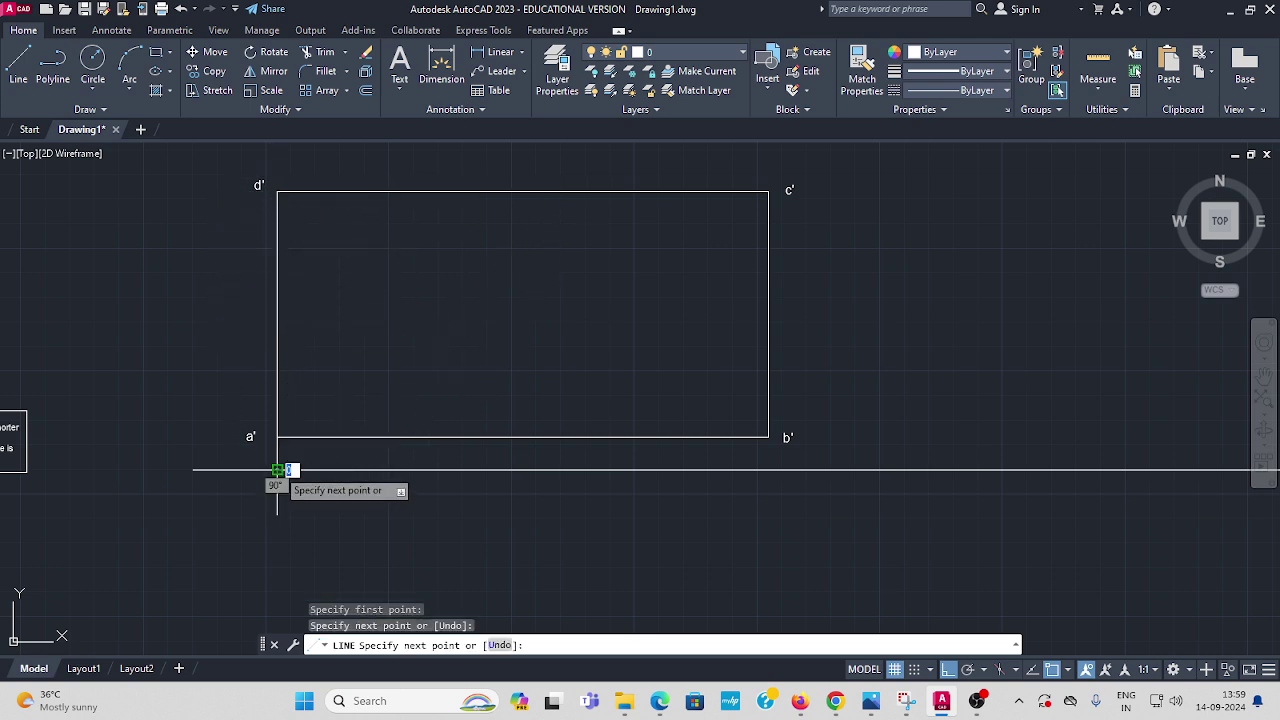
pyautogui.press('Return')
pyautogui.press('Return')
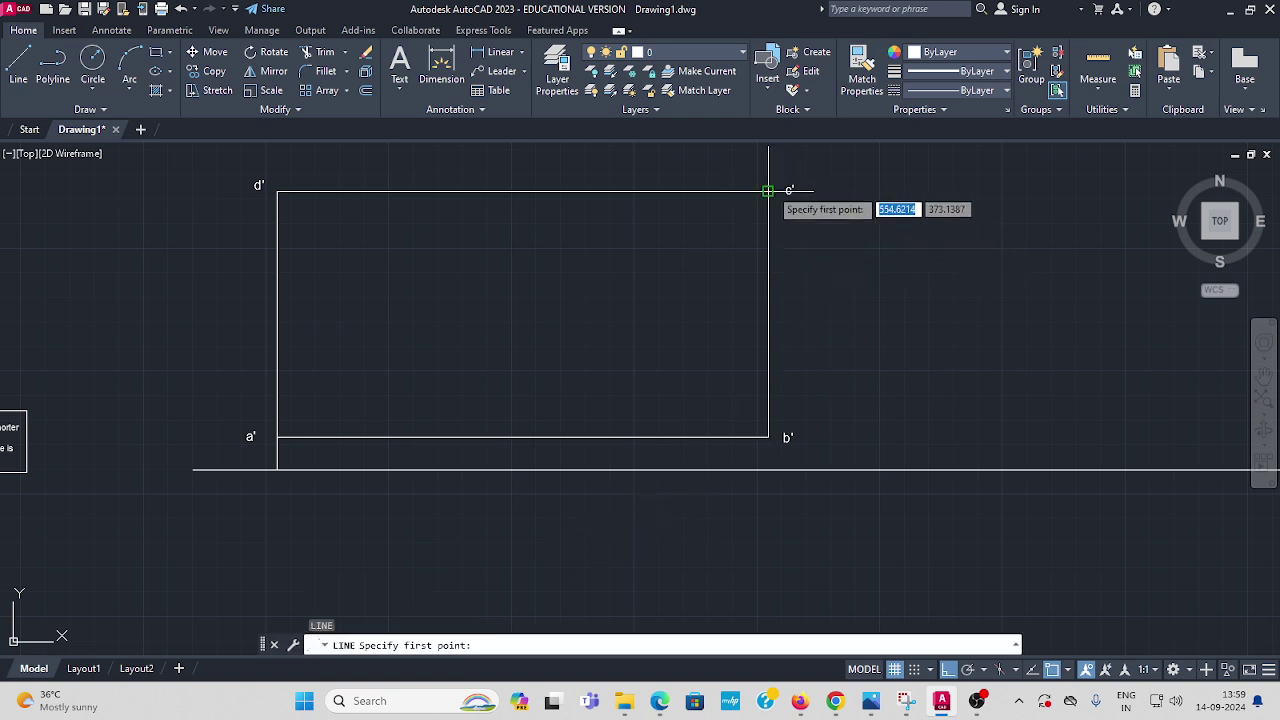
pyautogui.click(768, 190)
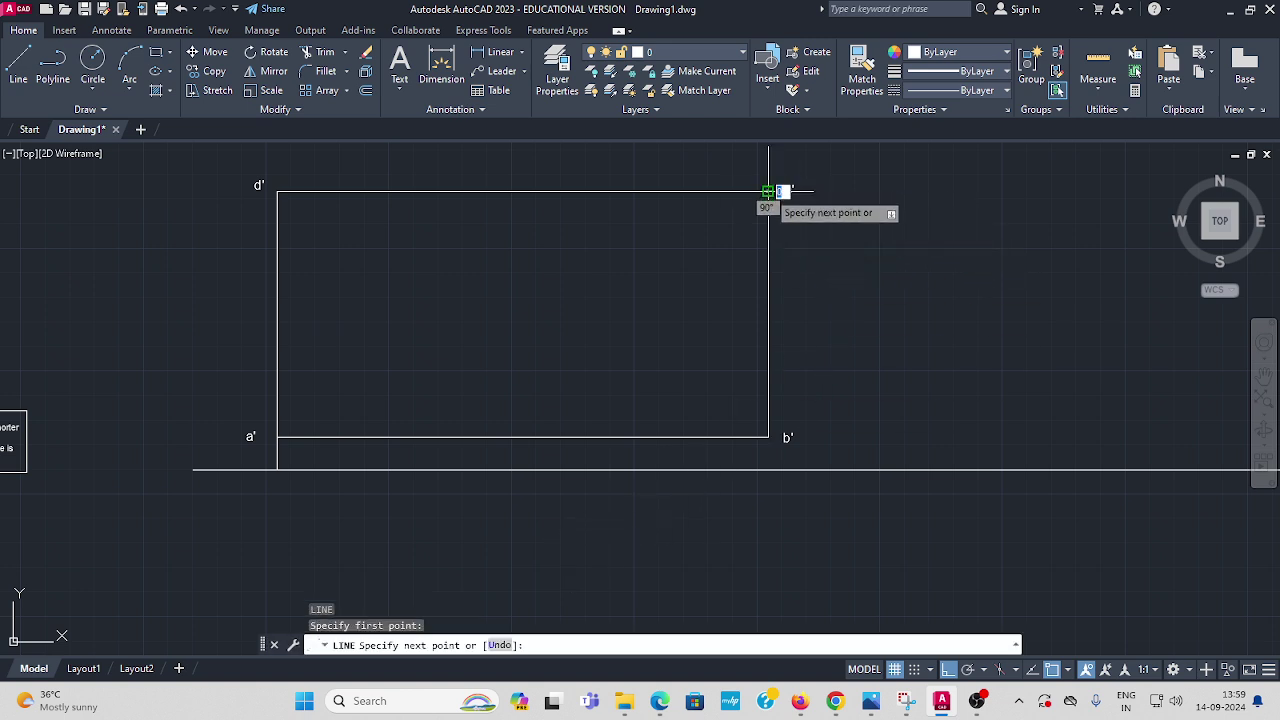
pyautogui.click(768, 469)
pyautogui.press('Escape')
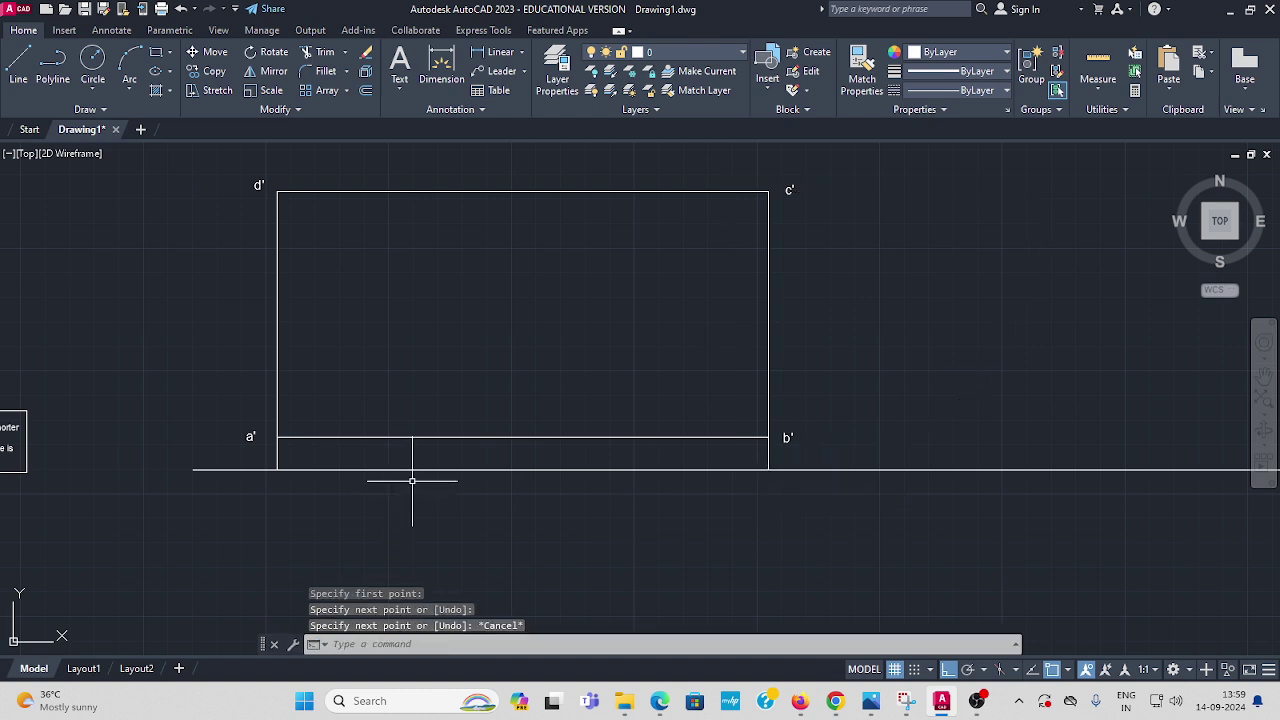
# Step: Draw the bottom edge along the xy line from below a' to below b'
pyautogui.click(18, 66)
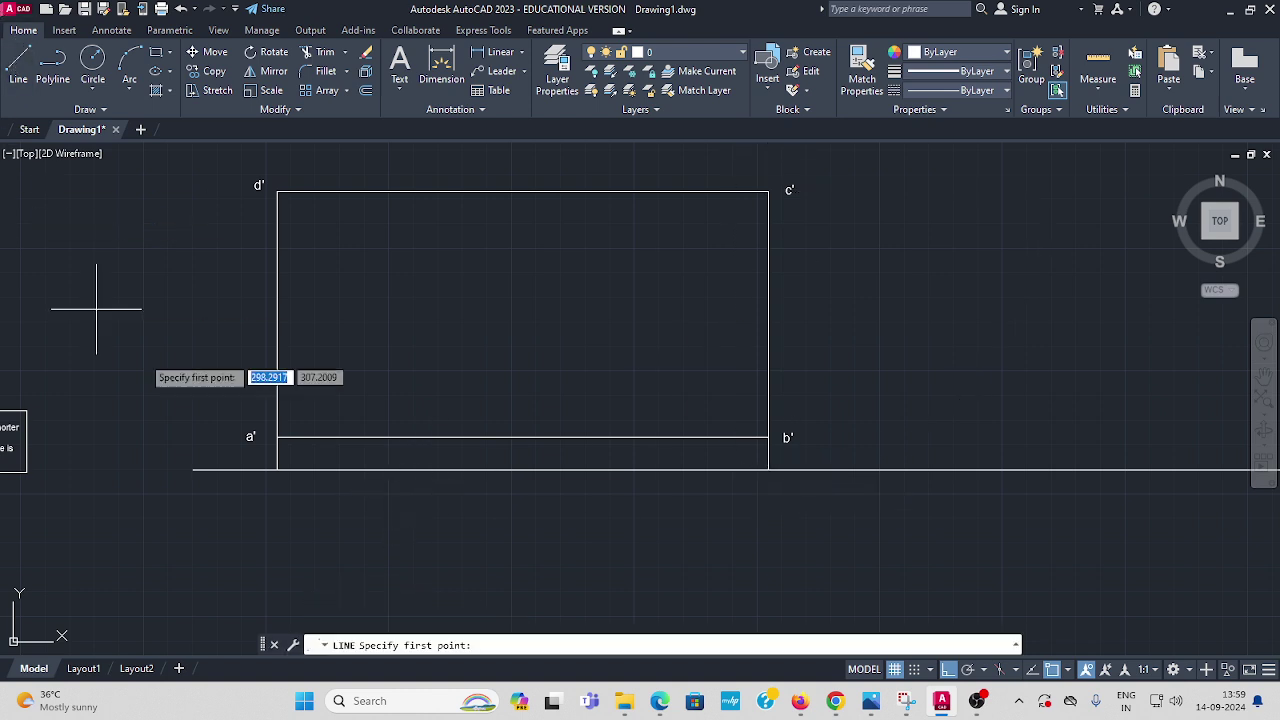
pyautogui.click(277, 469)
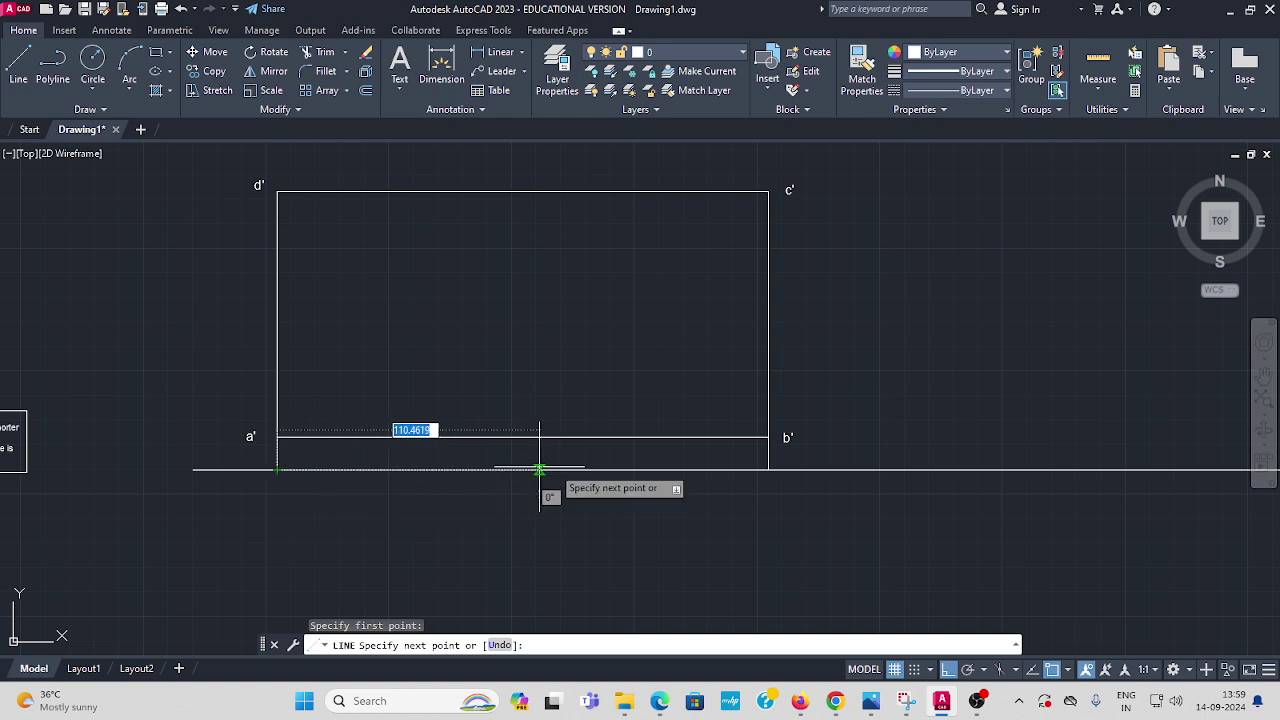
pyautogui.click(768, 469)
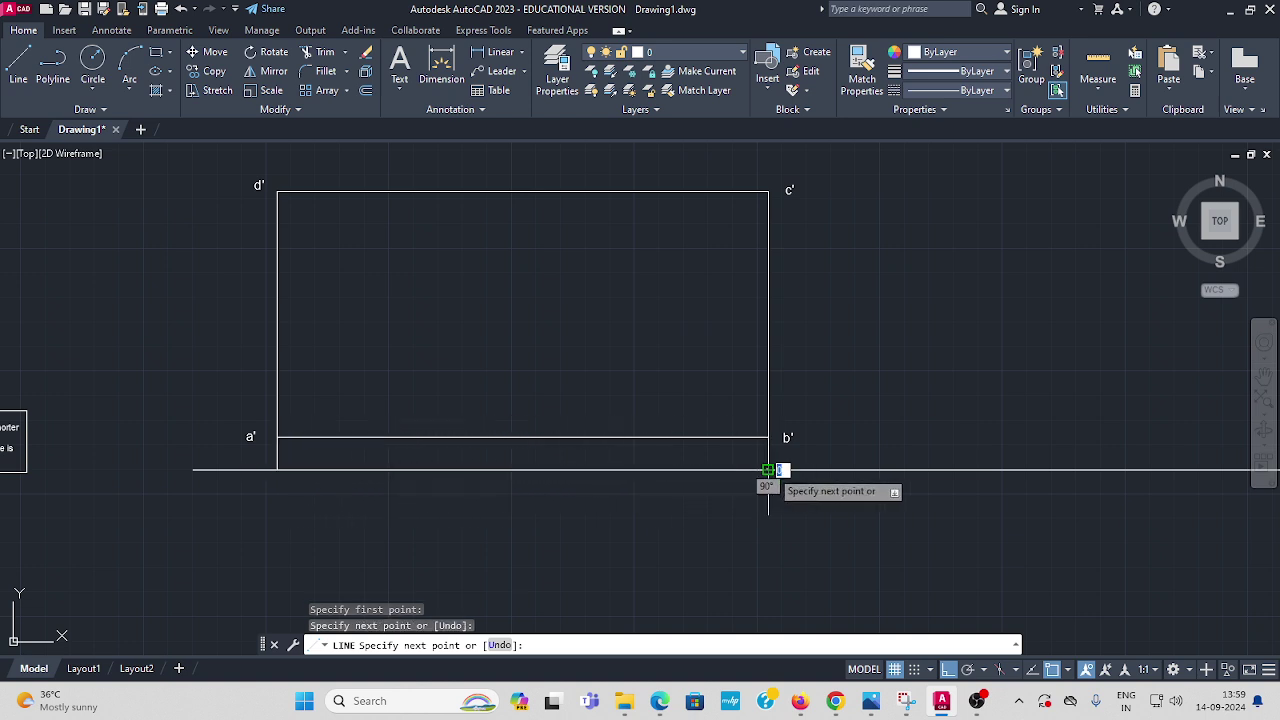
pyautogui.press('Escape')
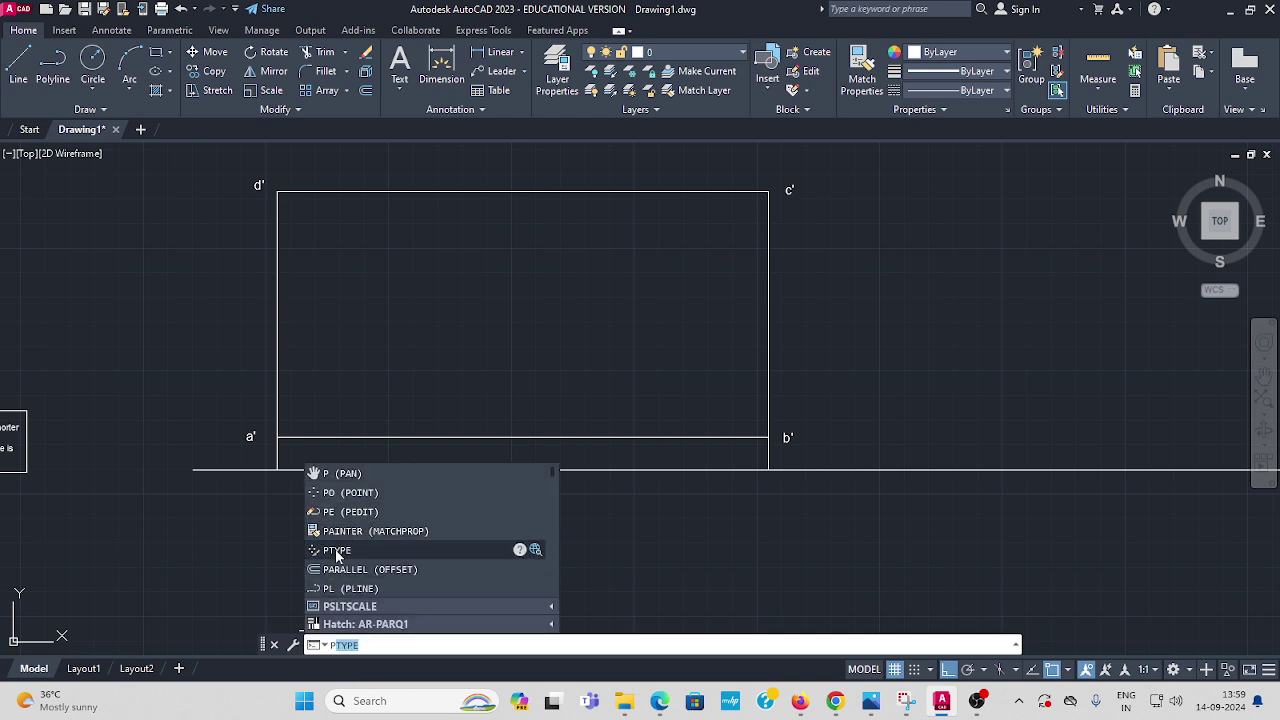
# Step: Set the point style to circle-with-cross, sized 5 in absolute units
pyautogui.click(337, 551)
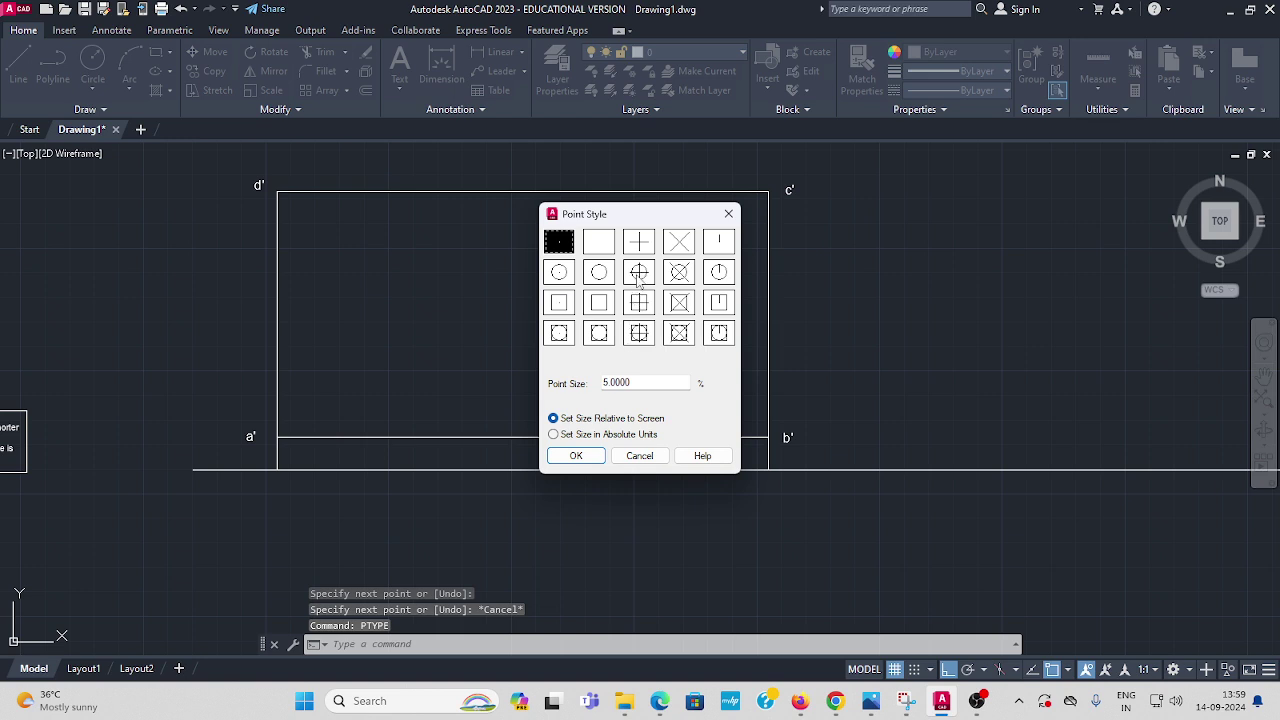
pyautogui.click(639, 272)
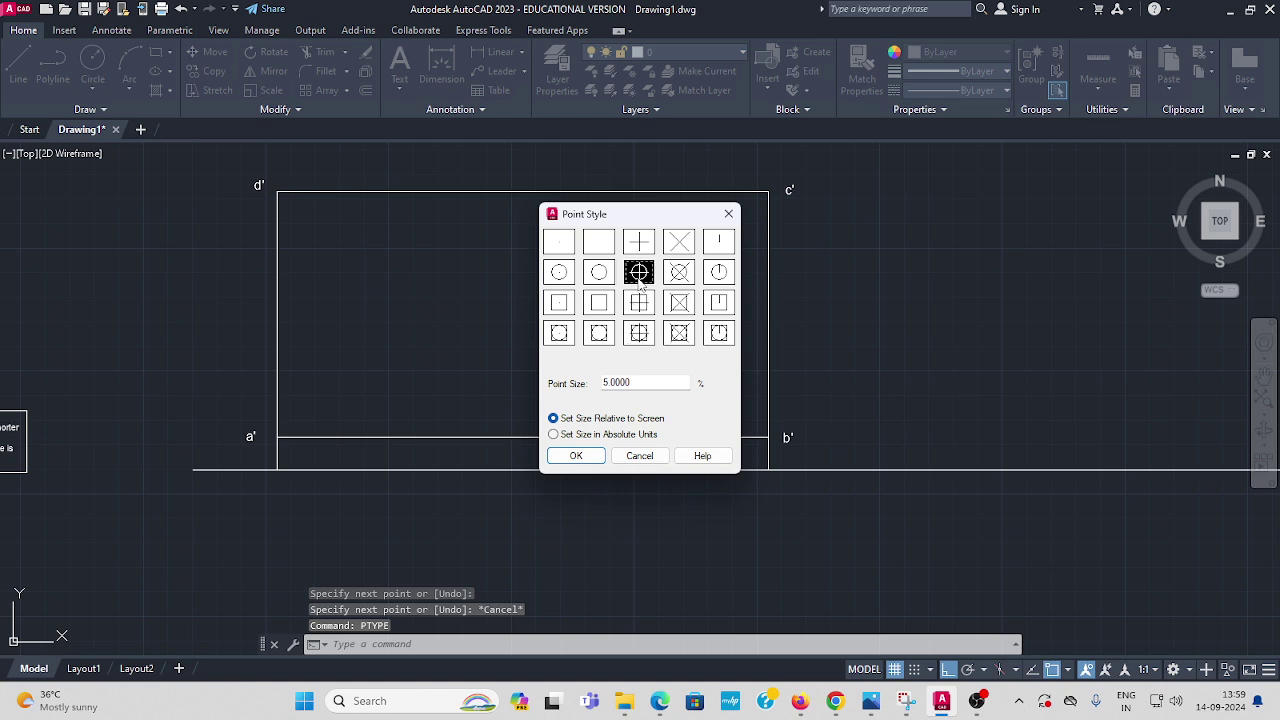
pyautogui.click(554, 435)
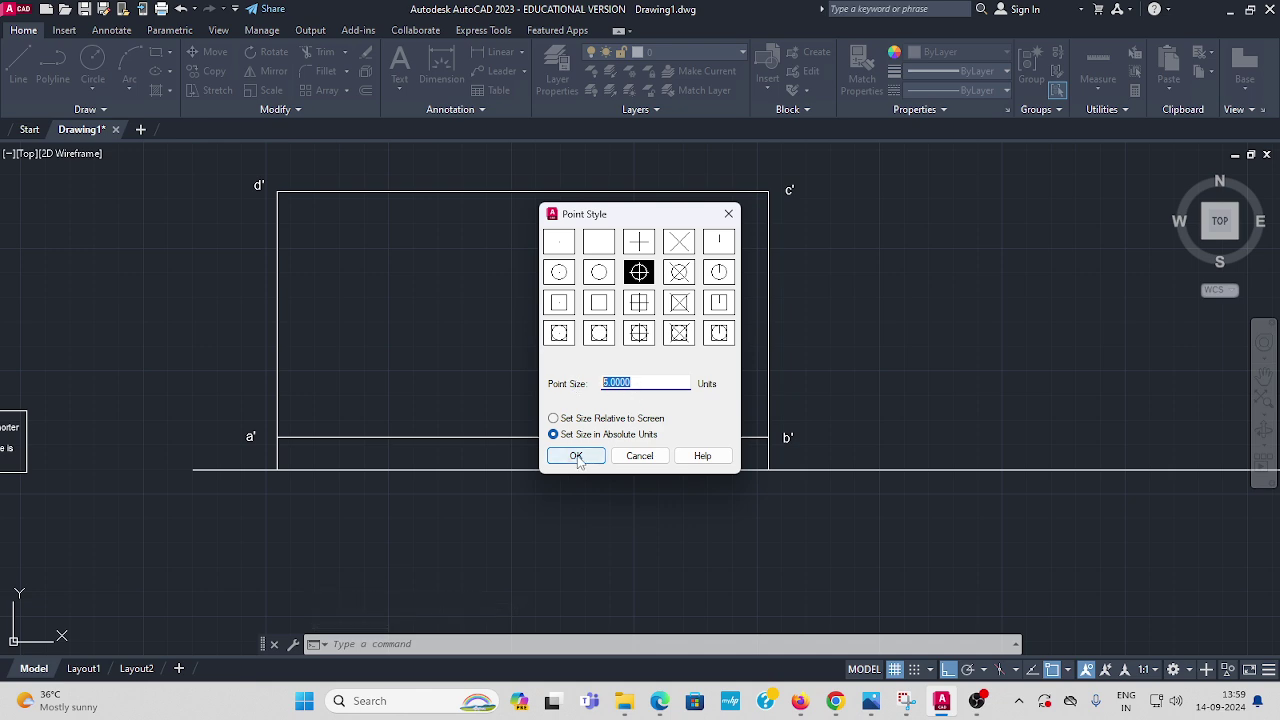
pyautogui.click(576, 456)
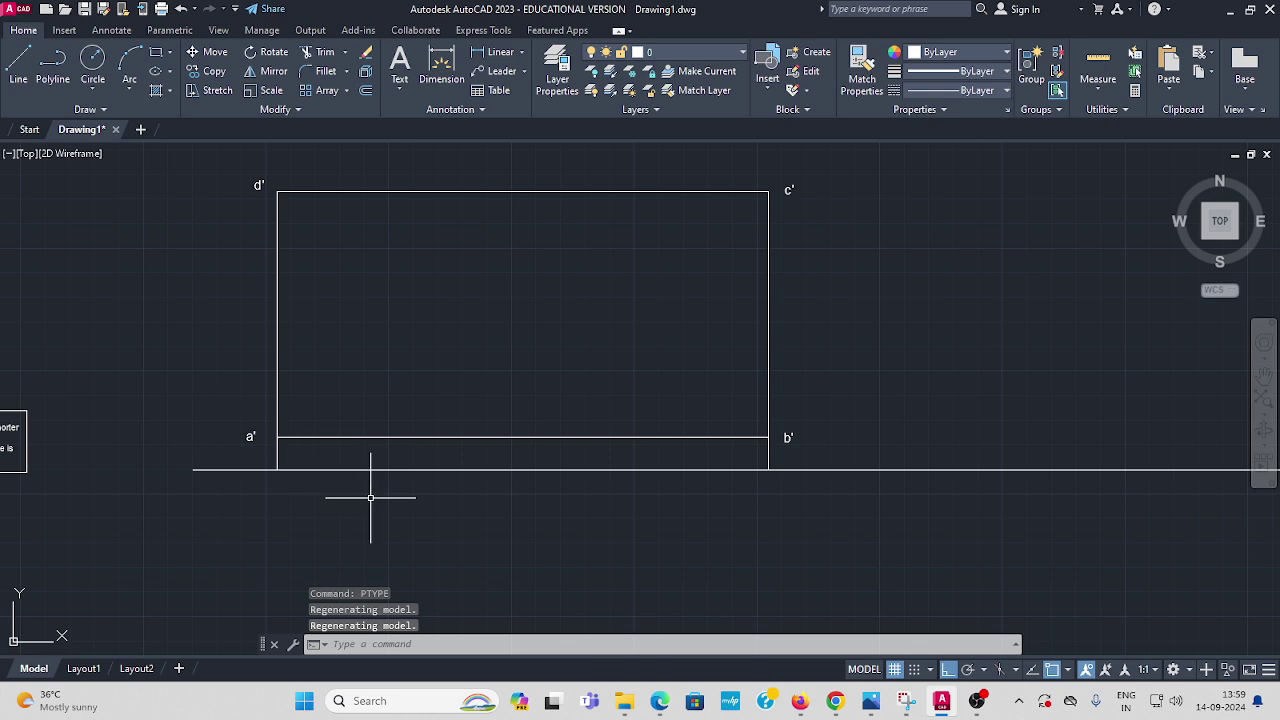
# Step: Place points at the four plate corners a', d', c' and b' with PO
pyautogui.press('Escape')
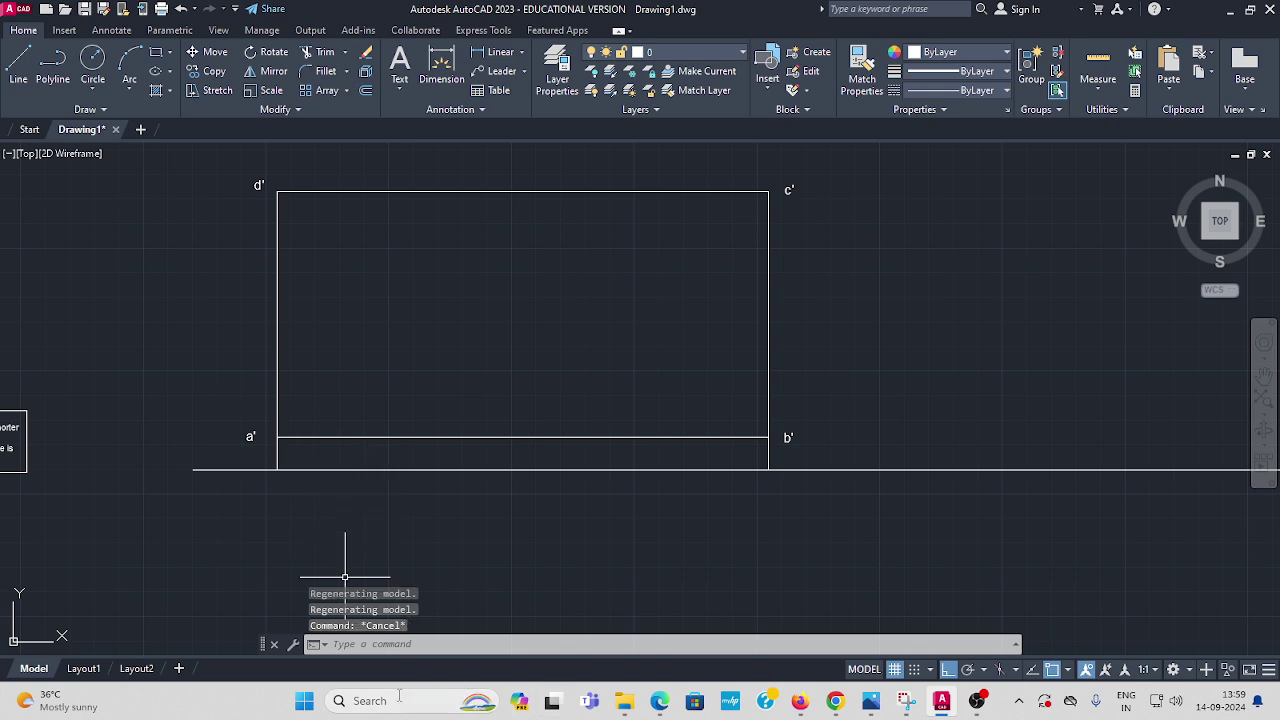
pyautogui.write('p')
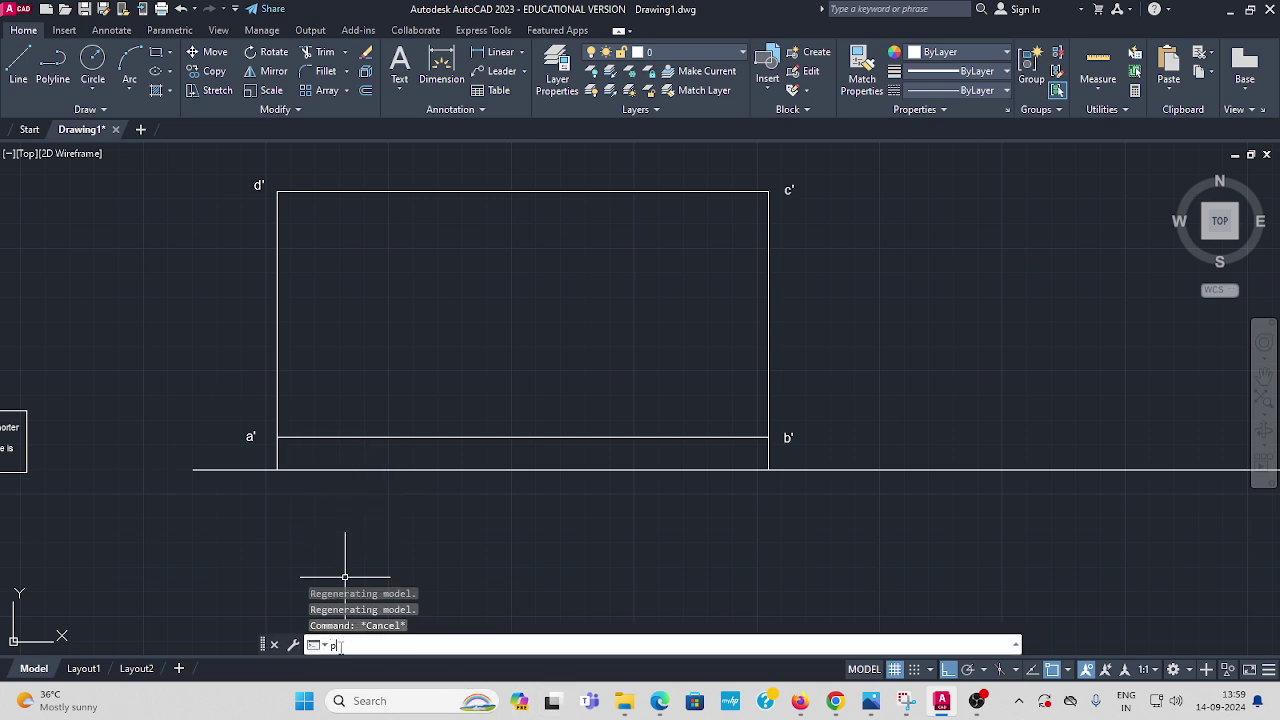
pyautogui.write('o')
pyautogui.press('Return')
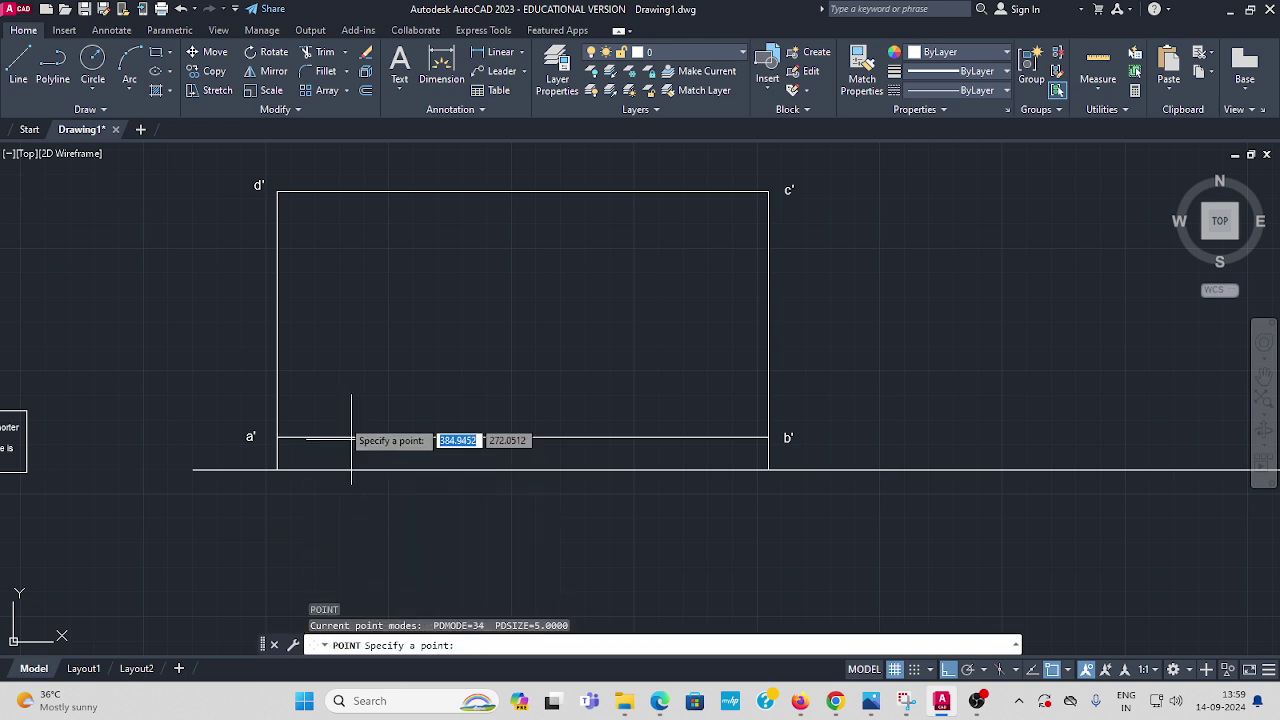
pyautogui.click(277, 437)
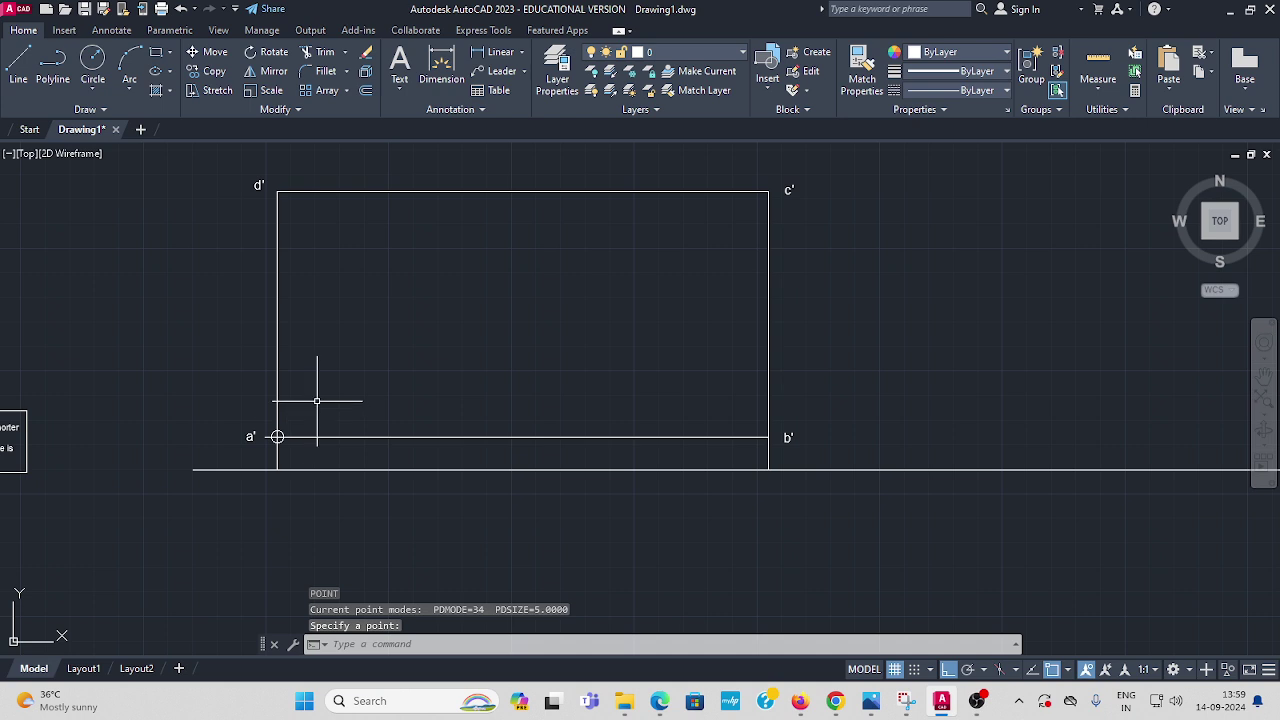
pyautogui.press('Return')
pyautogui.click(277, 191)
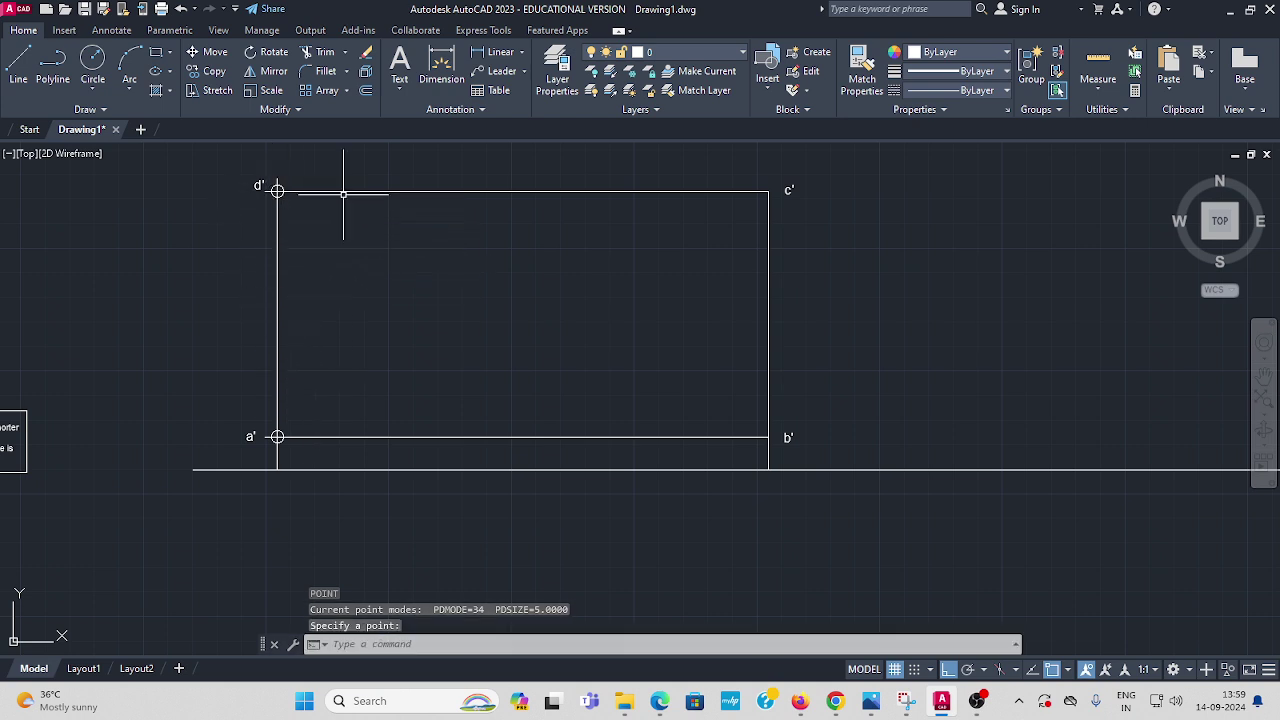
pyautogui.press('Return')
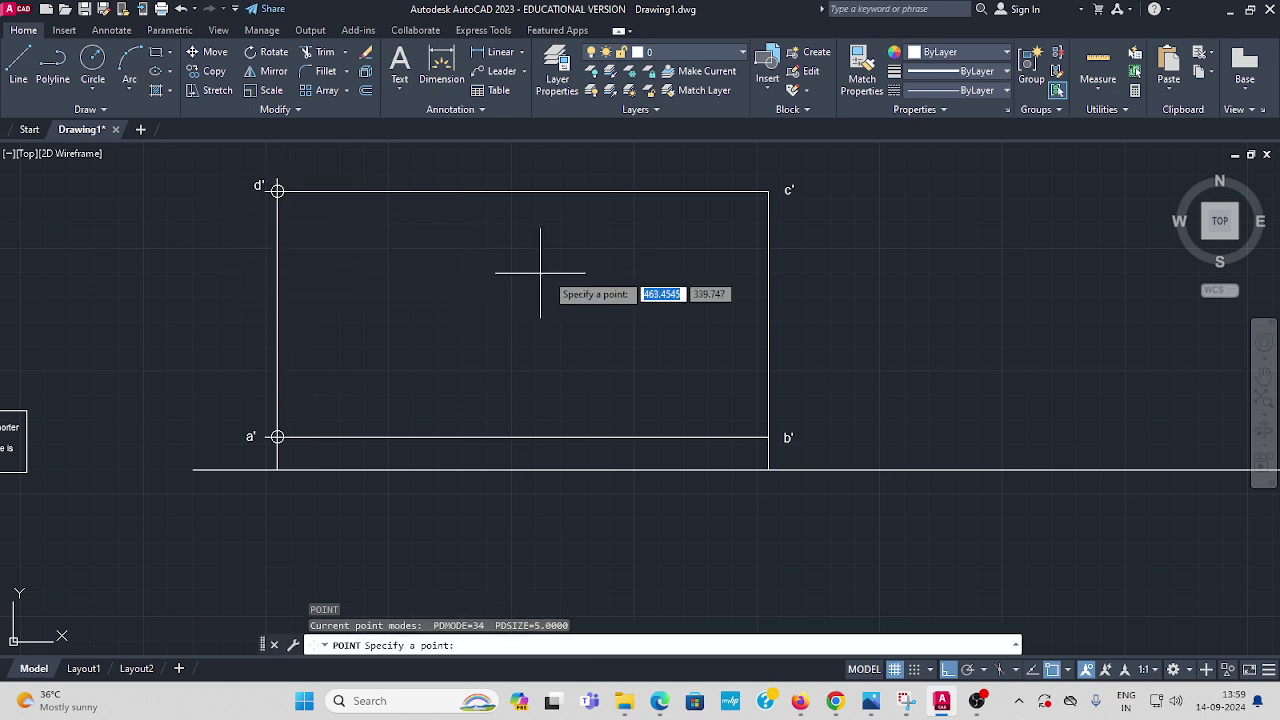
pyautogui.click(767, 191)
pyautogui.press('Return')
pyautogui.click(768, 437)
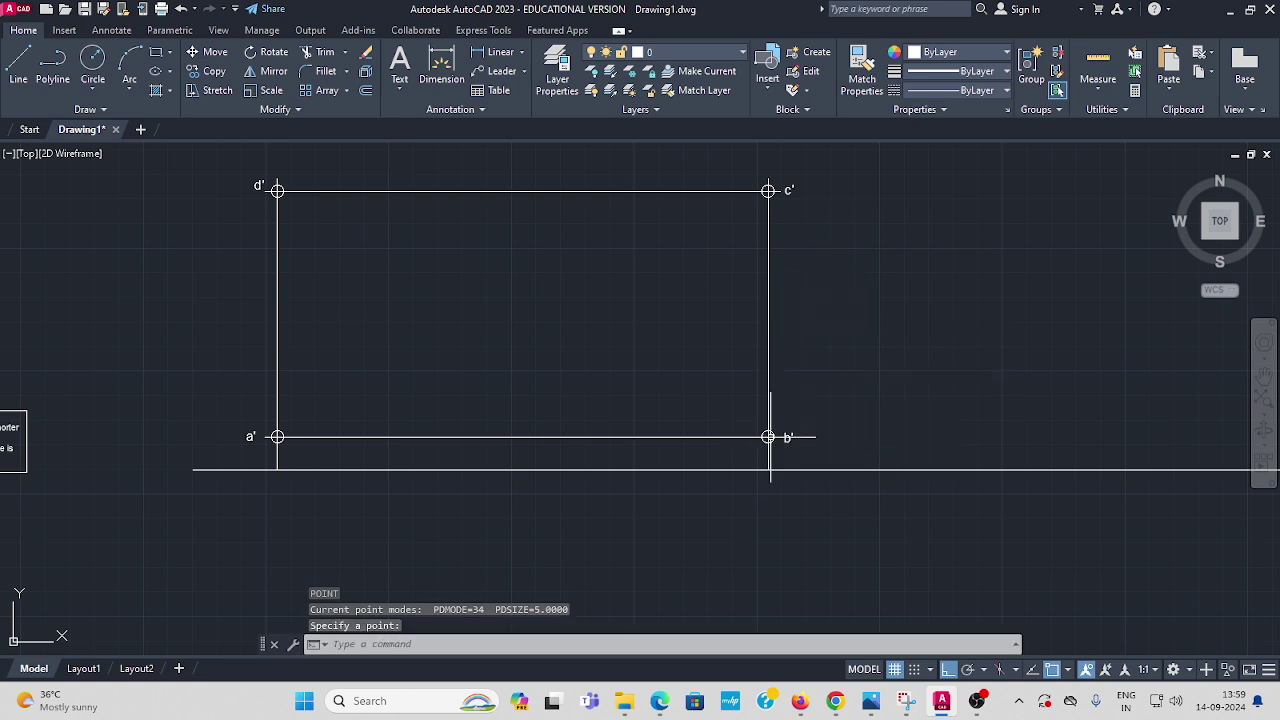
pyautogui.press('Return')
pyautogui.press('Escape')
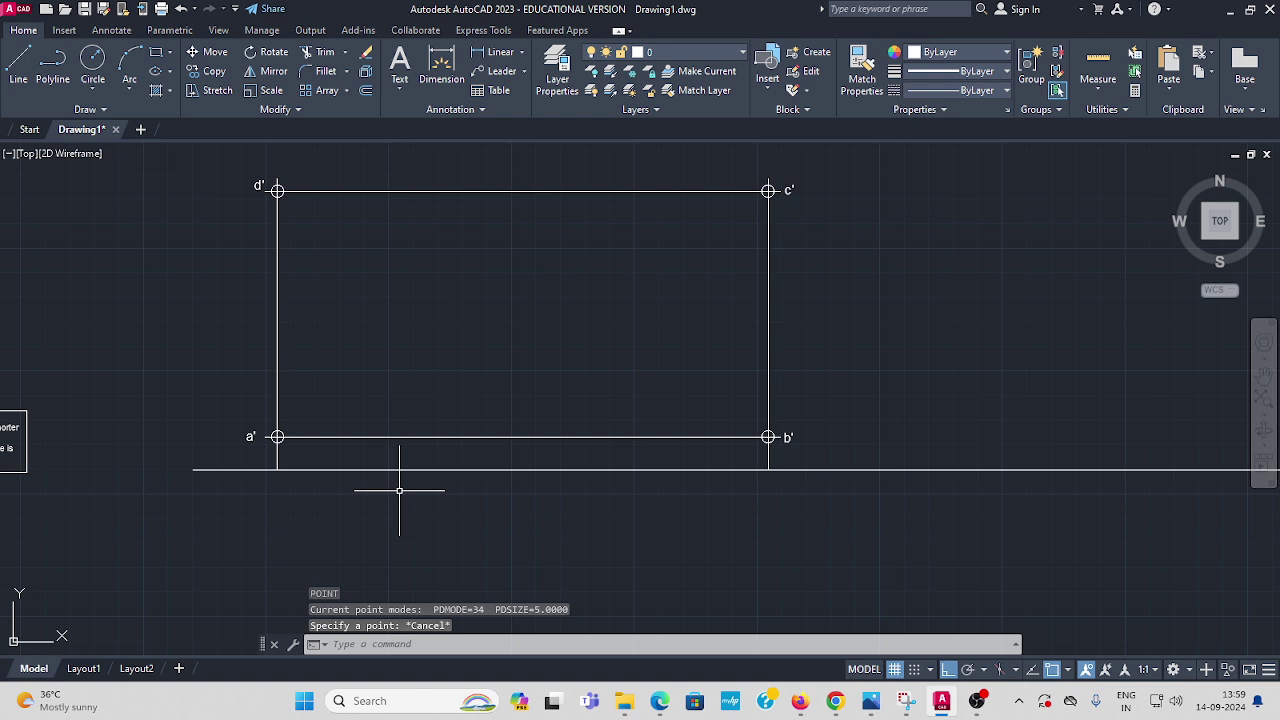
# Step: Place points on the xy reference line directly below a' and b'
pyautogui.click(370, 469)
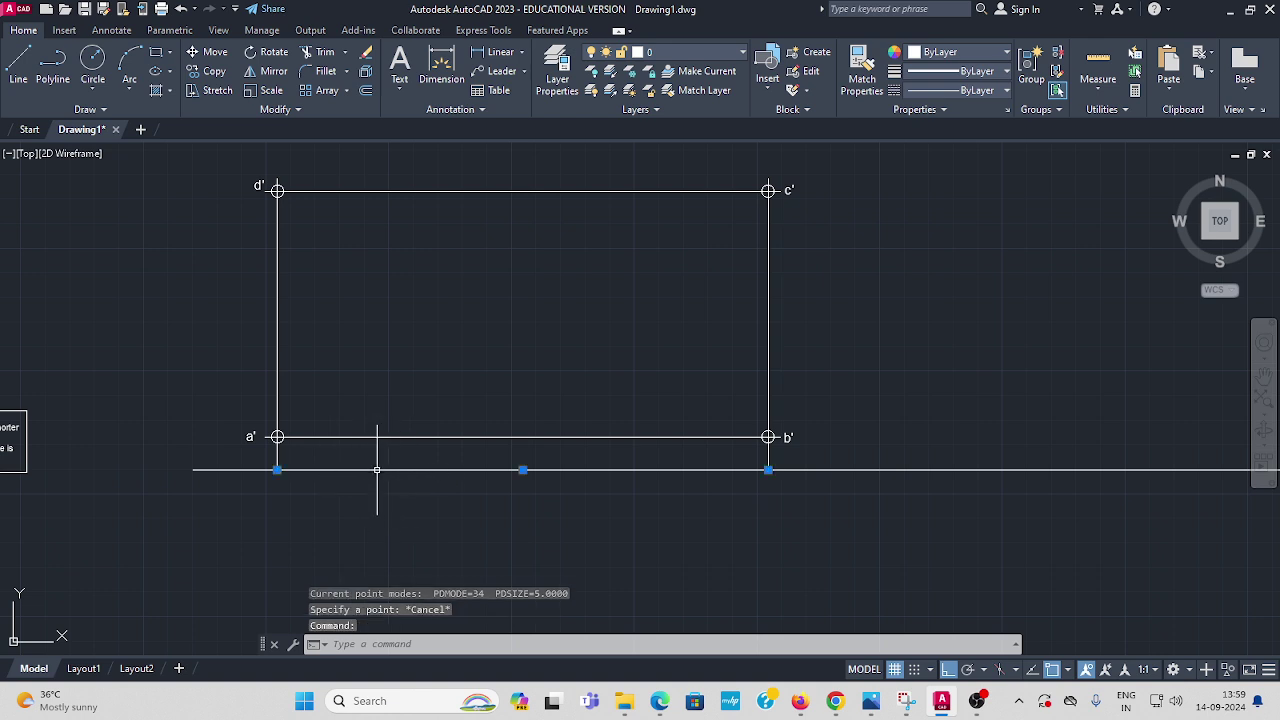
pyautogui.press('Escape')
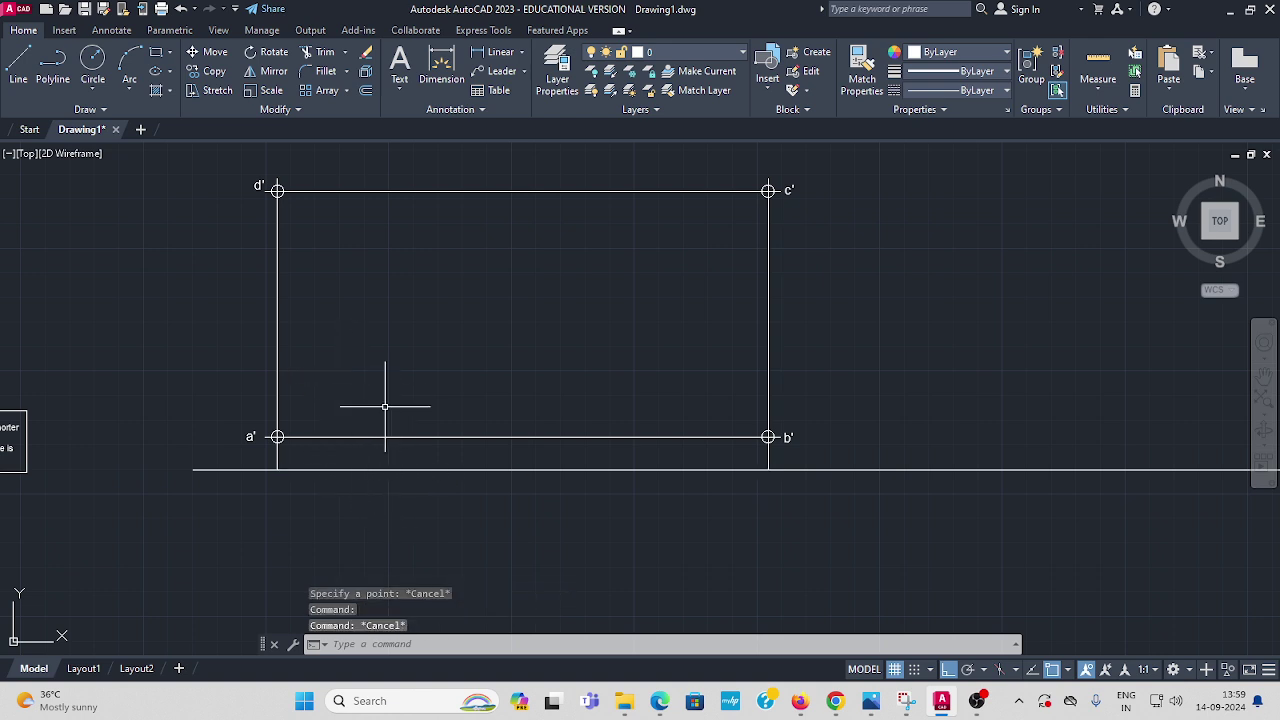
pyautogui.click(375, 469)
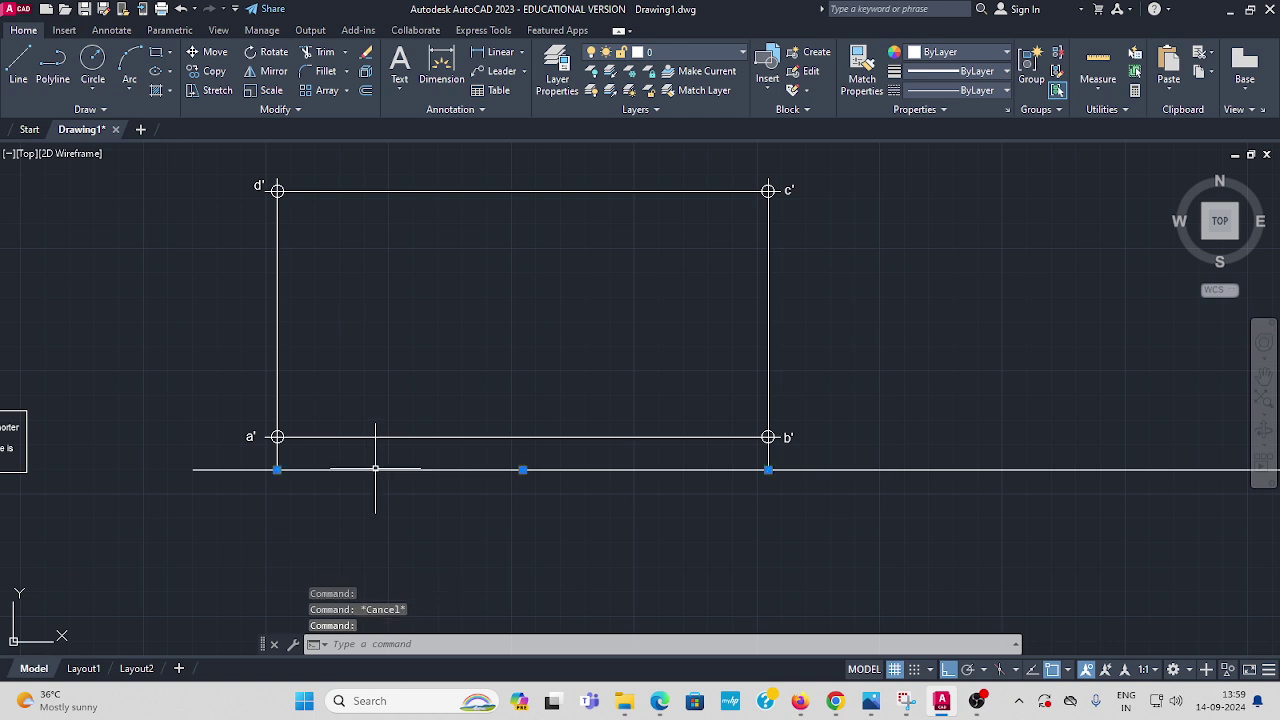
pyautogui.press('Escape')
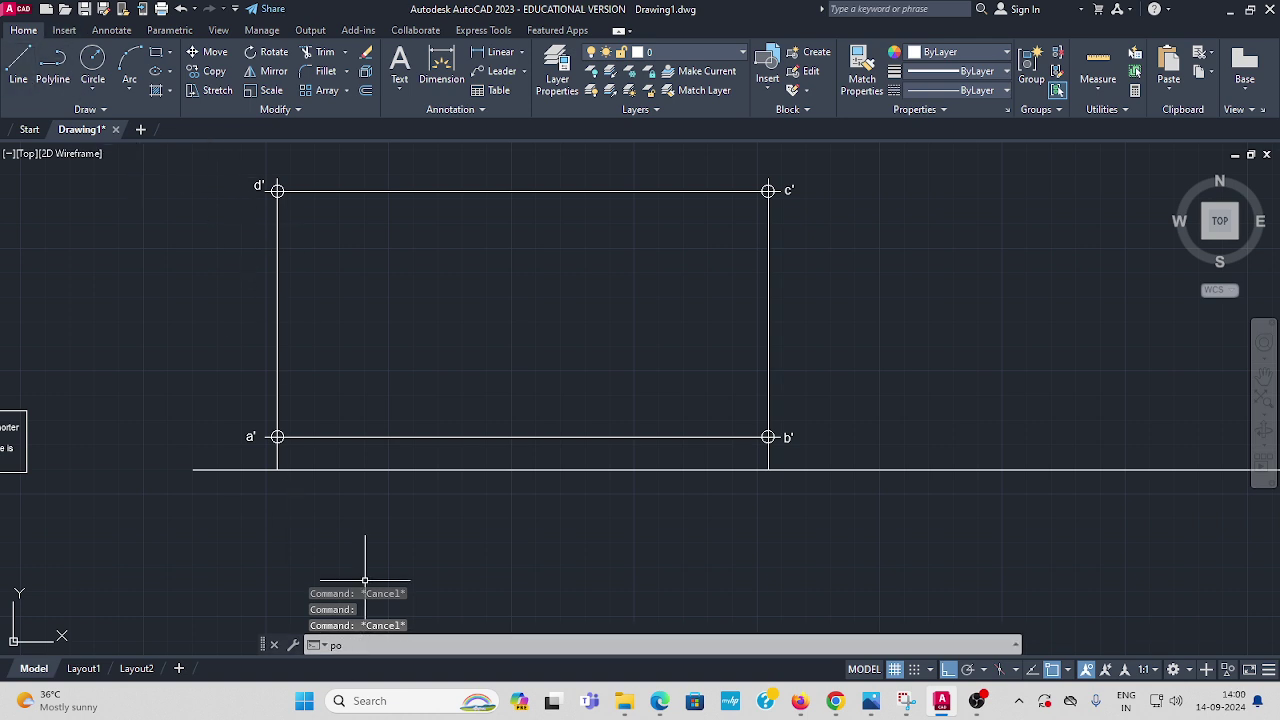
pyautogui.write('po')
pyautogui.press('Return')
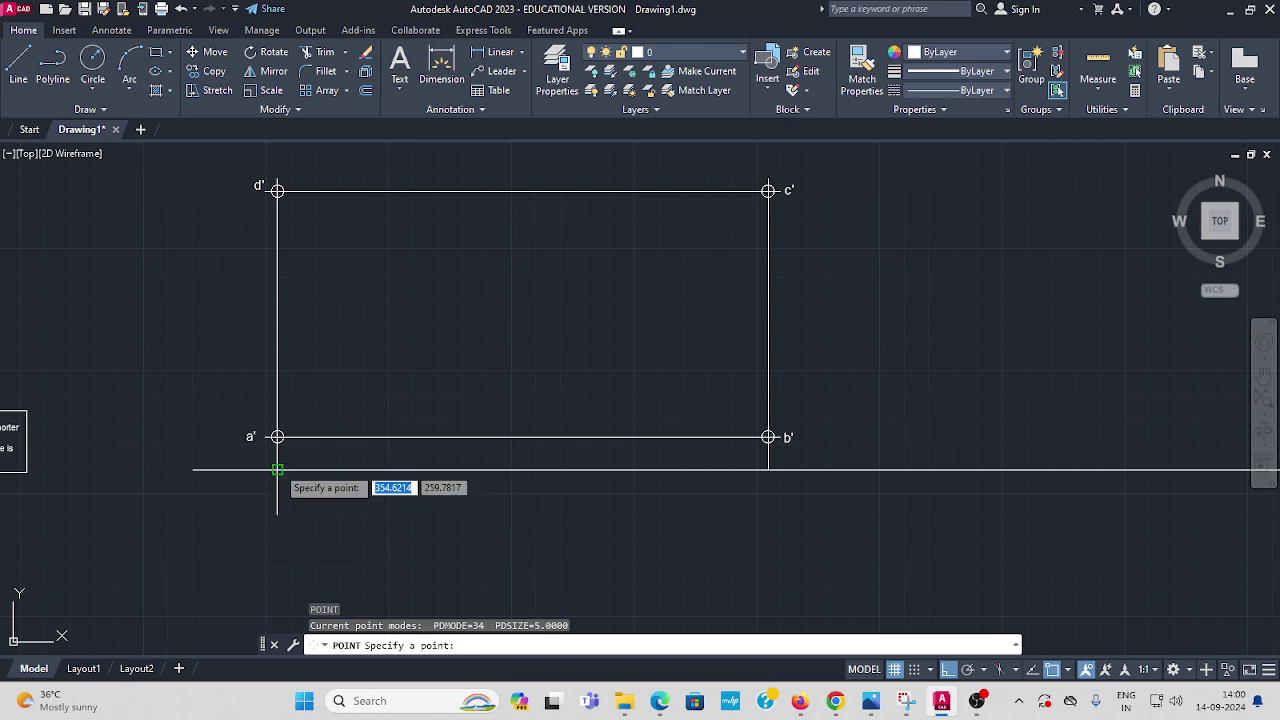
pyautogui.click(277, 469)
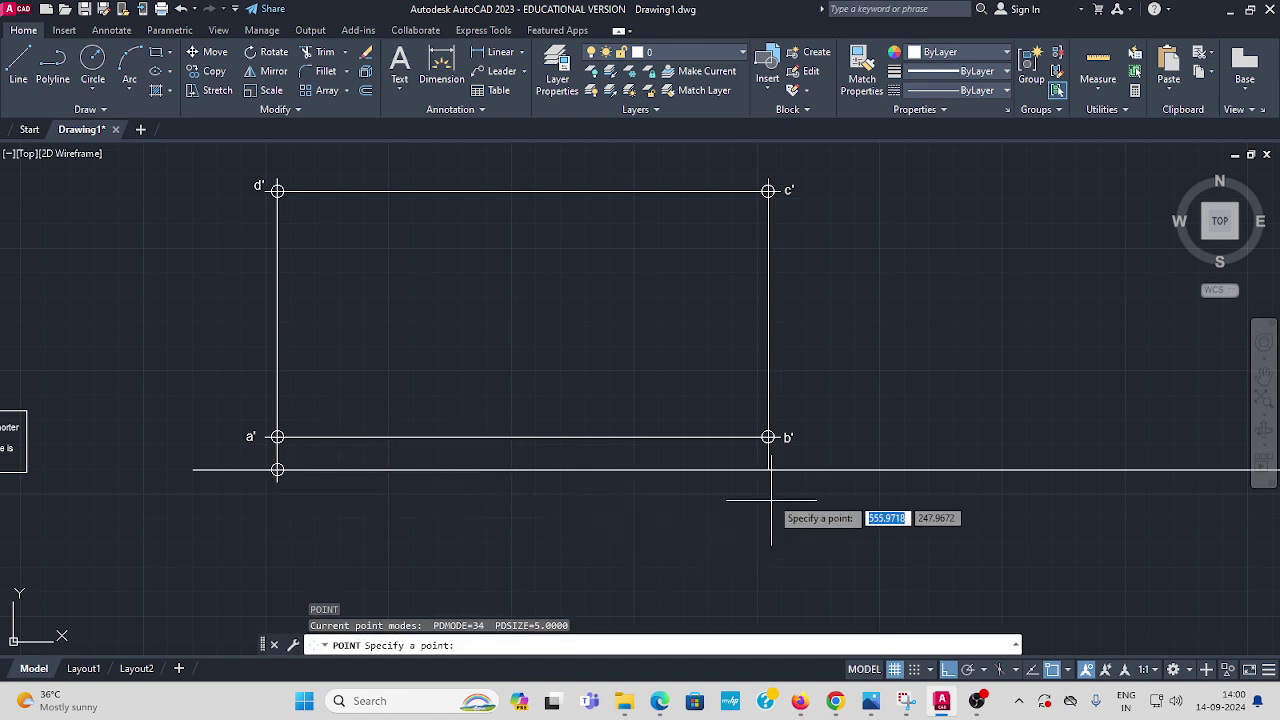
pyautogui.click(769, 470)
pyautogui.press('Escape')
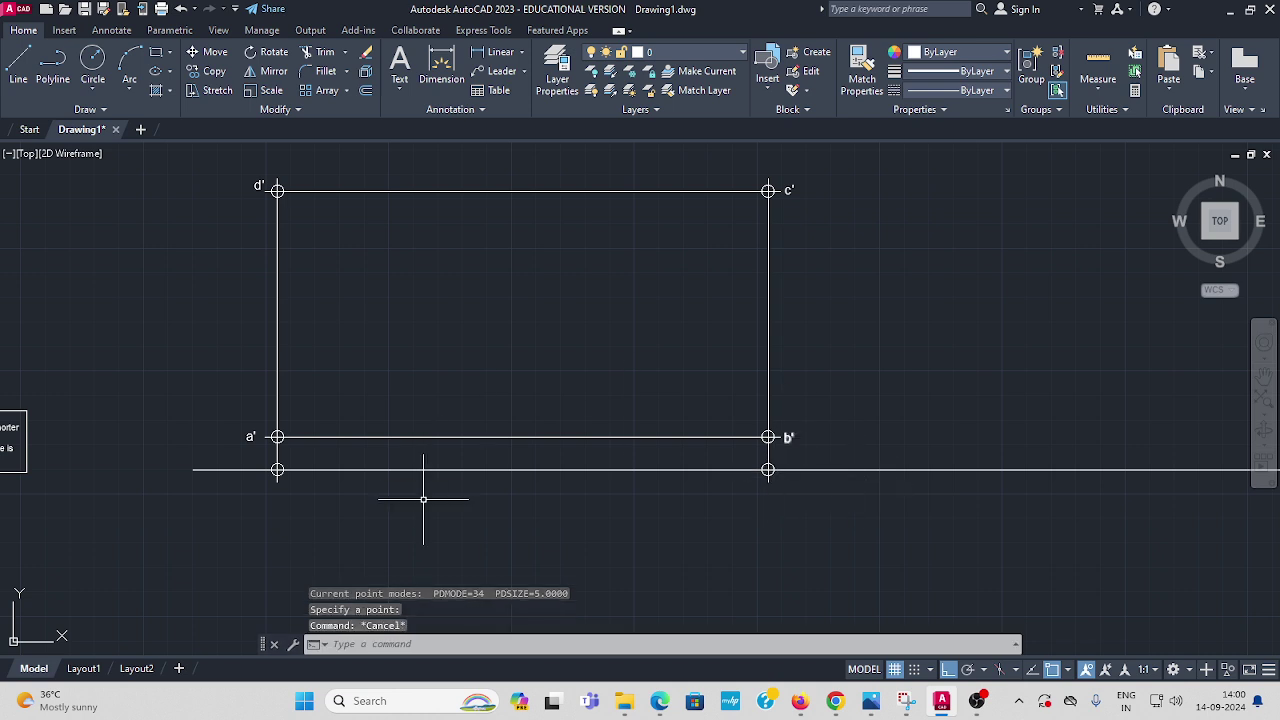
pyautogui.moveTo(423, 500)
pyautogui.mouseDown(button='middle')
pyautogui.moveTo(389, 491)
pyautogui.moveTo(334, 443)
pyautogui.mouseUp(button='middle')
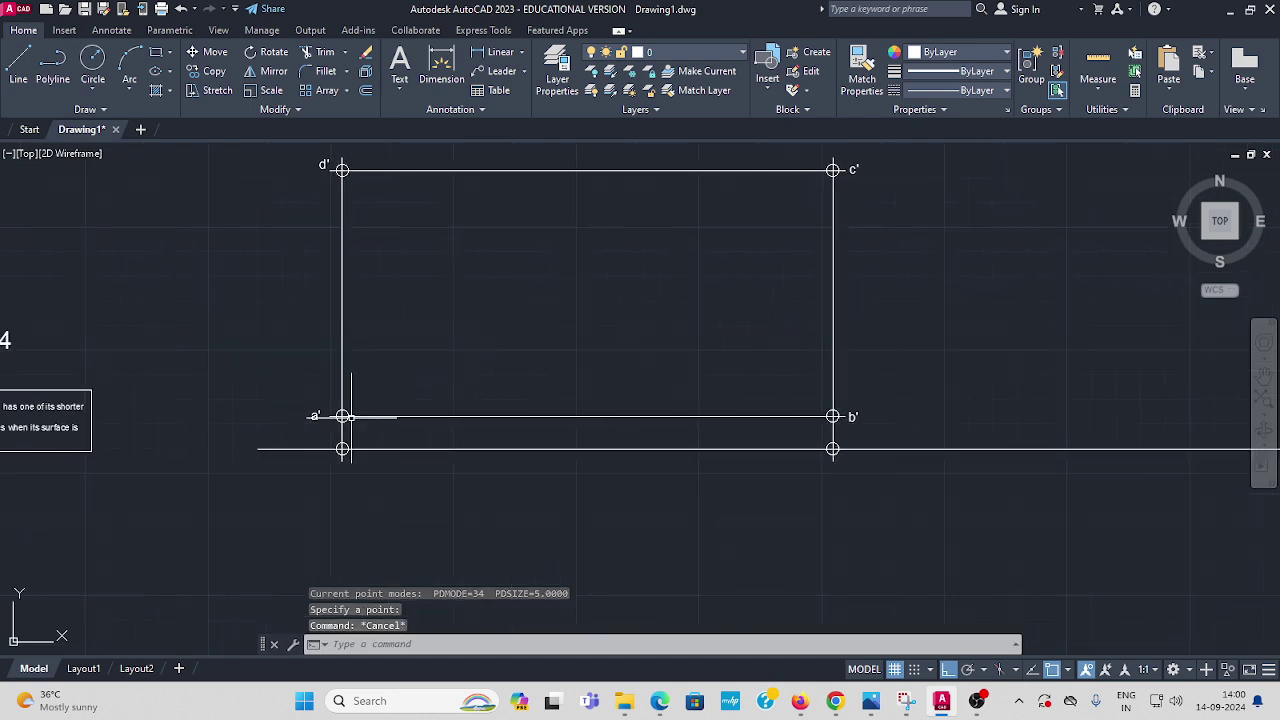
# Step: Add height-4, 0° single-line labels d(a) and c(b) below the two reference-line points
pyautogui.click(112, 33)
pyautogui.click(35, 89)
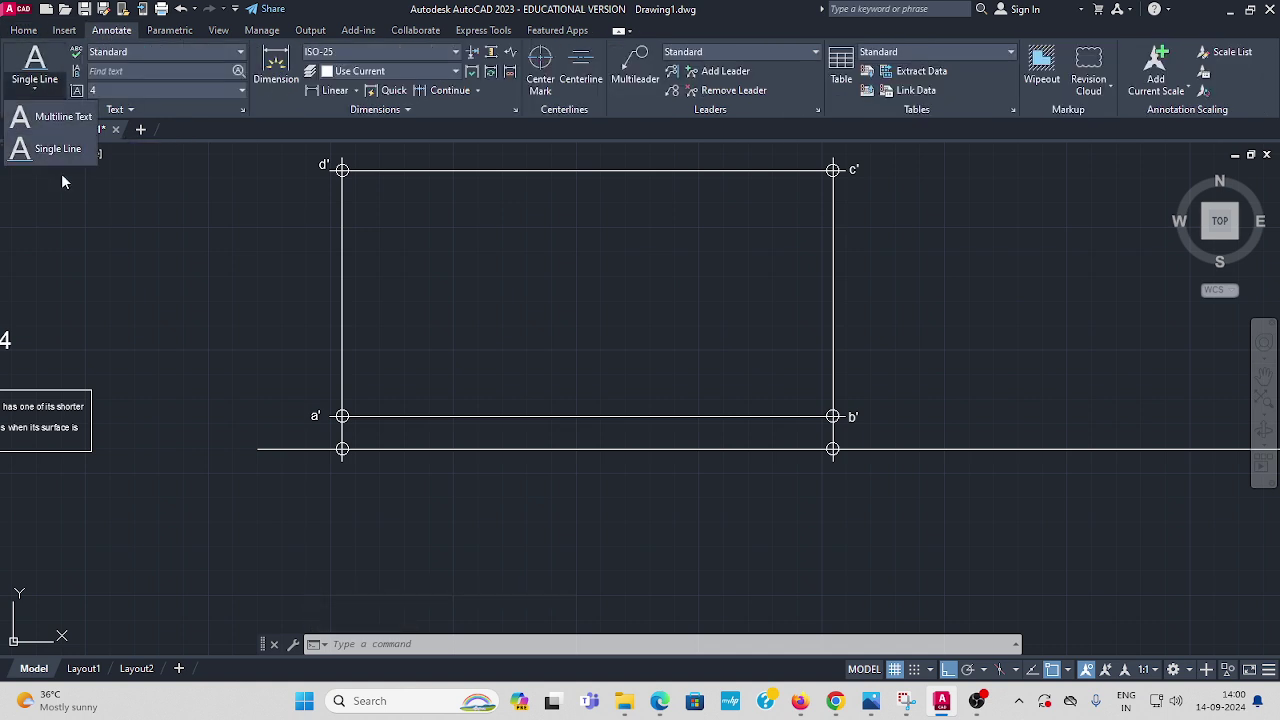
pyautogui.click(48, 150)
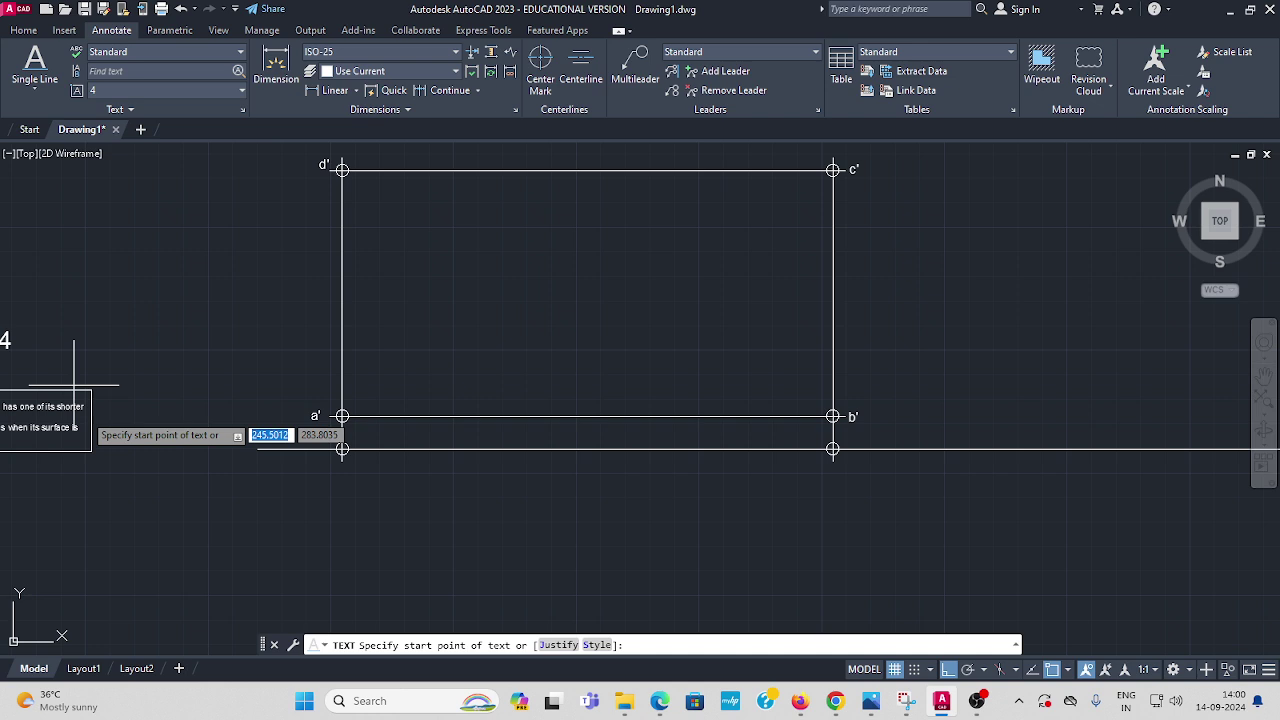
pyautogui.click(330, 497)
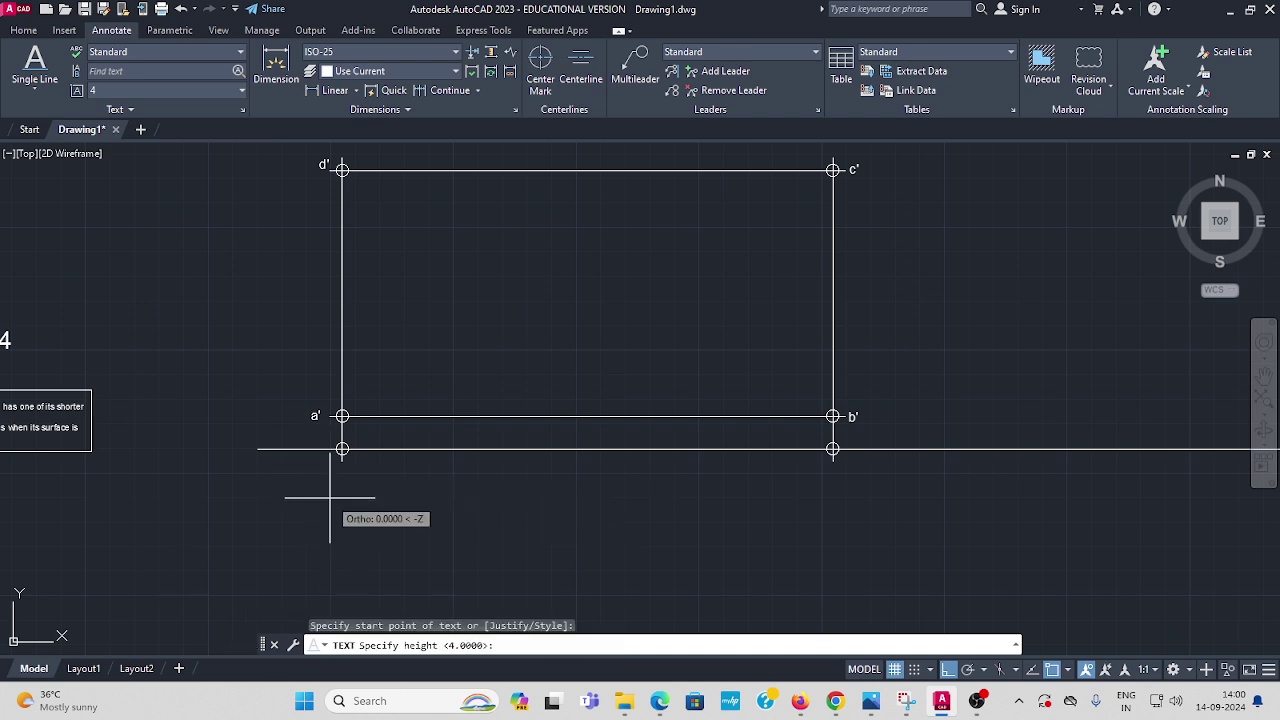
pyautogui.write('4')
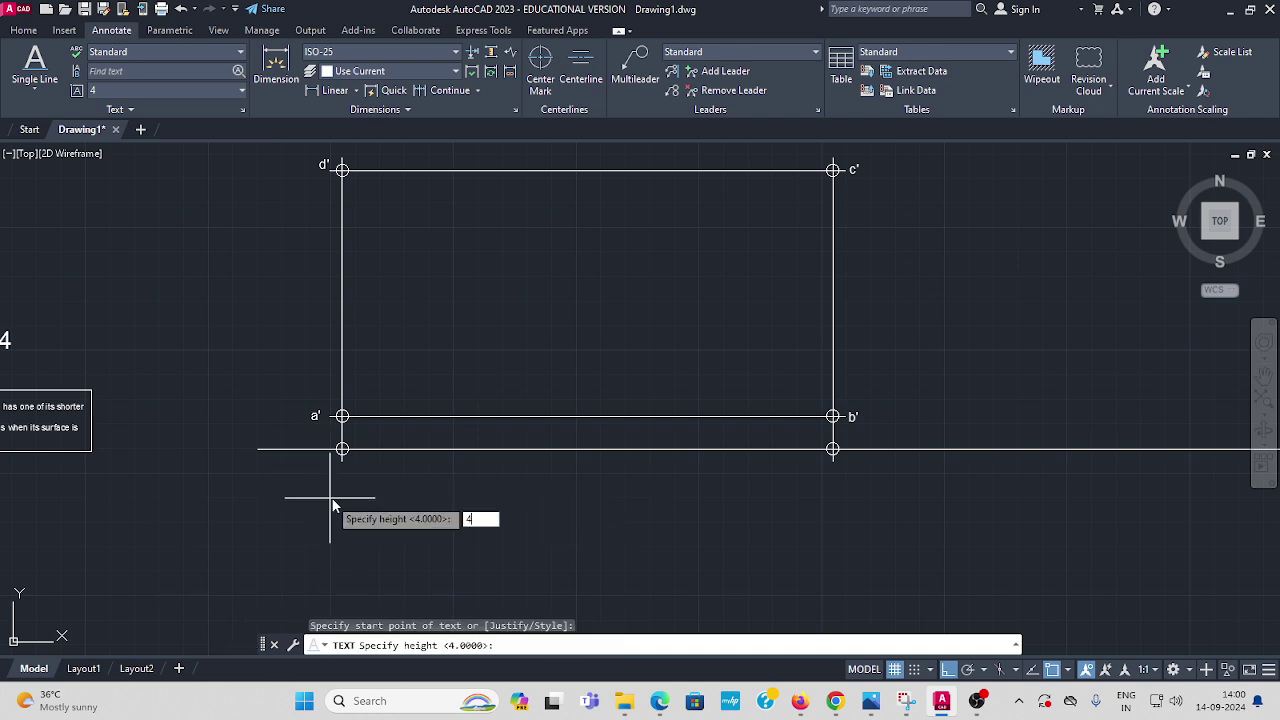
pyautogui.press('Return')
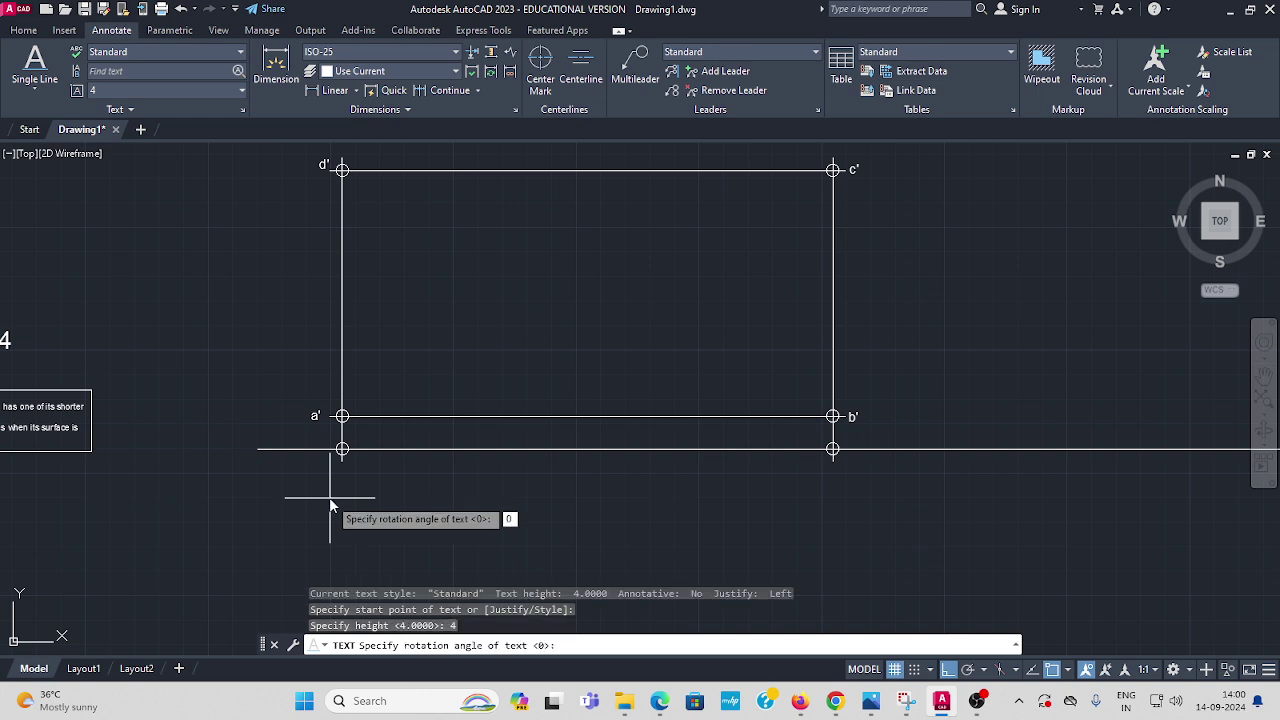
pyautogui.press('Return')
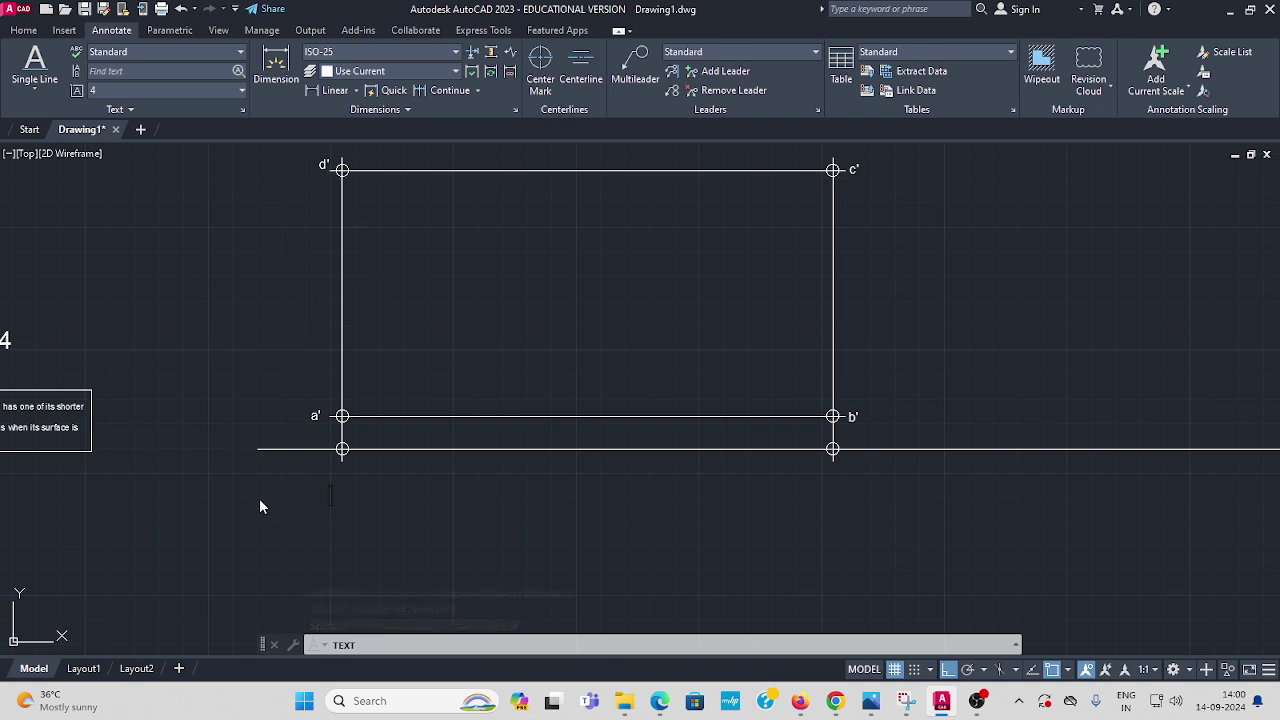
pyautogui.write('d(a')
pyautogui.click(690, 544)
pyautogui.press('Escape')
pyautogui.moveTo(690, 544)
pyautogui.mouseDown(button='middle')
pyautogui.moveTo(683, 531)
pyautogui.moveTo(549, 537)
pyautogui.mouseUp(button='middle')
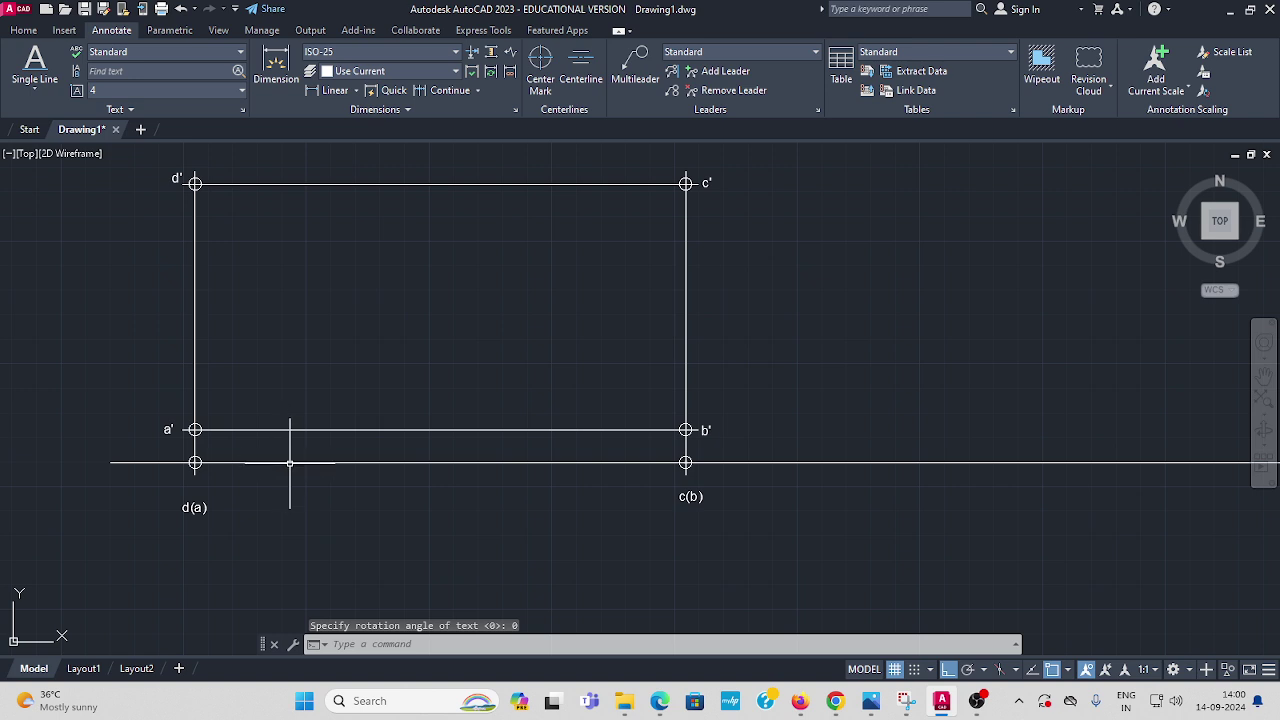
# Step: Colour the edge d(a)–c(b) and the plate's left, top and right edges yellow
pyautogui.click(287, 463)
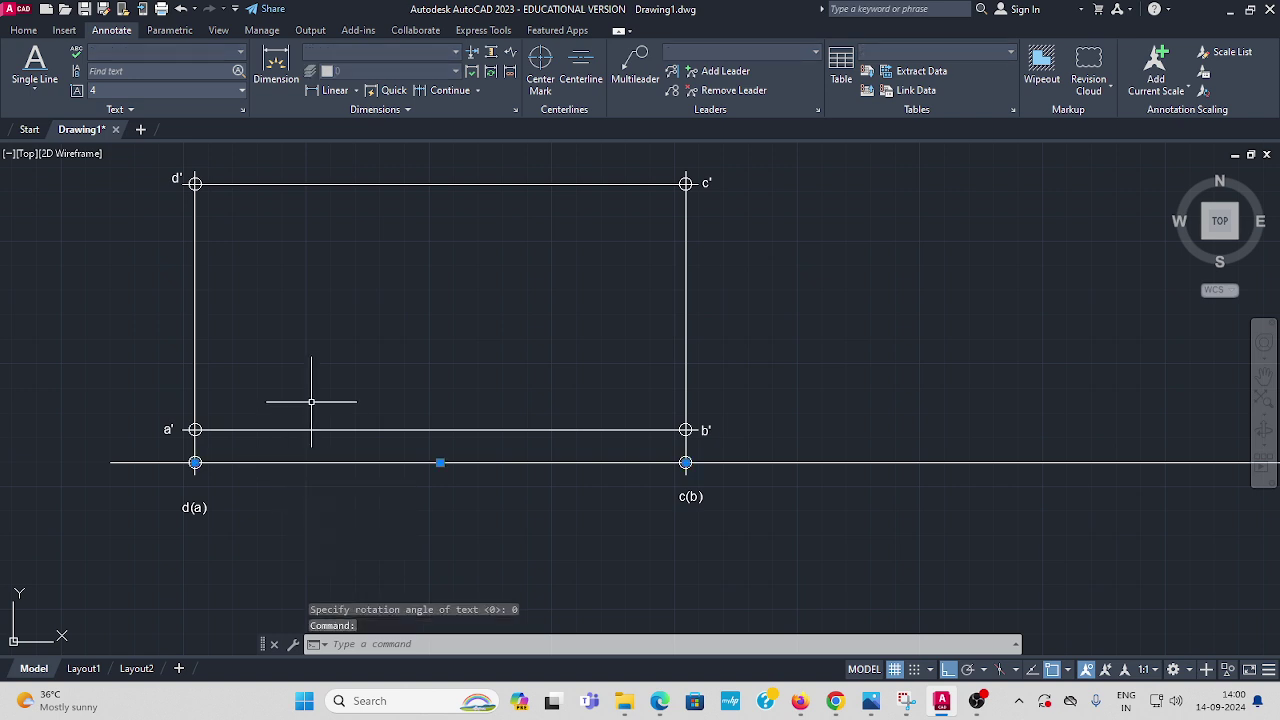
pyautogui.click(194, 292)
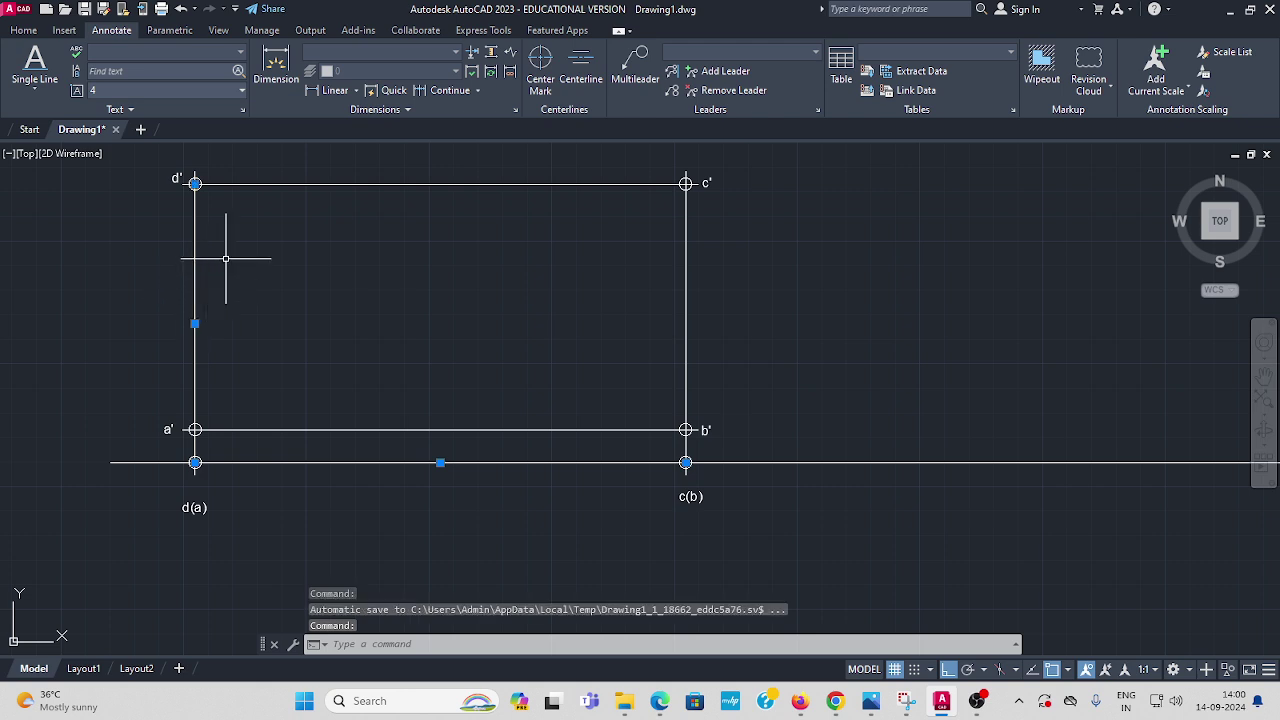
pyautogui.click(355, 184)
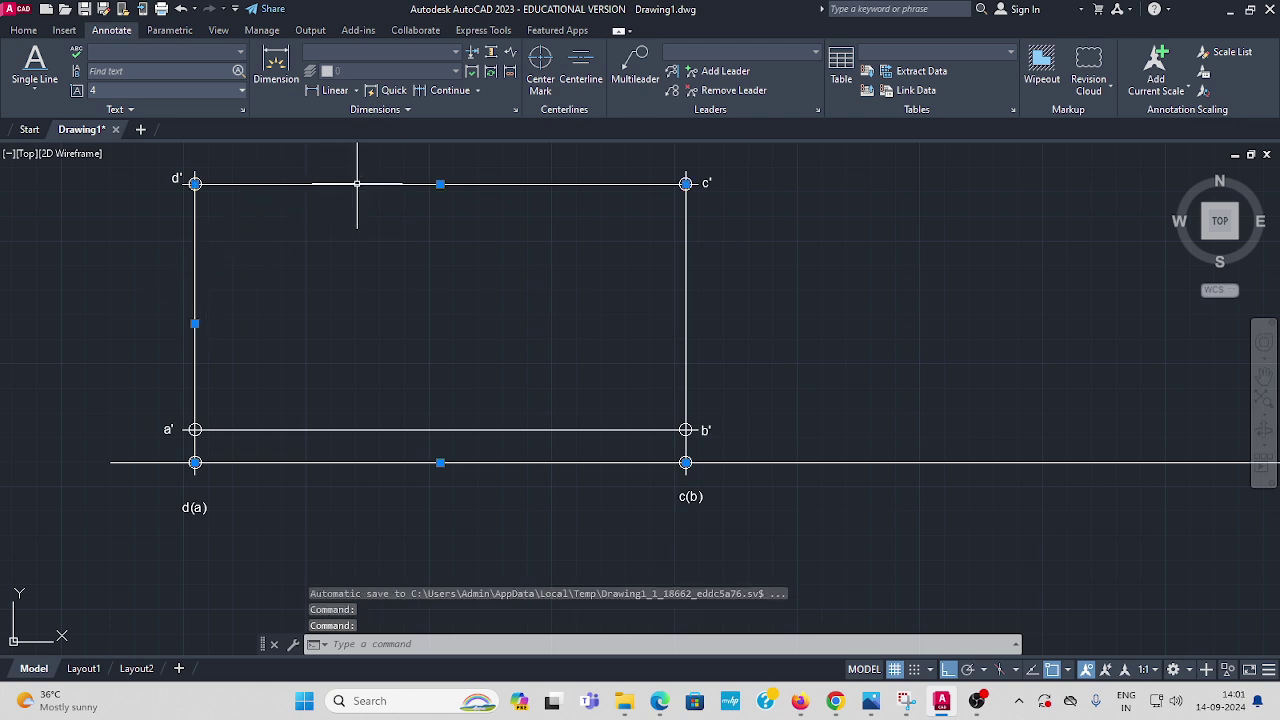
pyautogui.click(686, 328)
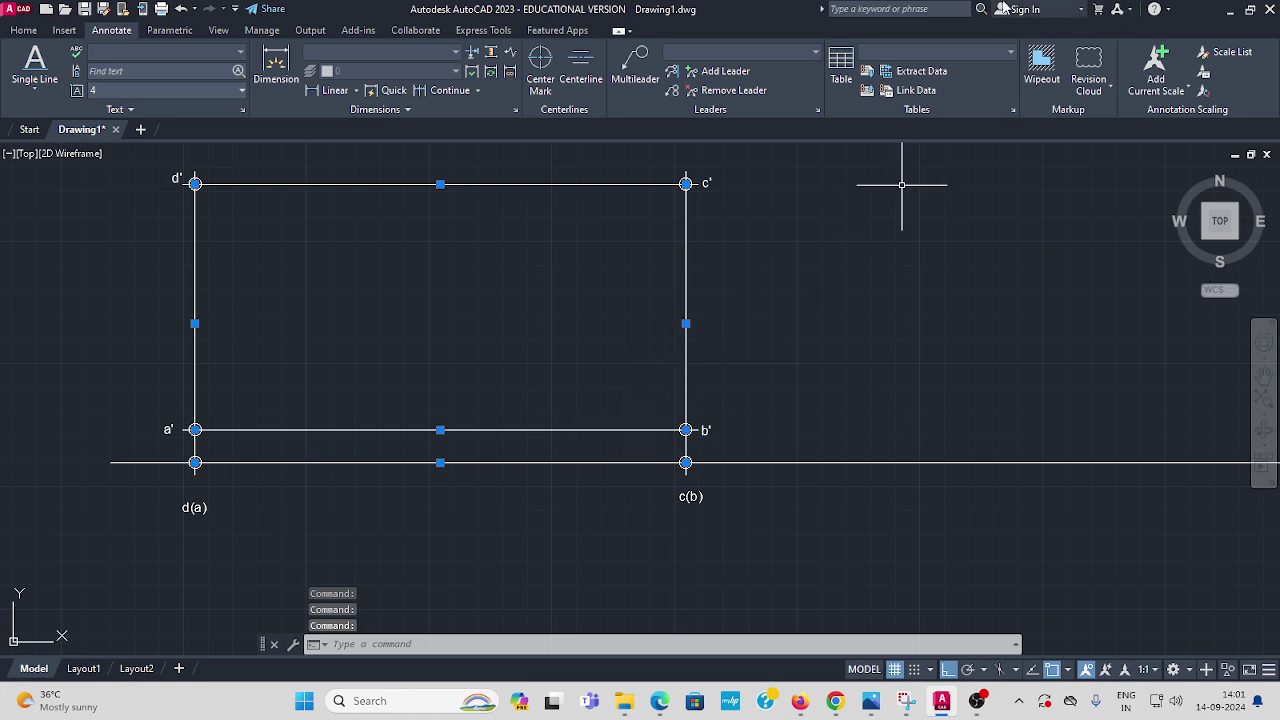
pyautogui.click(23, 31)
pyautogui.click(1009, 55)
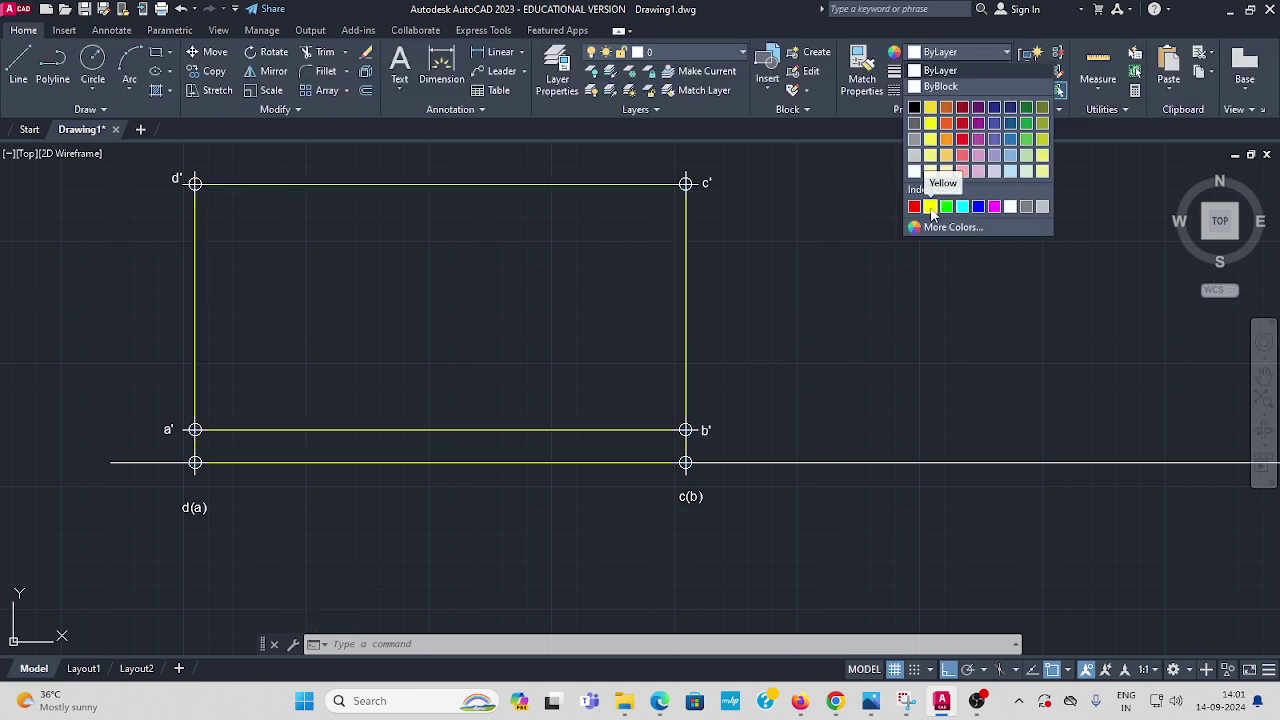
pyautogui.click(930, 207)
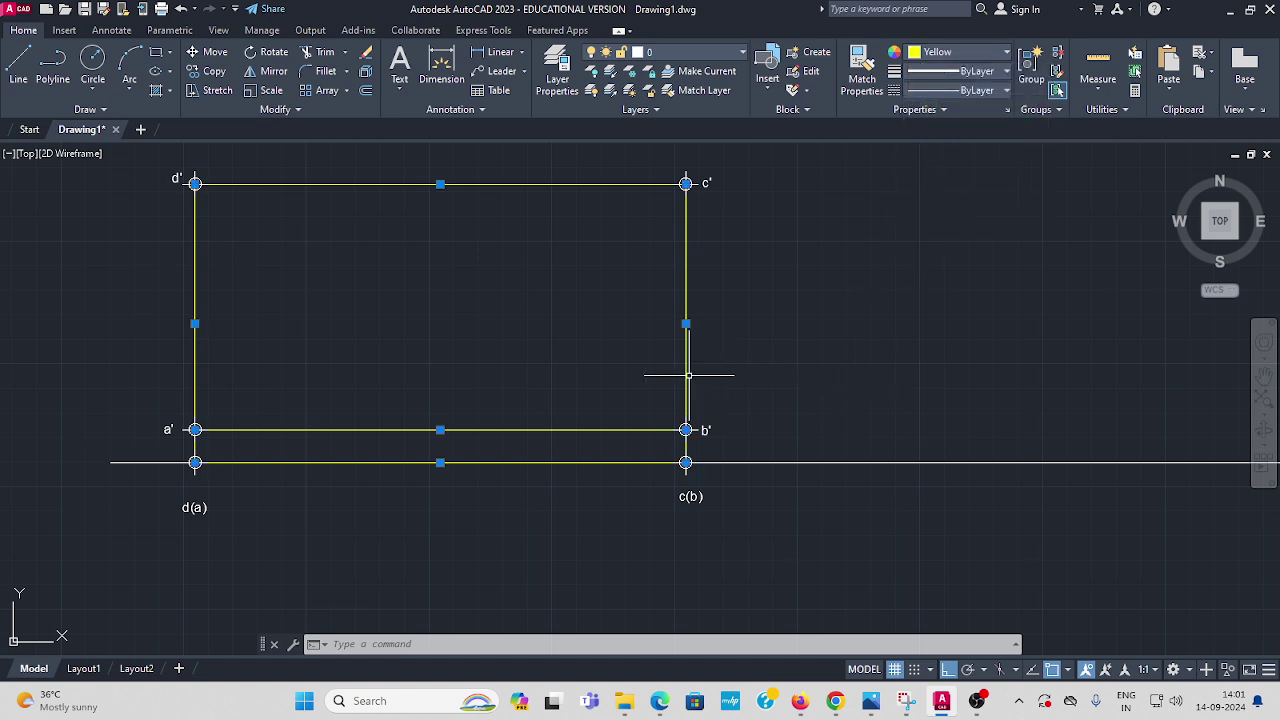
pyautogui.press('Escape')
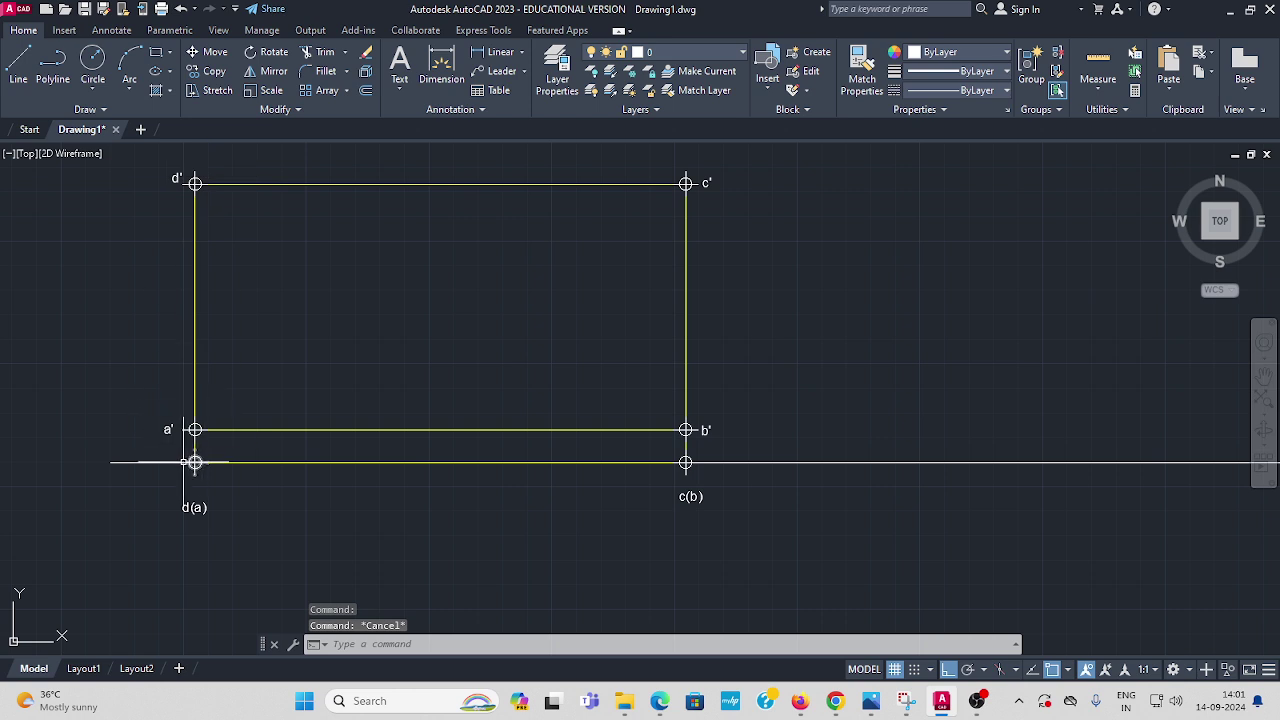
pyautogui.moveTo(798, 406); pyautogui.dragTo(794, 397, button='middle')
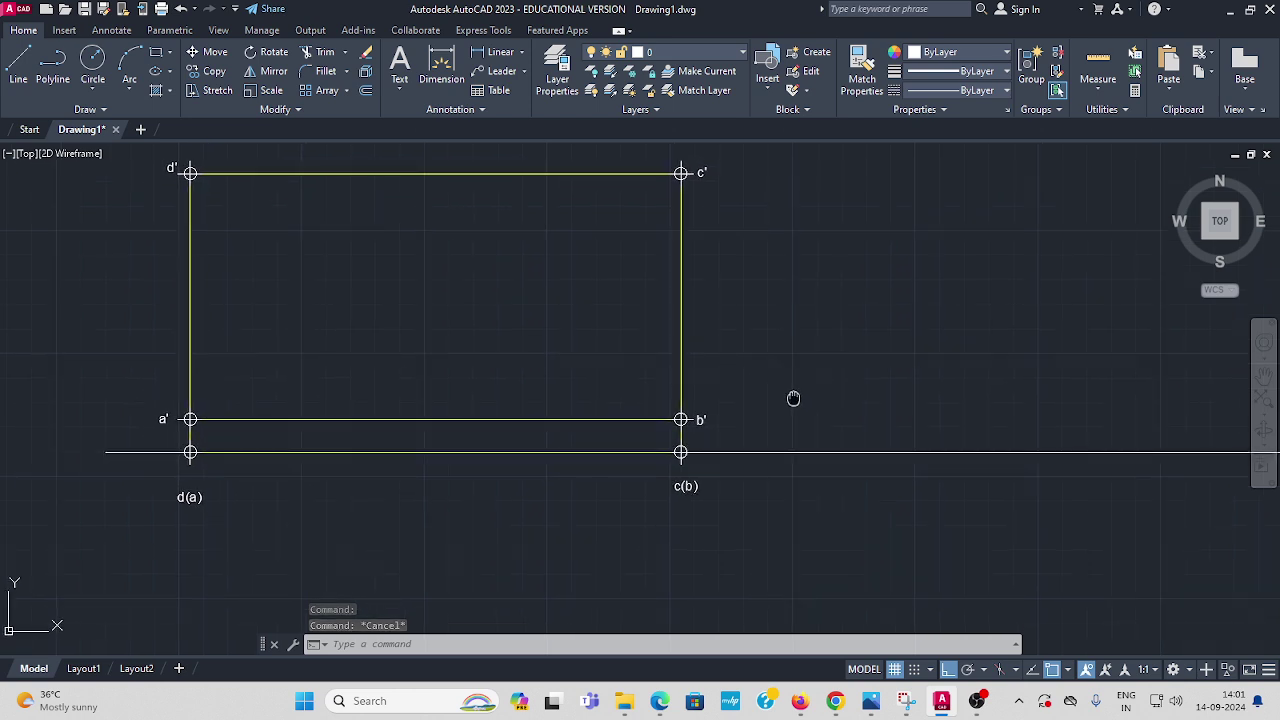
pyautogui.moveTo(457, 491); pyautogui.dragTo(452, 467, button='middle')
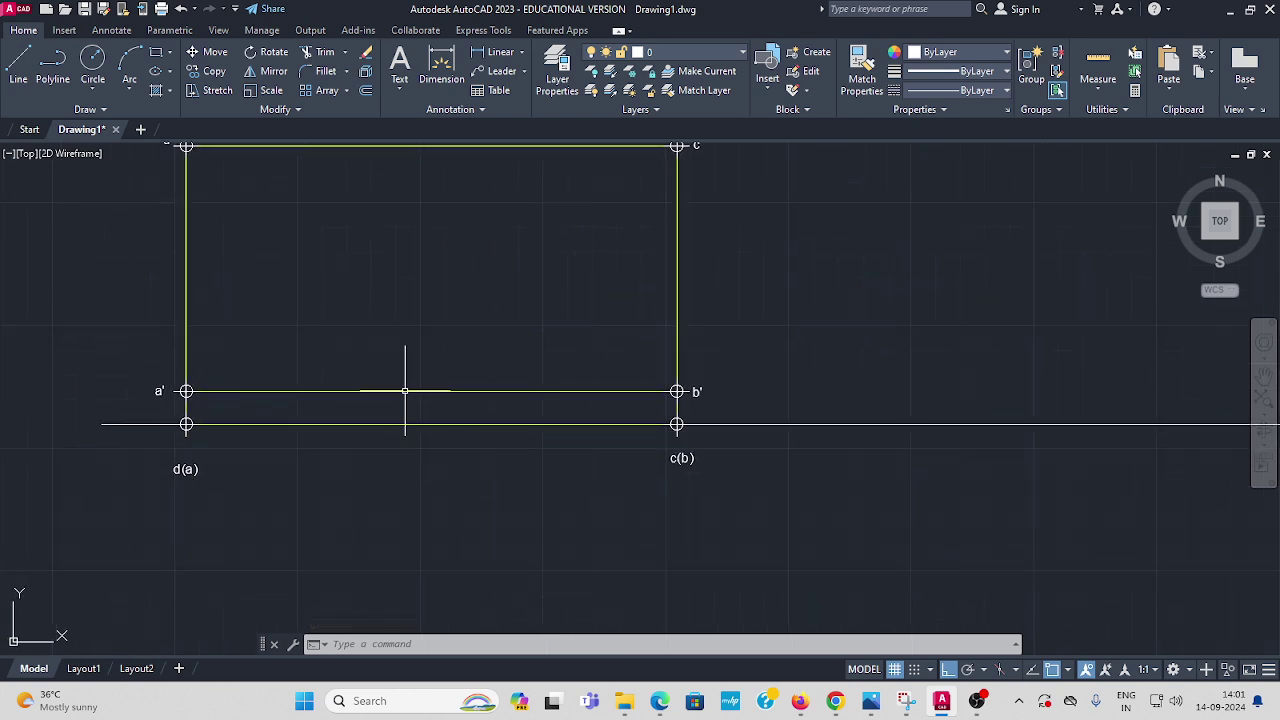
pyautogui.moveTo(403, 391); pyautogui.dragTo(389, 400, button='middle')
pyautogui.scroll(2, 390, 395)
pyautogui.scroll(-2, 314, 420)
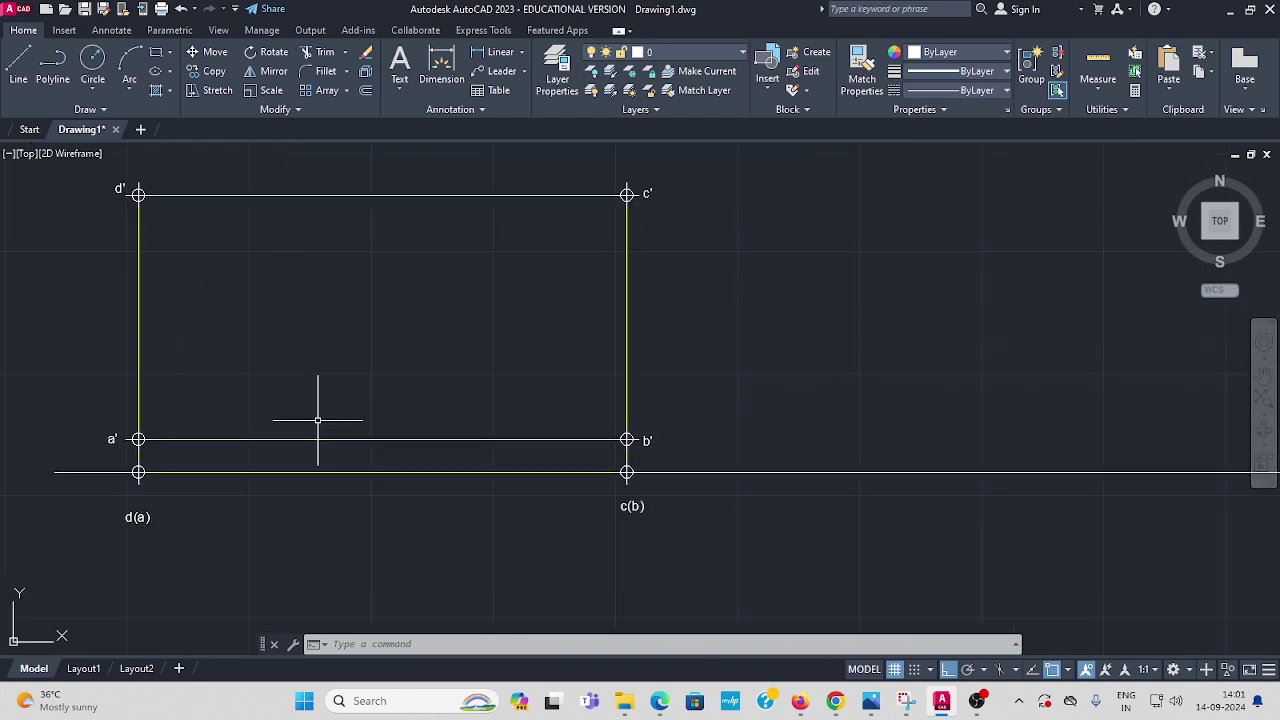
pyautogui.moveTo(314, 420); pyautogui.dragTo(392, 393, button='middle')
pyautogui.moveTo(287, 451); pyautogui.dragTo(277, 420, button='middle')
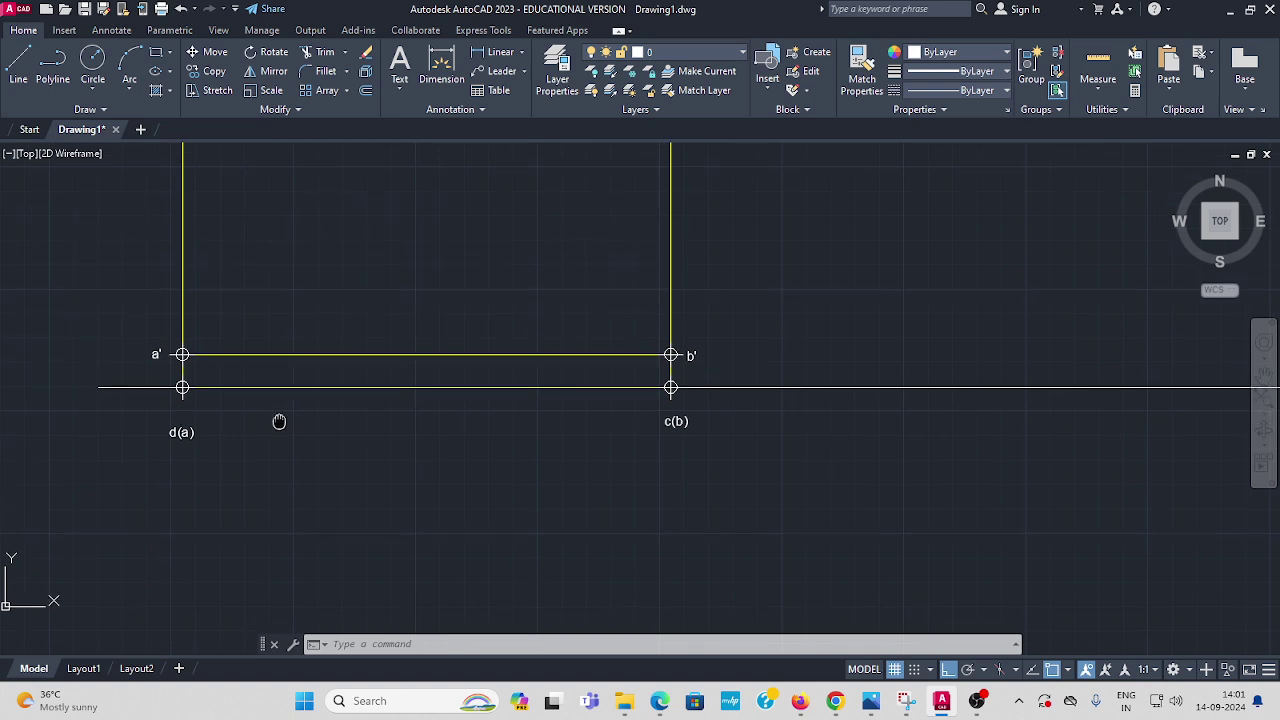
pyautogui.scroll(-2, 481, 416)
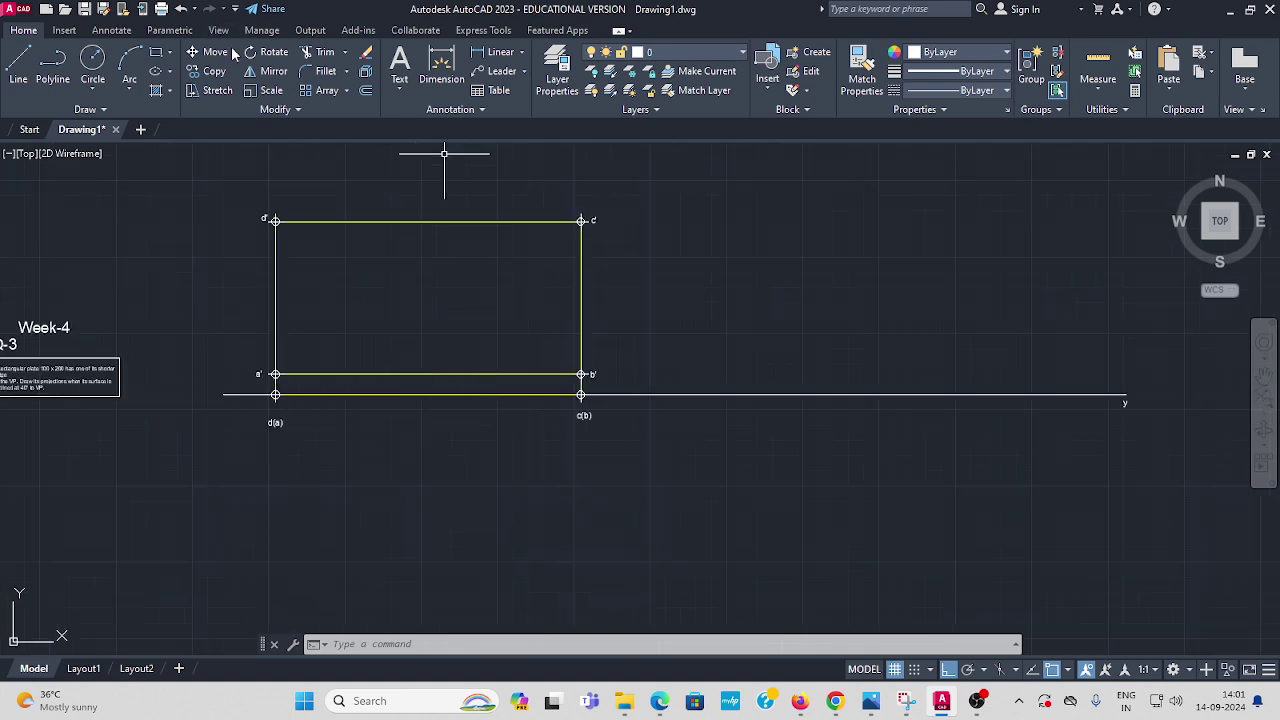
# Step: Copy the d(a)–c(b) edge, points and labels to a spot farther right along xy
pyautogui.click(213, 73)
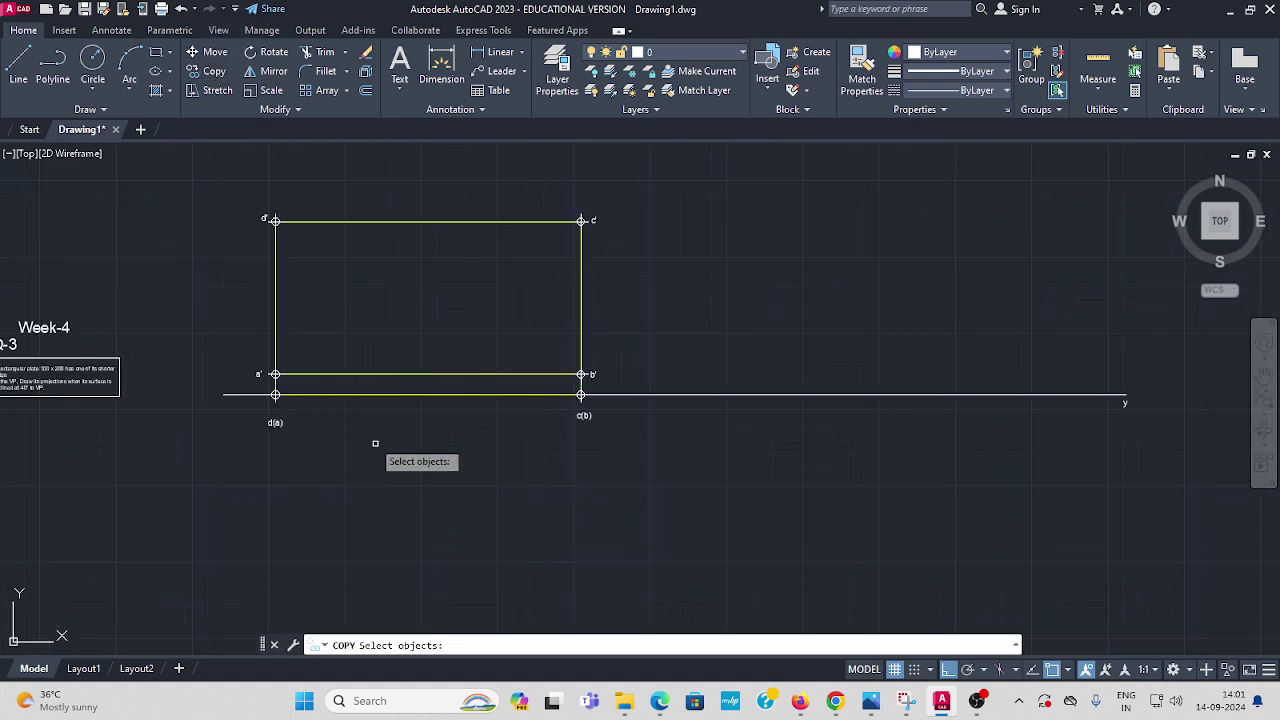
pyautogui.scroll(3, 266, 403)
pyautogui.click(220, 386)
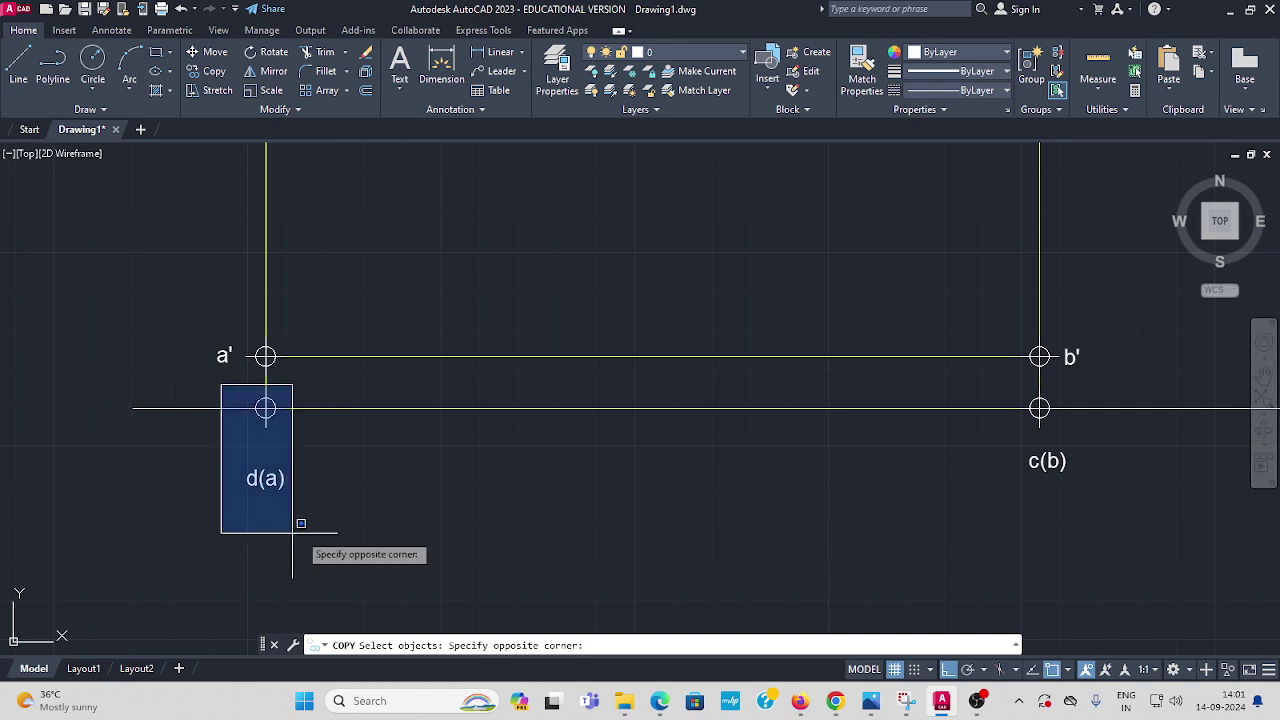
pyautogui.click(1094, 538)
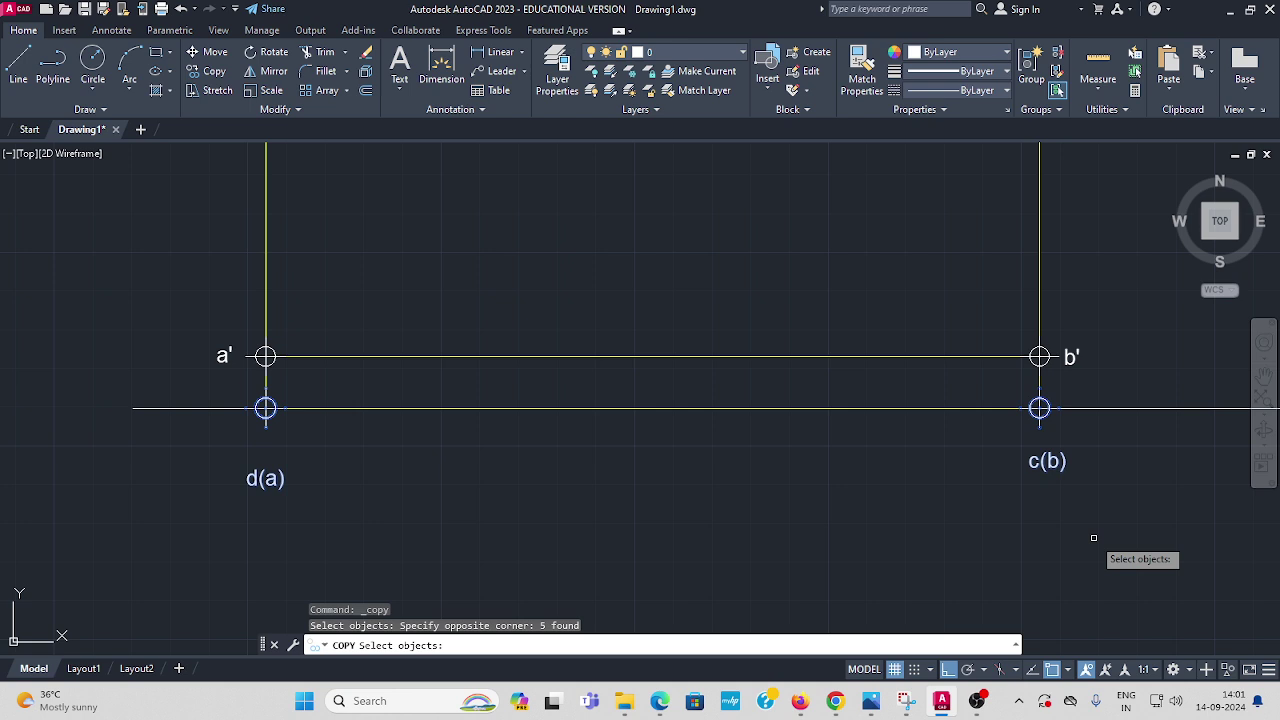
pyautogui.press('Return')
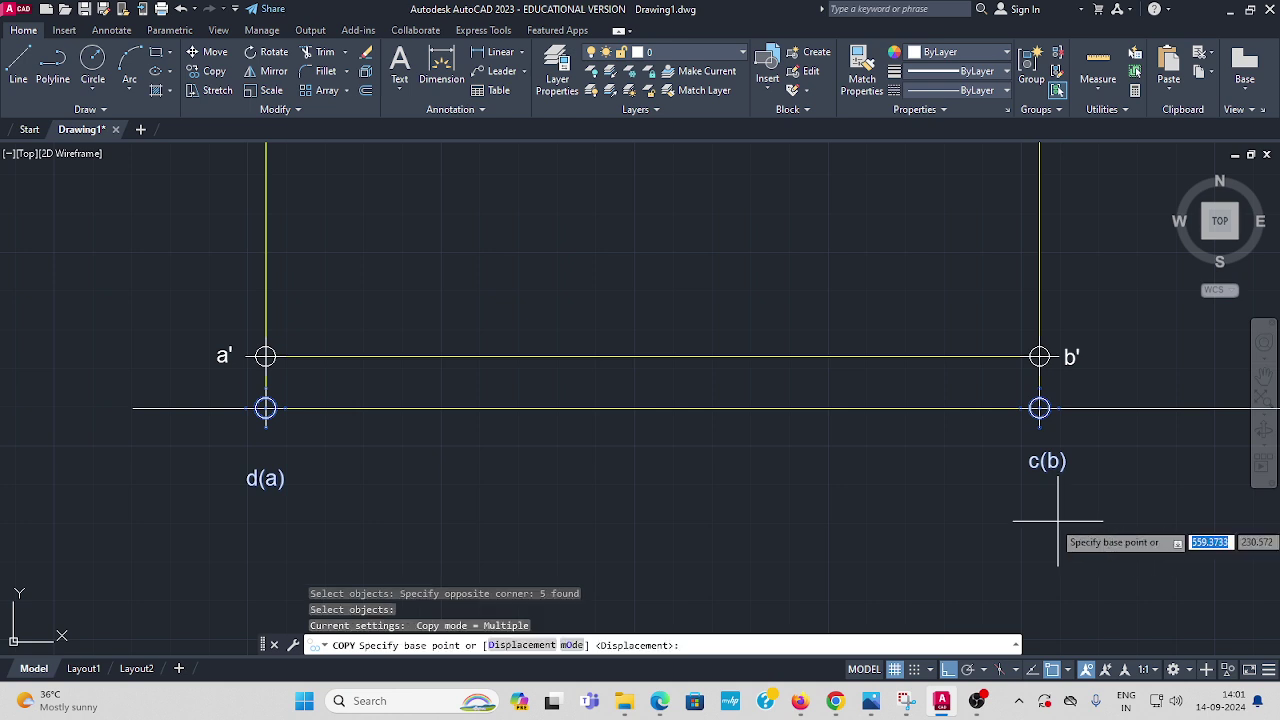
pyautogui.moveTo(1066, 467); pyautogui.dragTo(526, 477, button='middle')
pyautogui.scroll(-5, 700, 500)
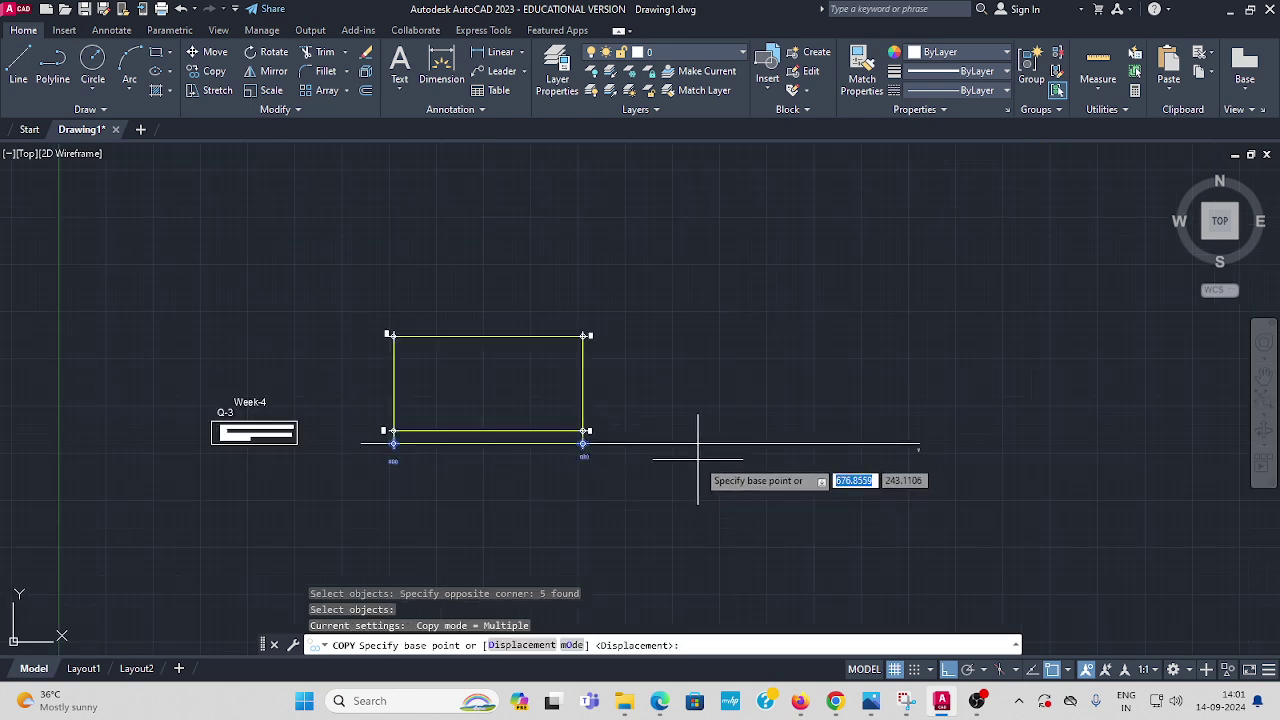
pyautogui.scroll(4, 667, 438)
pyautogui.click(628, 428)
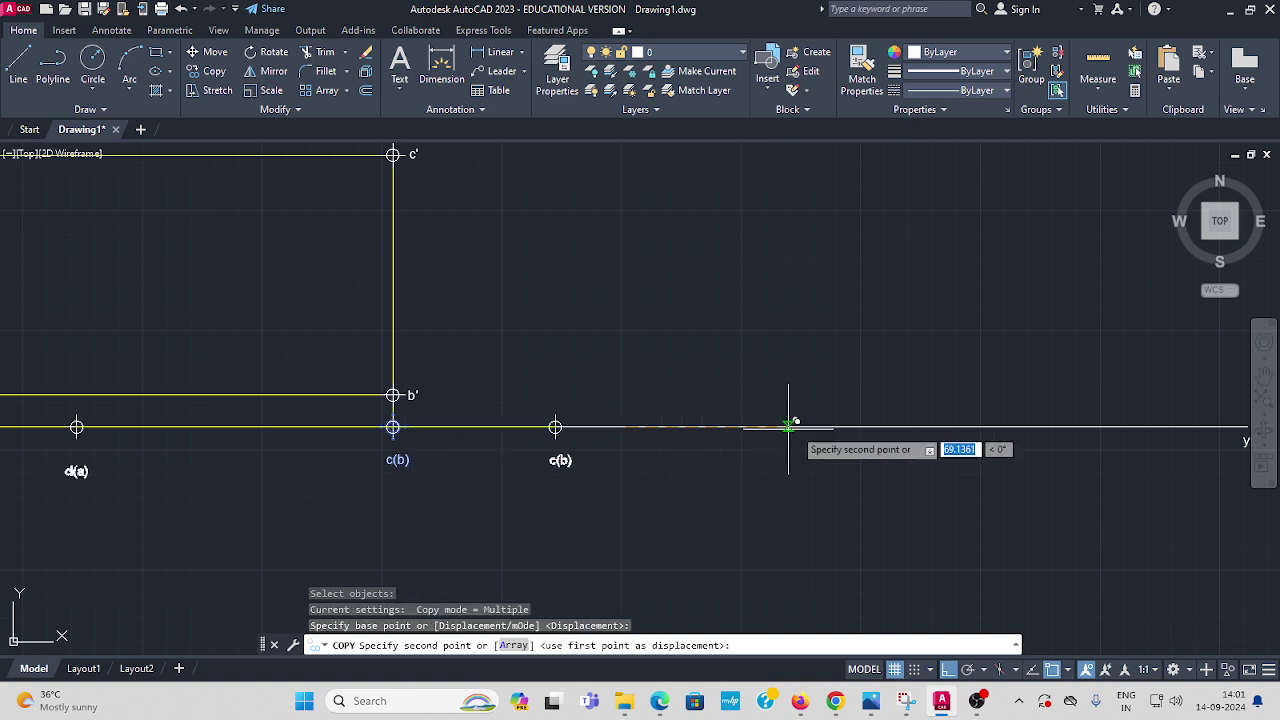
pyautogui.moveTo(1244, 412); pyautogui.dragTo(957, 406, button='middle')
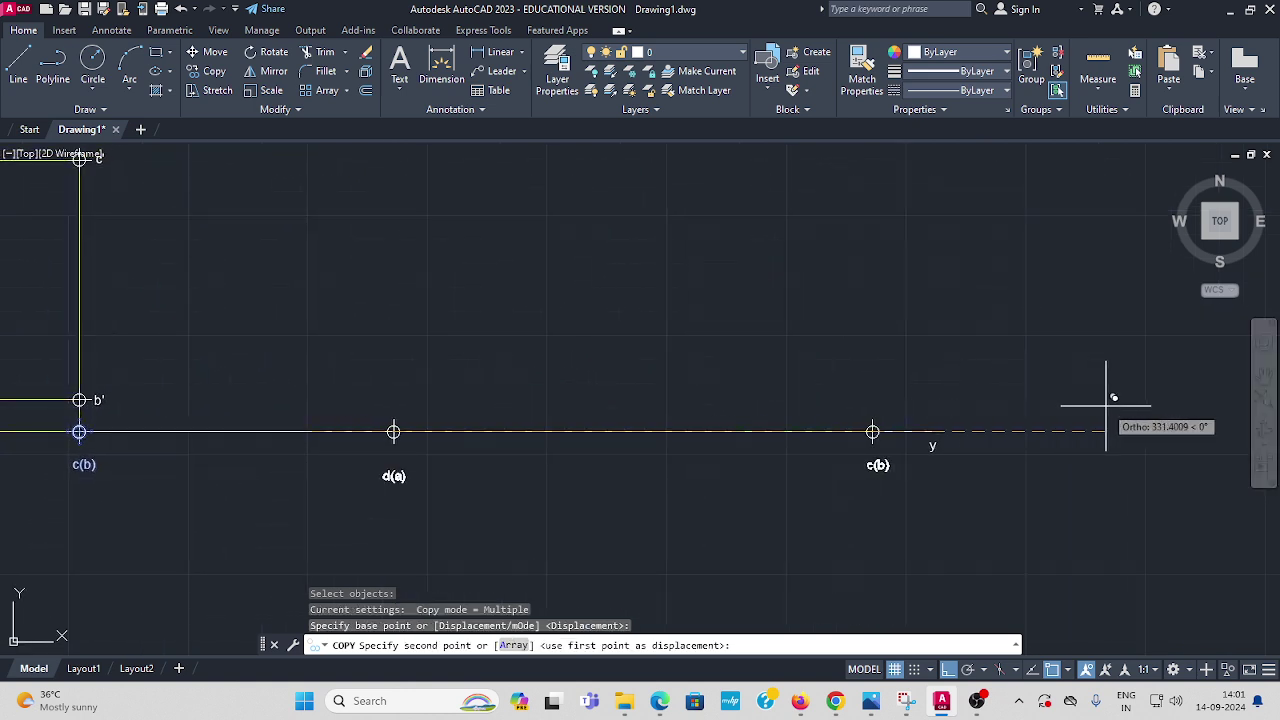
pyautogui.click(1058, 409)
pyautogui.press('Escape')
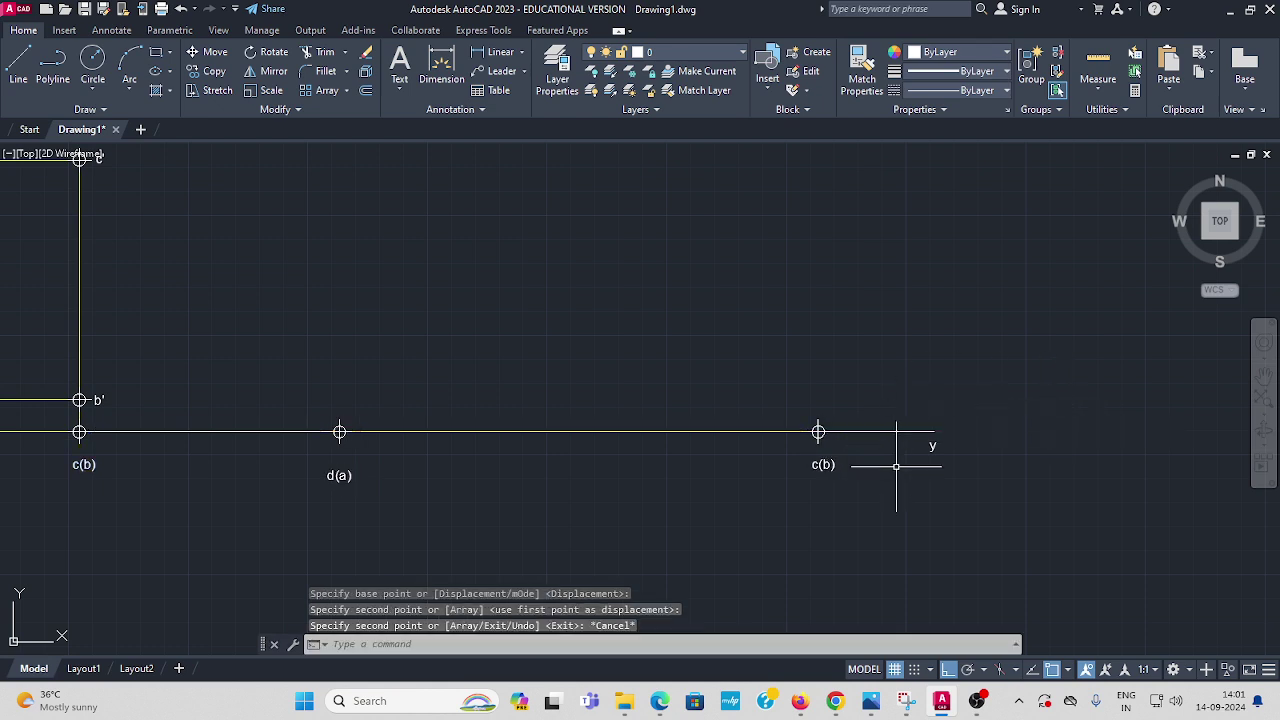
pyautogui.moveTo(900, 466); pyautogui.dragTo(913, 410, button='middle')
pyautogui.scroll(-2, 697, 435)
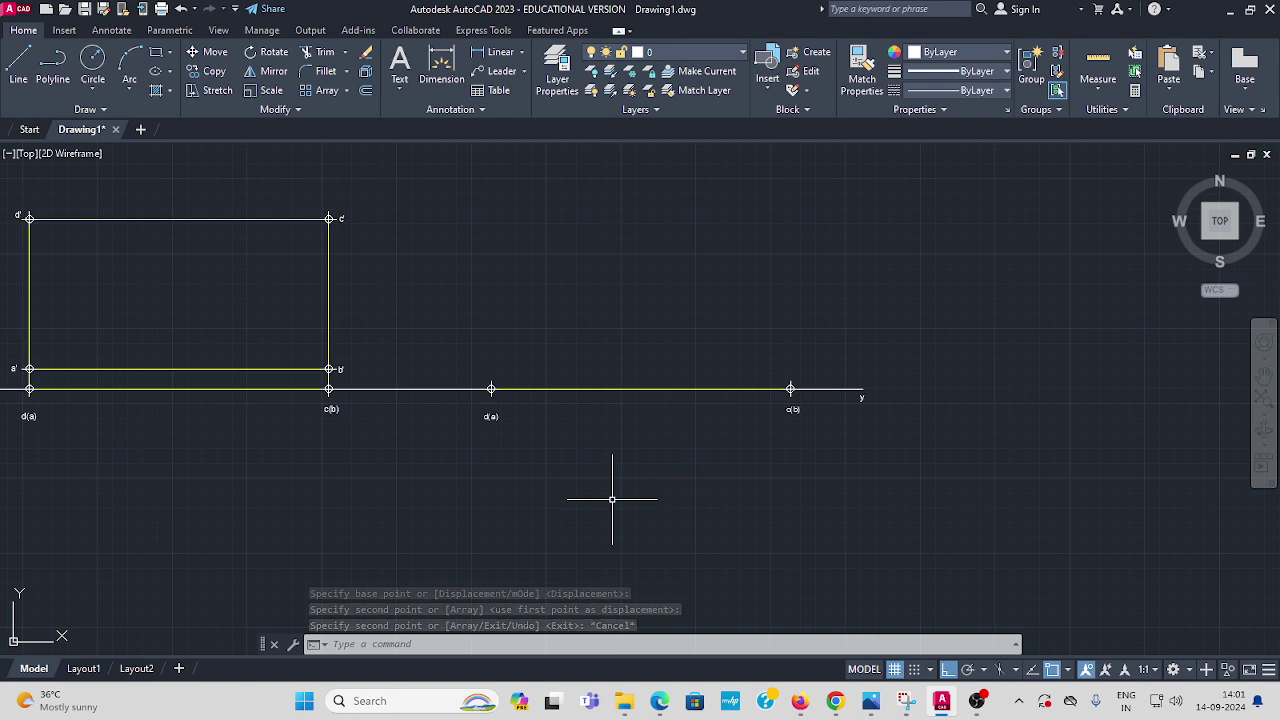
pyautogui.scroll(-1, 550, 378)
pyautogui.scroll(3, 530, 388)
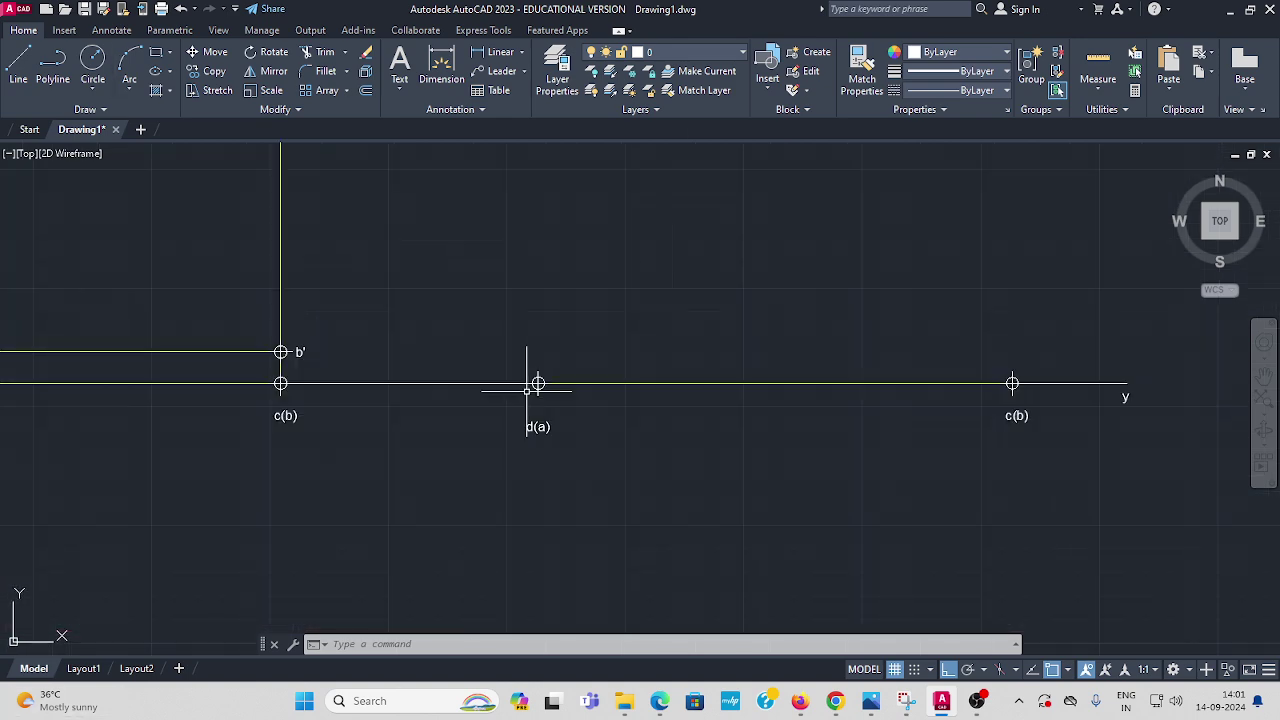
# Step: Zoom in to reread the Q-3 problem, then pan back to the rectangle and c(b), d(a) points
pyautogui.scroll(-3, 200, 297)
pyautogui.moveTo(200, 297); pyautogui.dragTo(614, 328, button='middle')
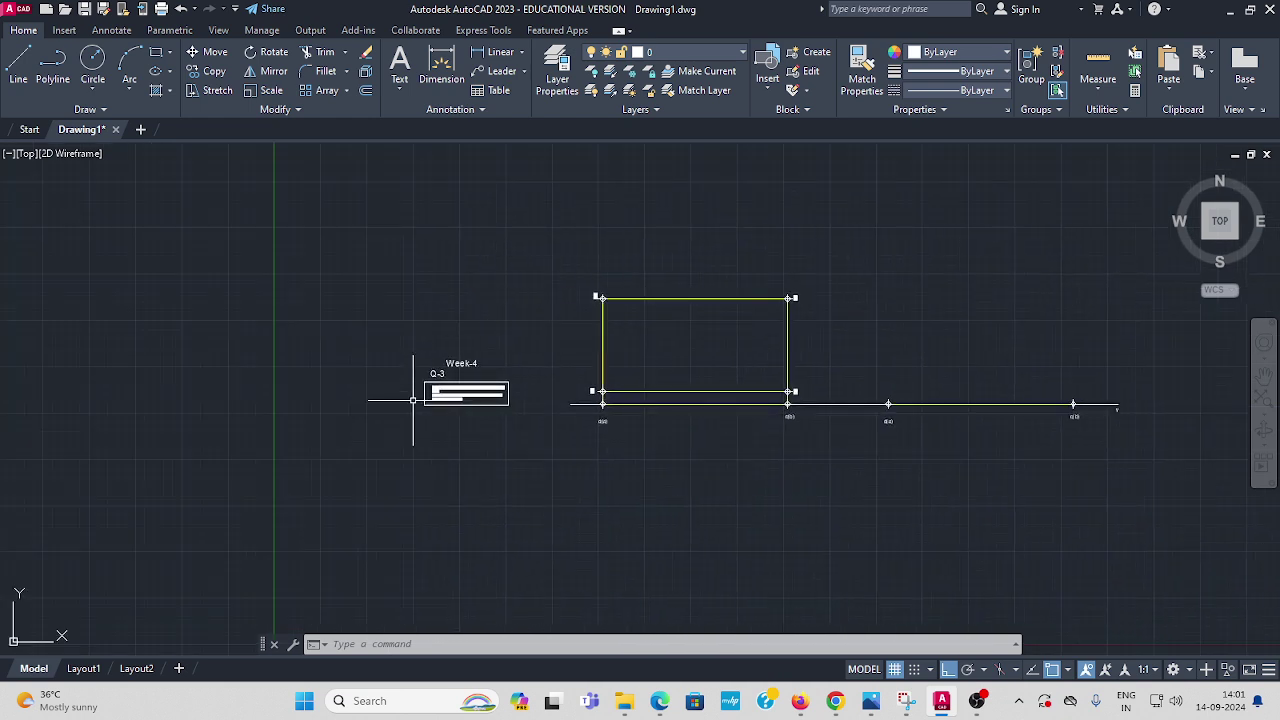
pyautogui.scroll(4, 526, 426)
pyautogui.moveTo(526, 426); pyautogui.dragTo(423, 409, button='middle')
pyautogui.scroll(2, 384, 384)
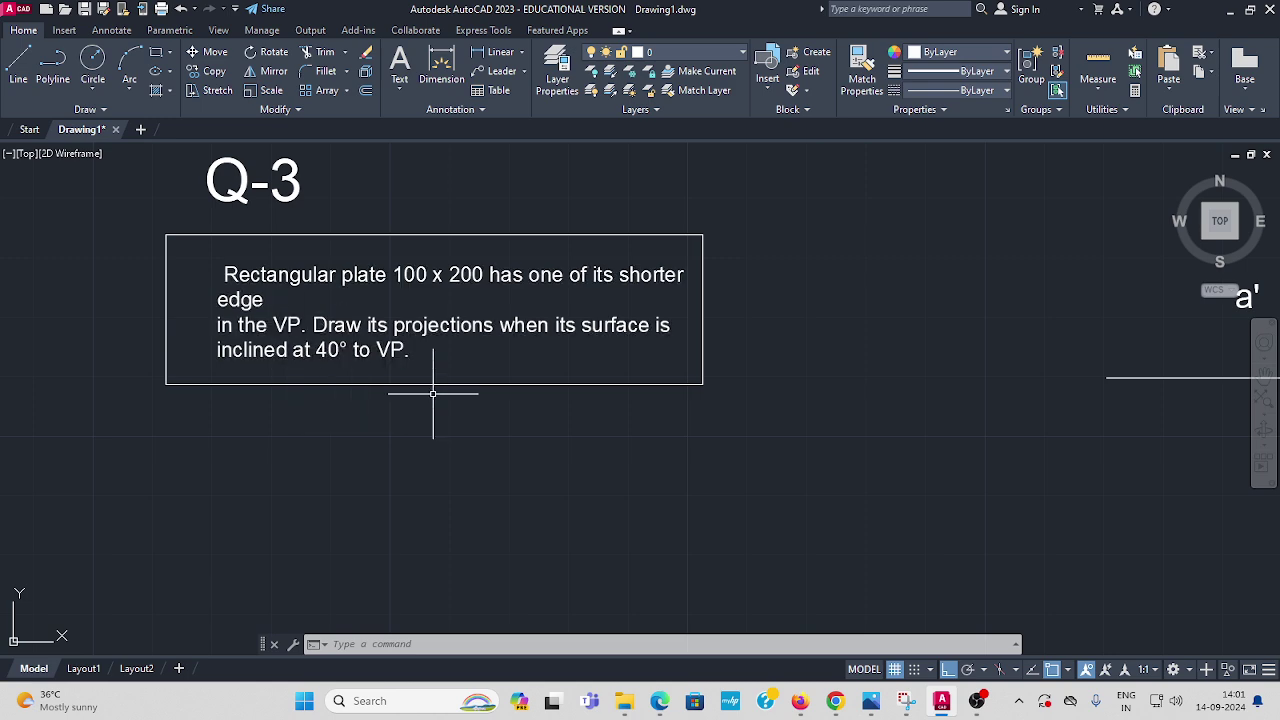
pyautogui.scroll(-2, 966, 391)
pyautogui.moveTo(1135, 418)
pyautogui.mouseDown(button='middle')
pyautogui.moveTo(846, 400)
pyautogui.moveTo(186, 412)
pyautogui.mouseUp(button='middle')
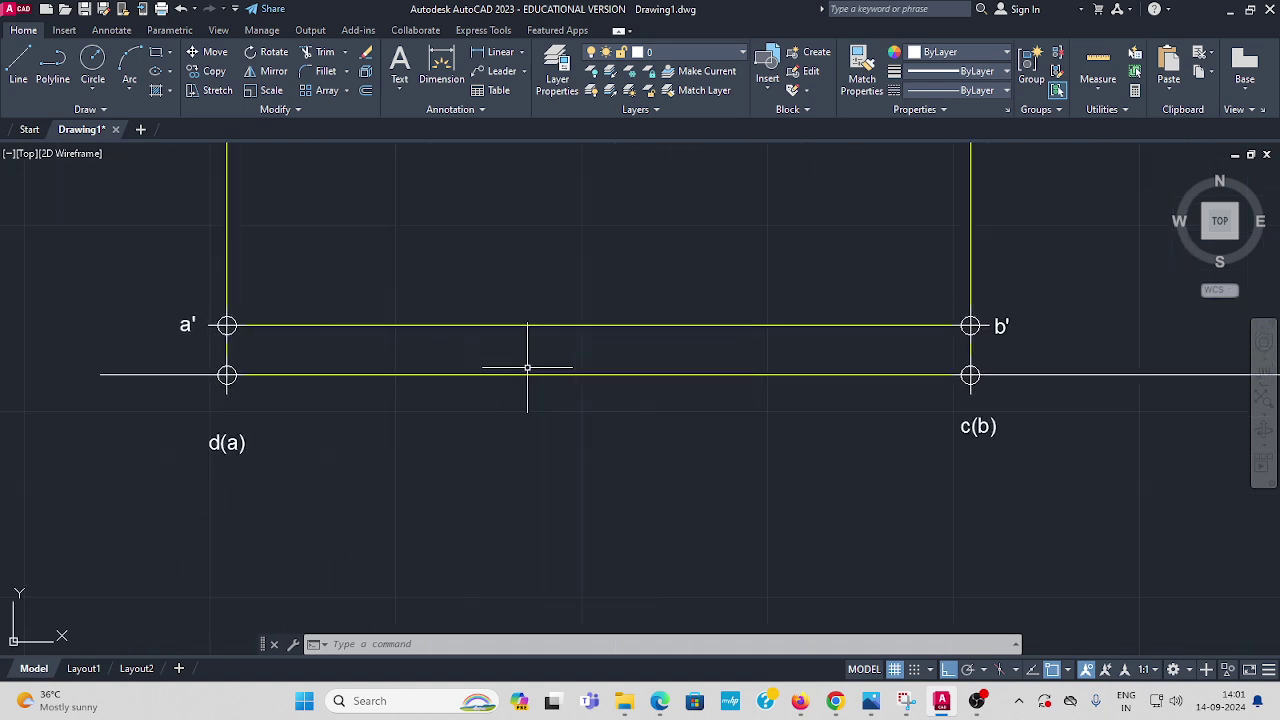
pyautogui.scroll(-4, 817, 400)
pyautogui.moveTo(980, 394); pyautogui.dragTo(453, 358, button='middle')
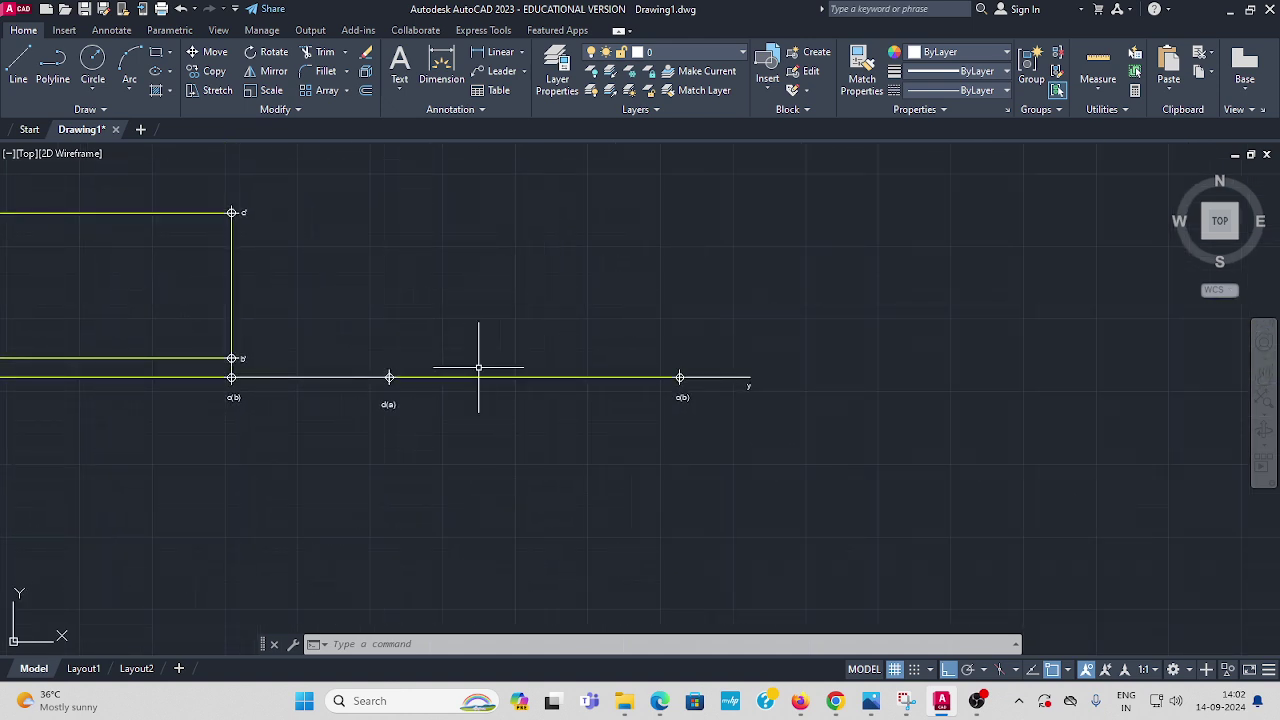
# Step: Rotate the copied d(a)–c(b) edge and its points −40° about d(a), below xy
pyautogui.click(270, 57)
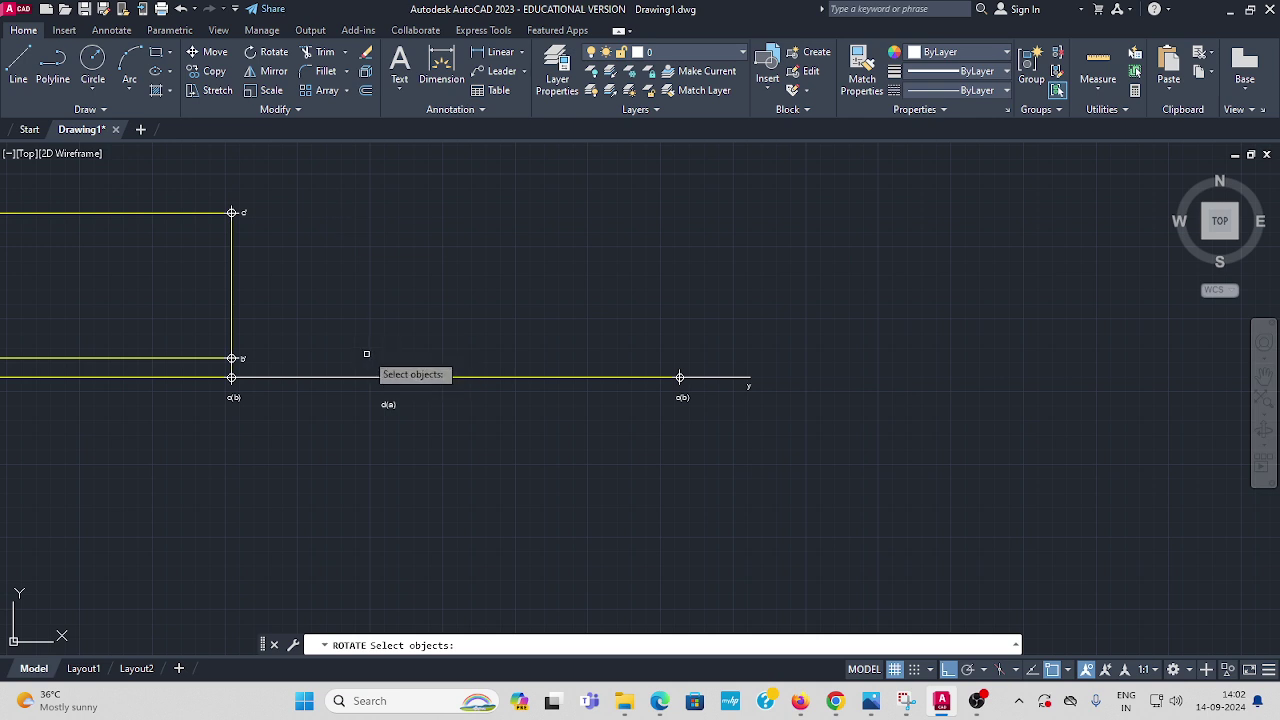
pyautogui.click(358, 342)
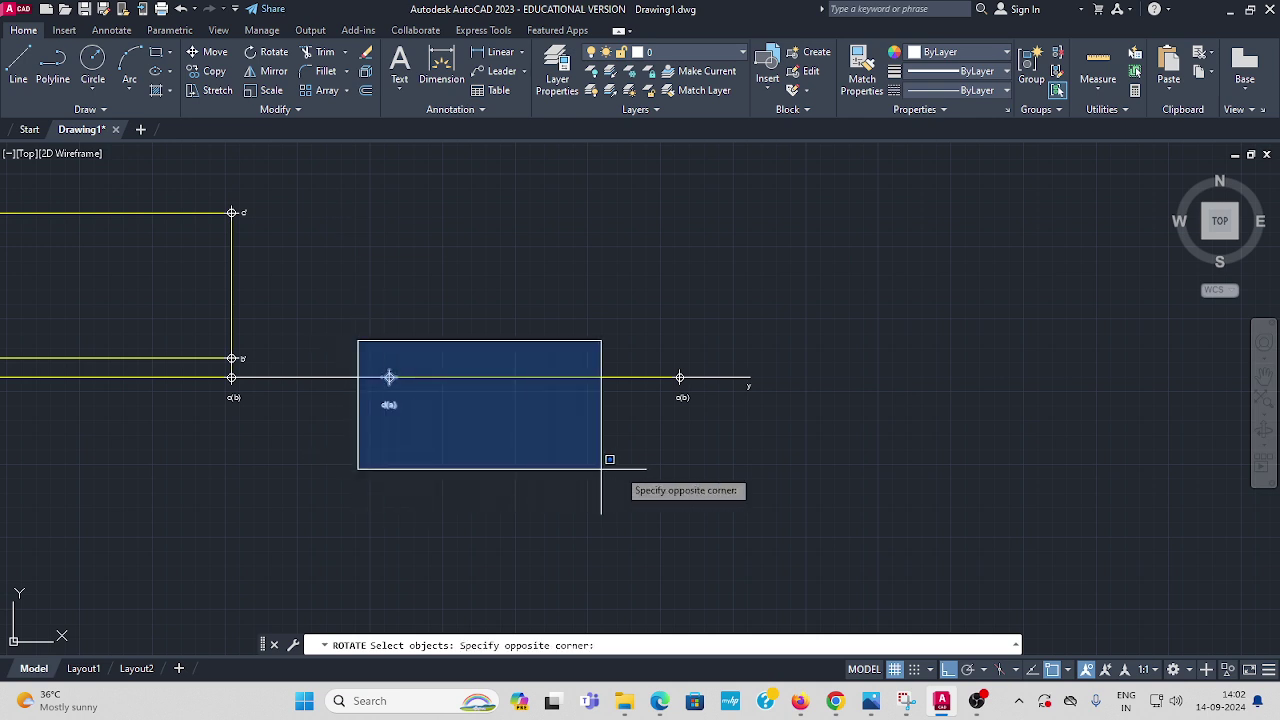
pyautogui.click(732, 467)
pyautogui.press('Return')
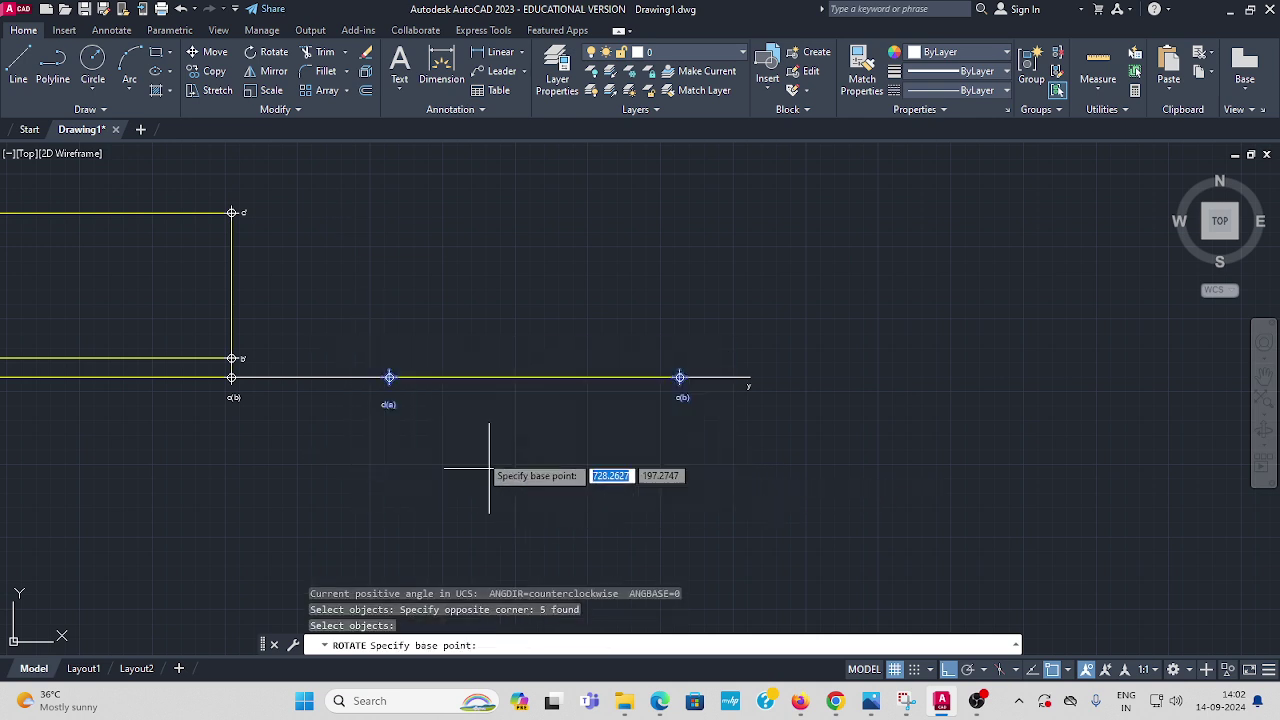
pyautogui.click(389, 377)
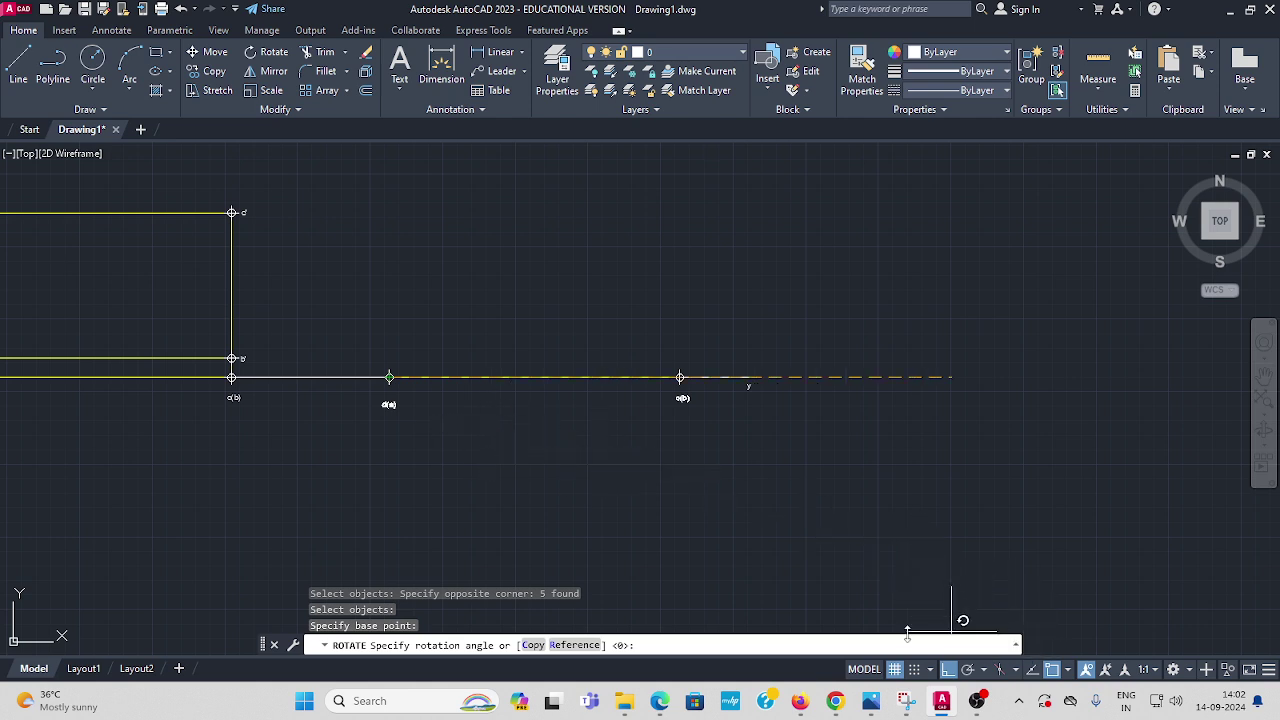
pyautogui.click(946, 672)
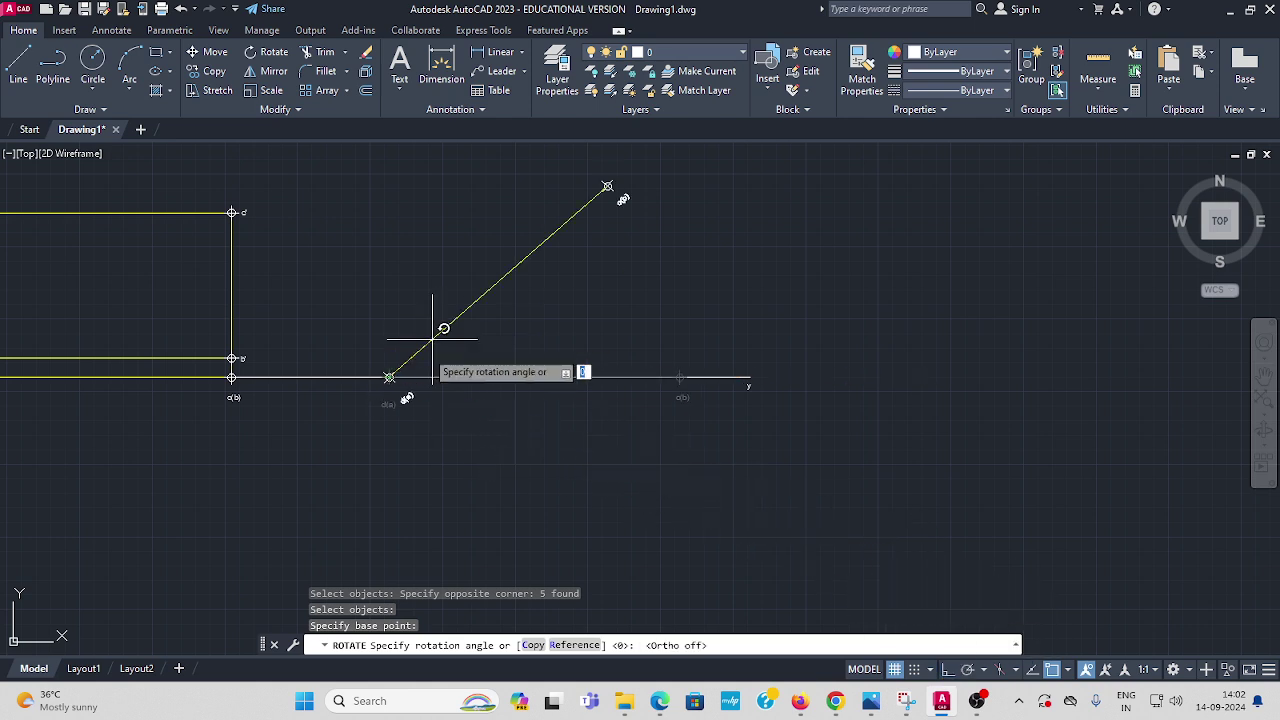
pyautogui.moveTo(486, 469); pyautogui.dragTo(526, 386, button='middle')
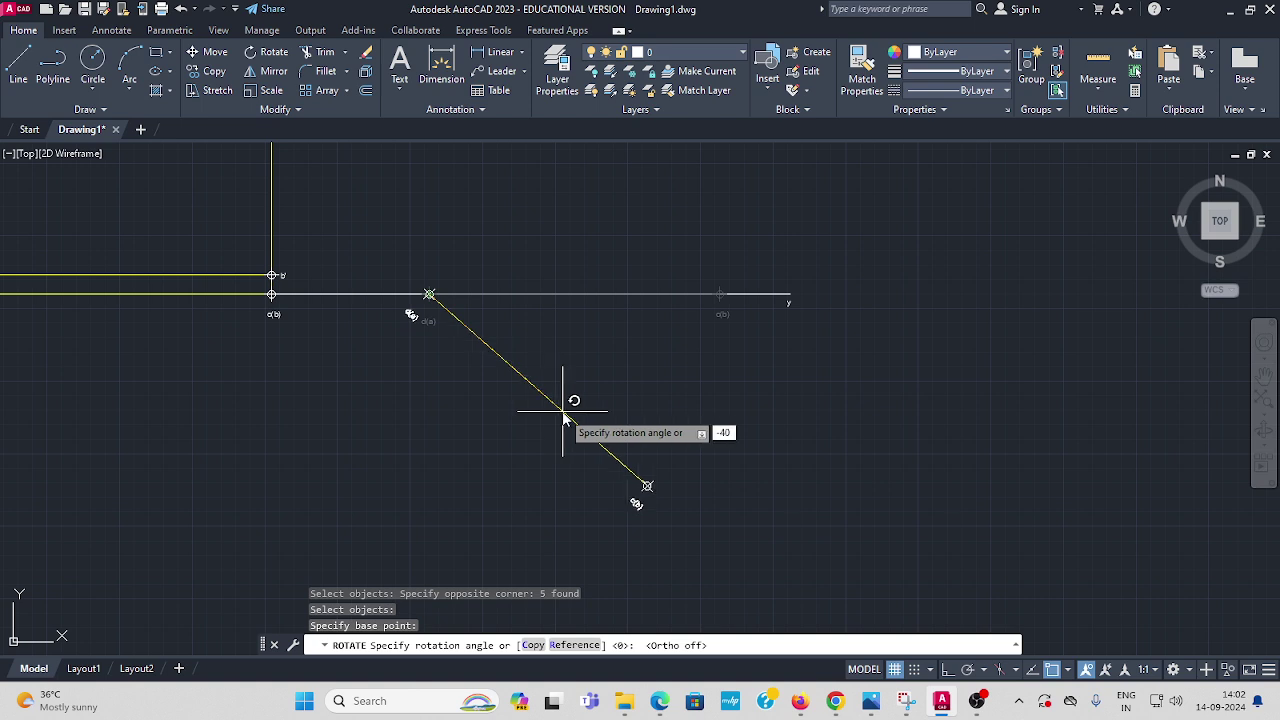
pyautogui.press('Escape')
pyautogui.scroll(-3, 629, 371)
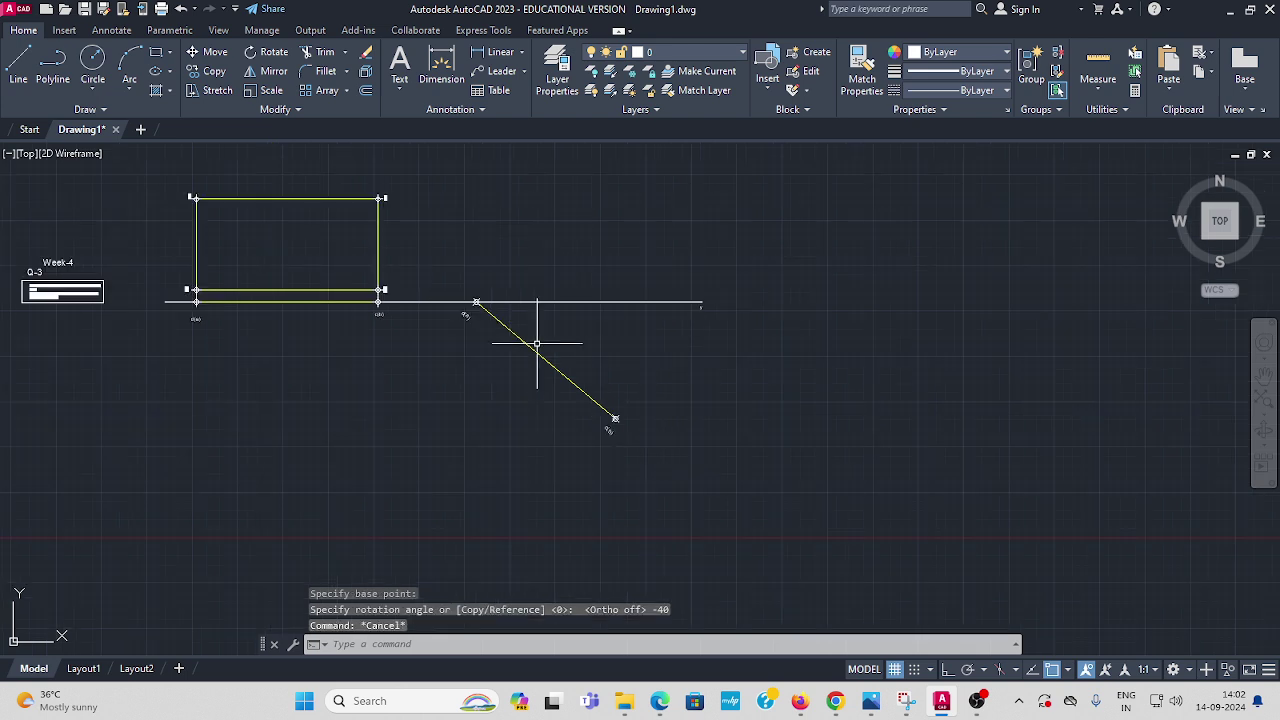
pyautogui.scroll(2, 468, 387)
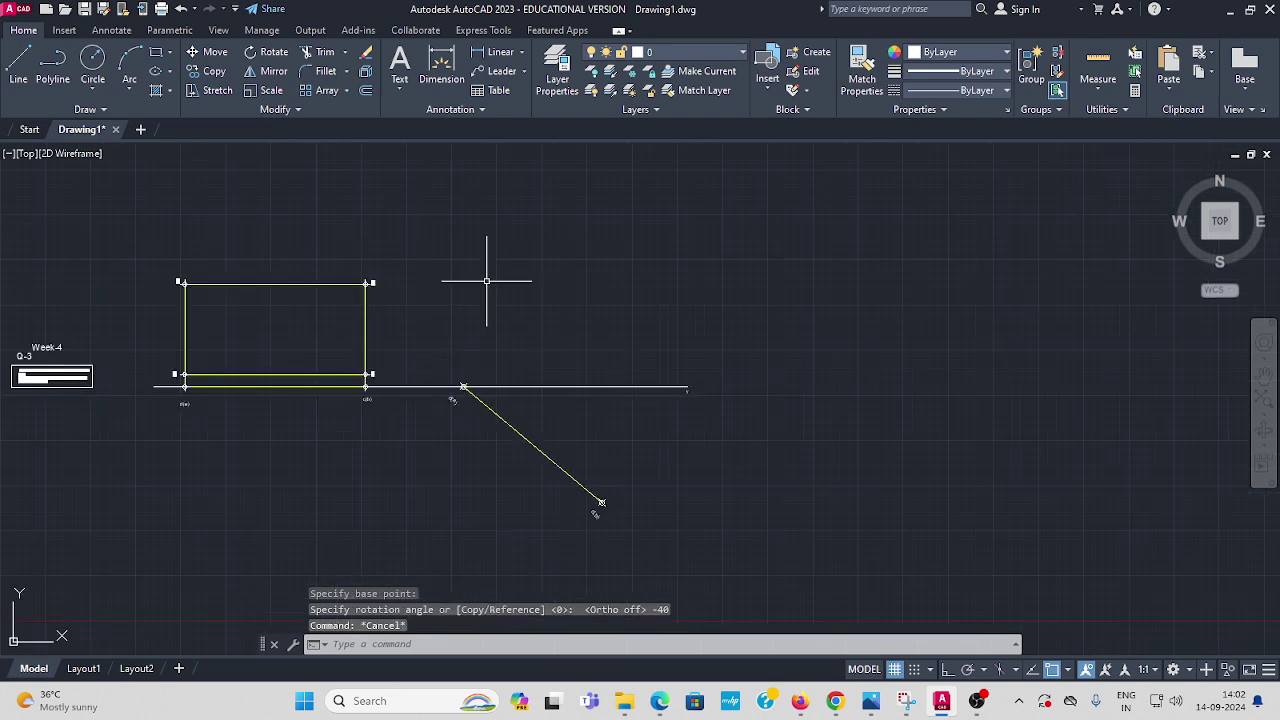
# Step: With Ortho on, draw vertical projectors from d(a) and c(b) of the inclined edge past xy
pyautogui.click(18, 66)
pyautogui.click(463, 386)
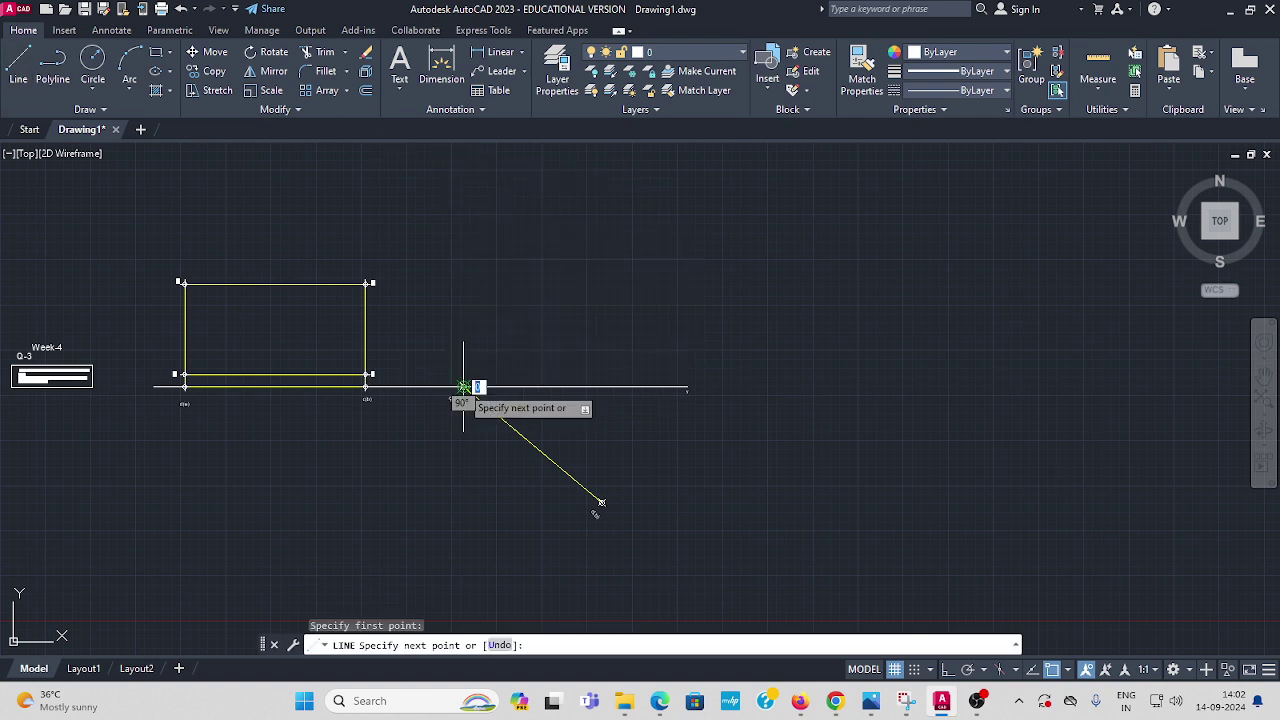
pyautogui.press('F8')
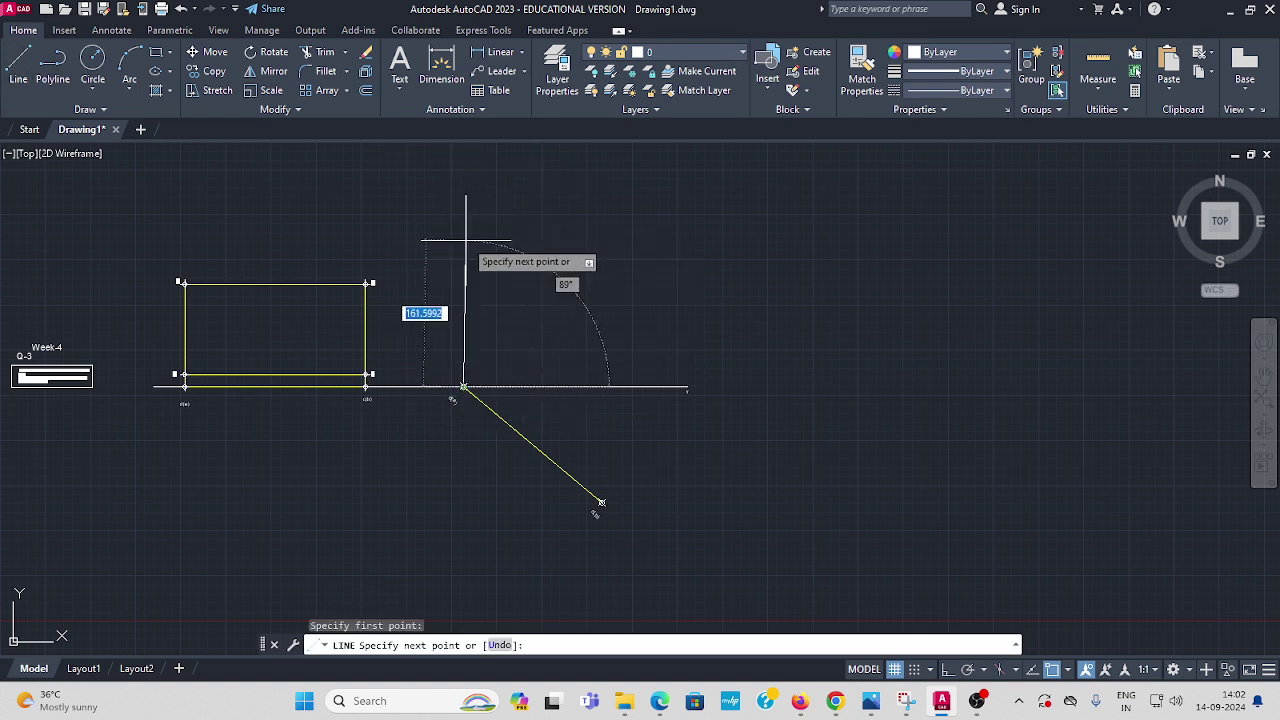
pyautogui.click(463, 230)
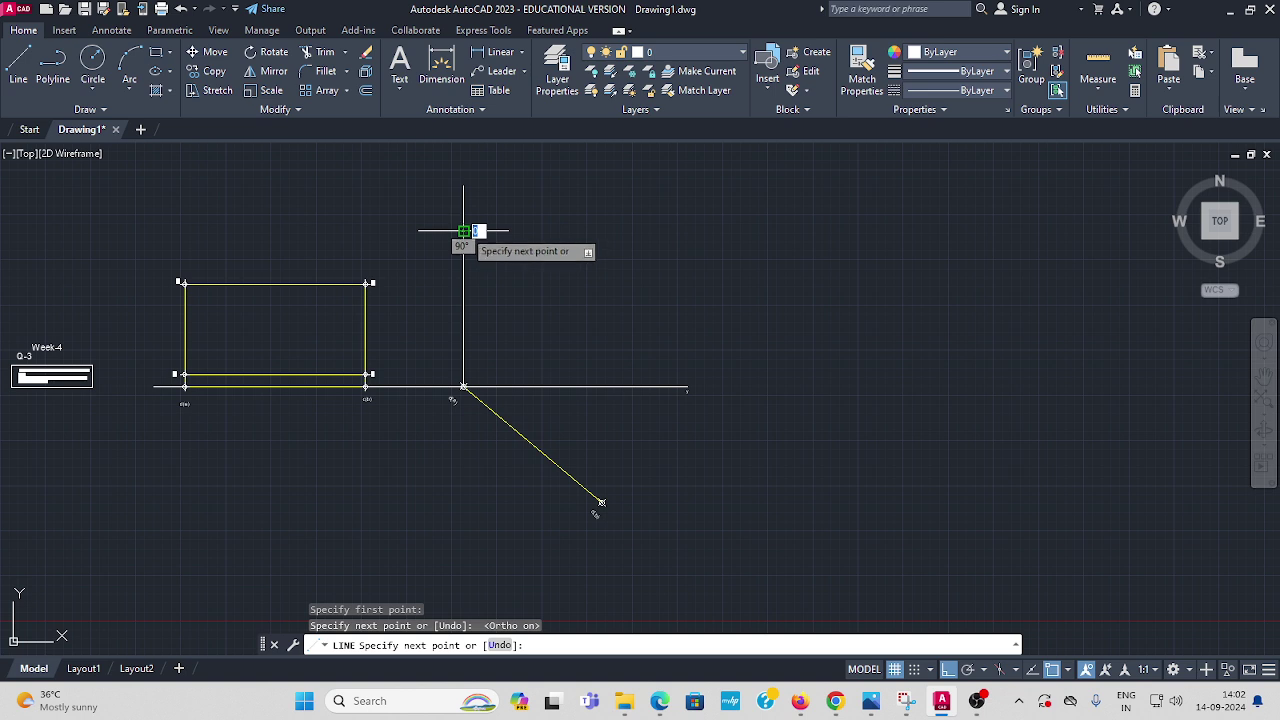
pyautogui.press('Return')
pyautogui.press('Return')
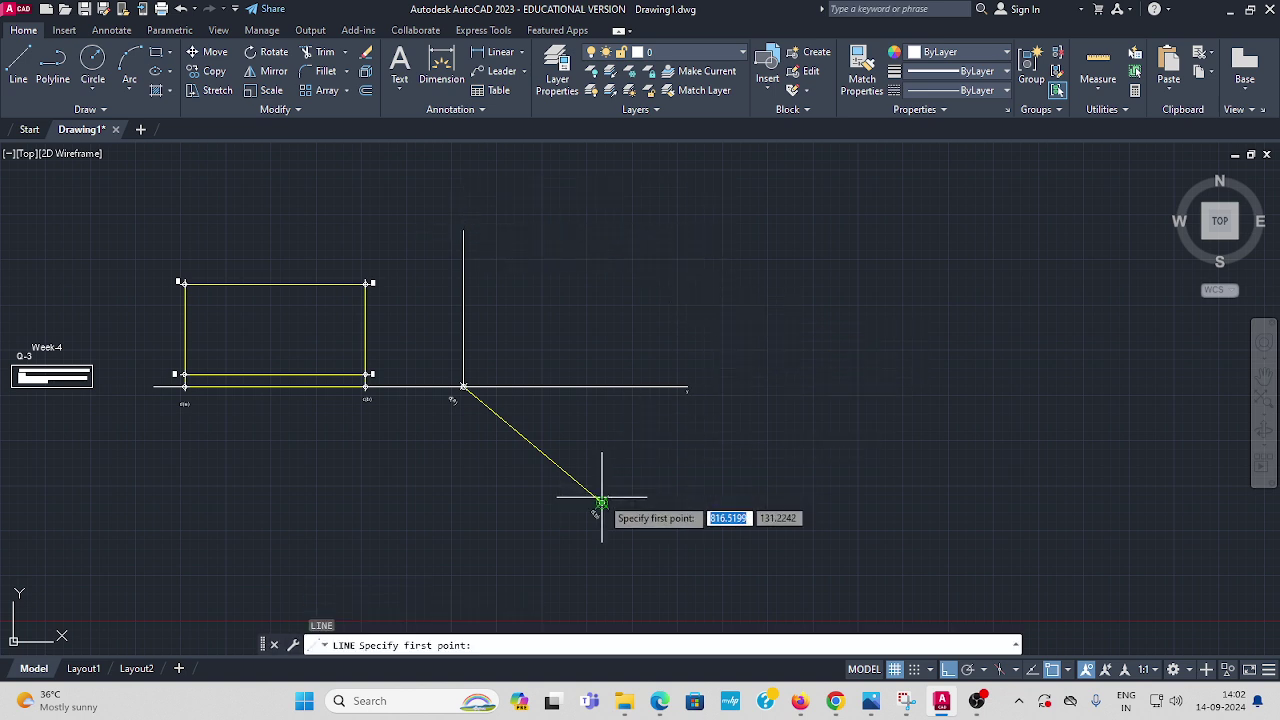
pyautogui.click(584, 211)
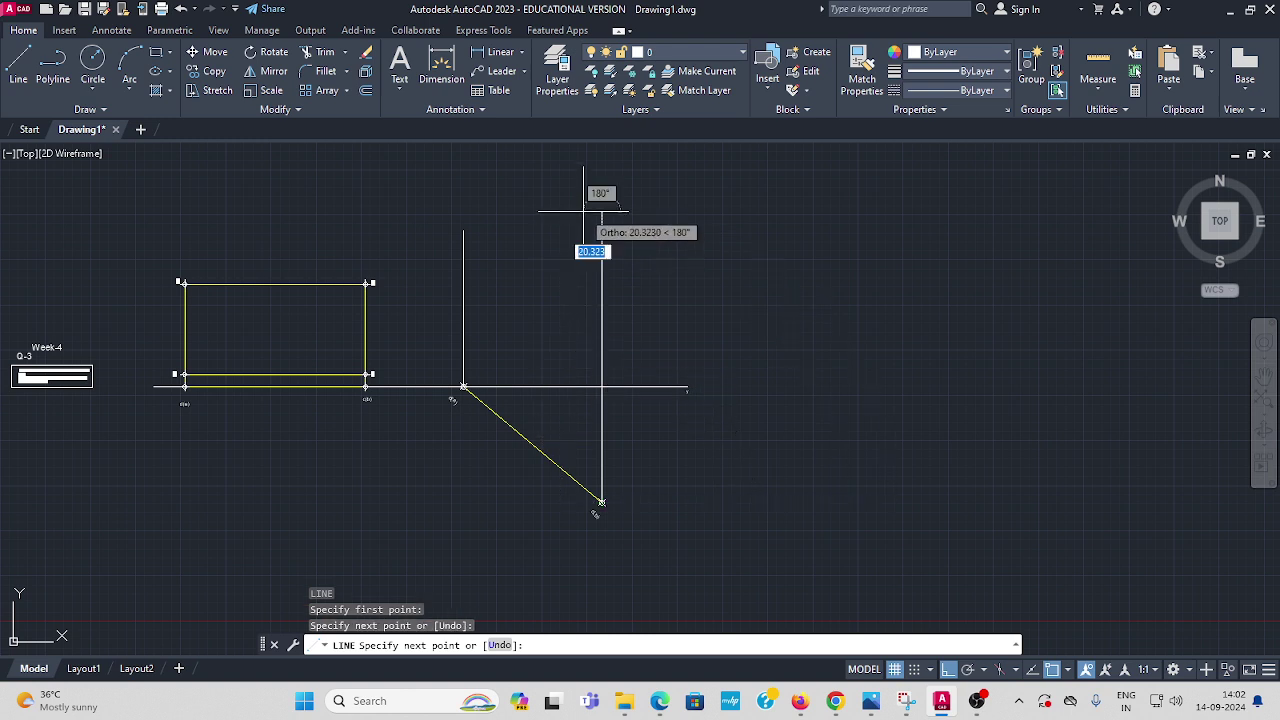
pyautogui.press('Return')
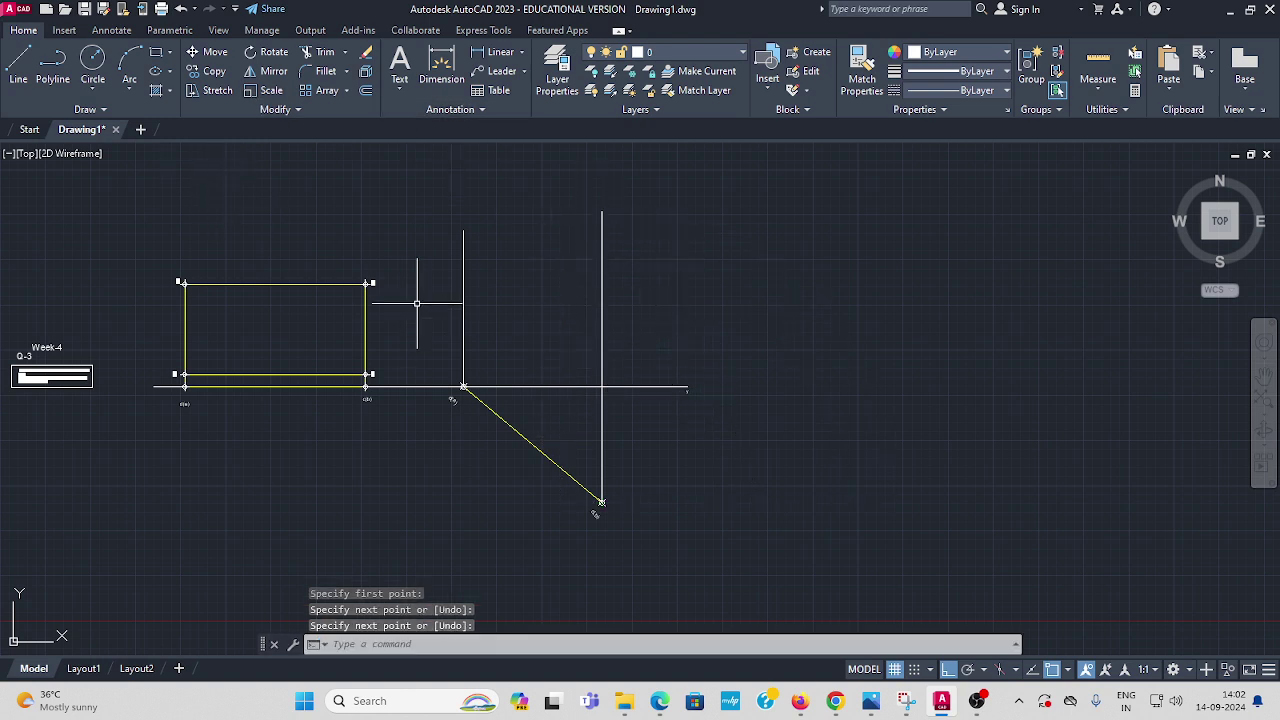
pyautogui.moveTo(413, 294); pyautogui.dragTo(397, 296, button='middle')
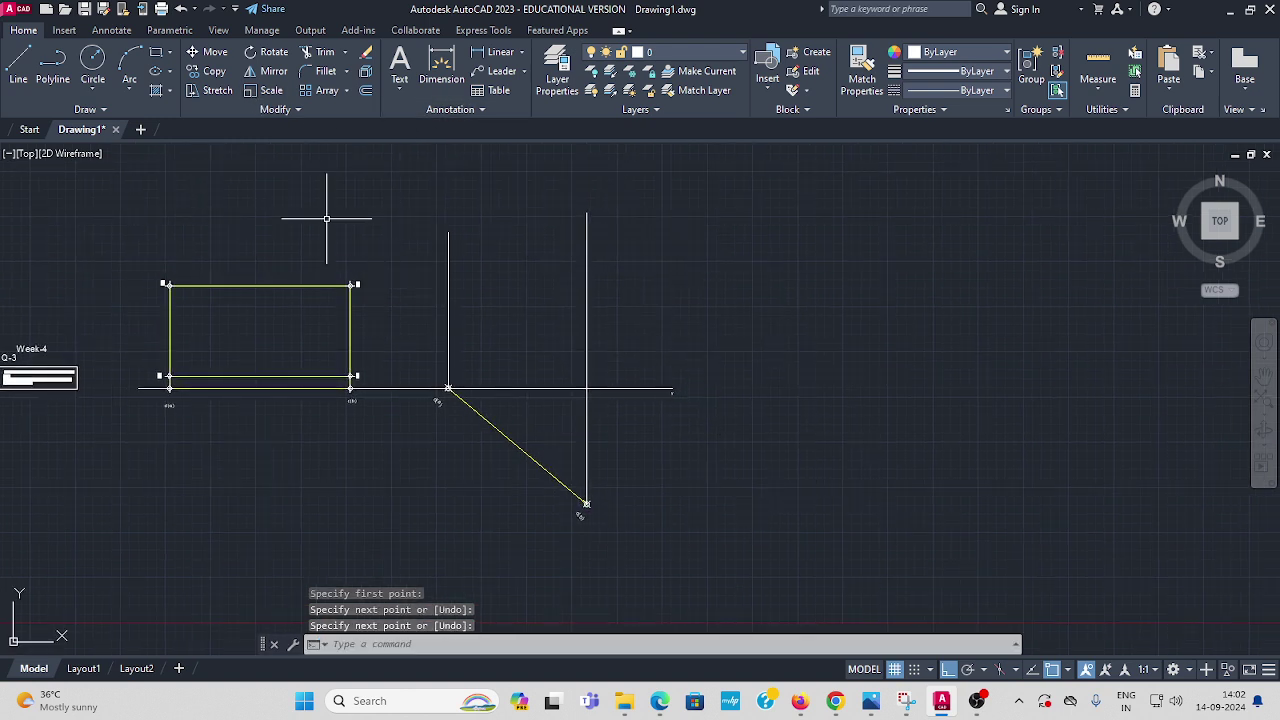
# Step: Draw a horizontal projector from corner c′ across to the far vertical projector
pyautogui.click(18, 62)
pyautogui.scroll(5, 360, 305)
pyautogui.scroll(-2, 350, 205)
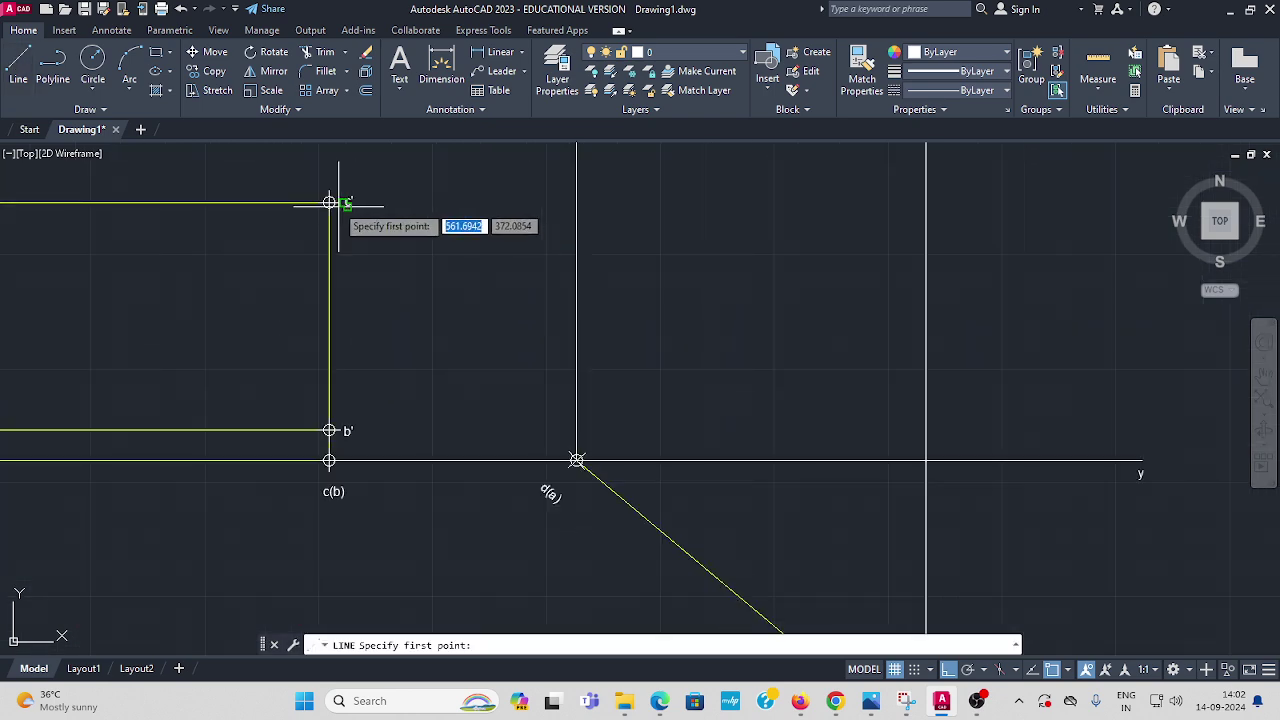
pyautogui.moveTo(337, 203); pyautogui.dragTo(354, 283, button='middle')
pyautogui.scroll(-3, 290, 265)
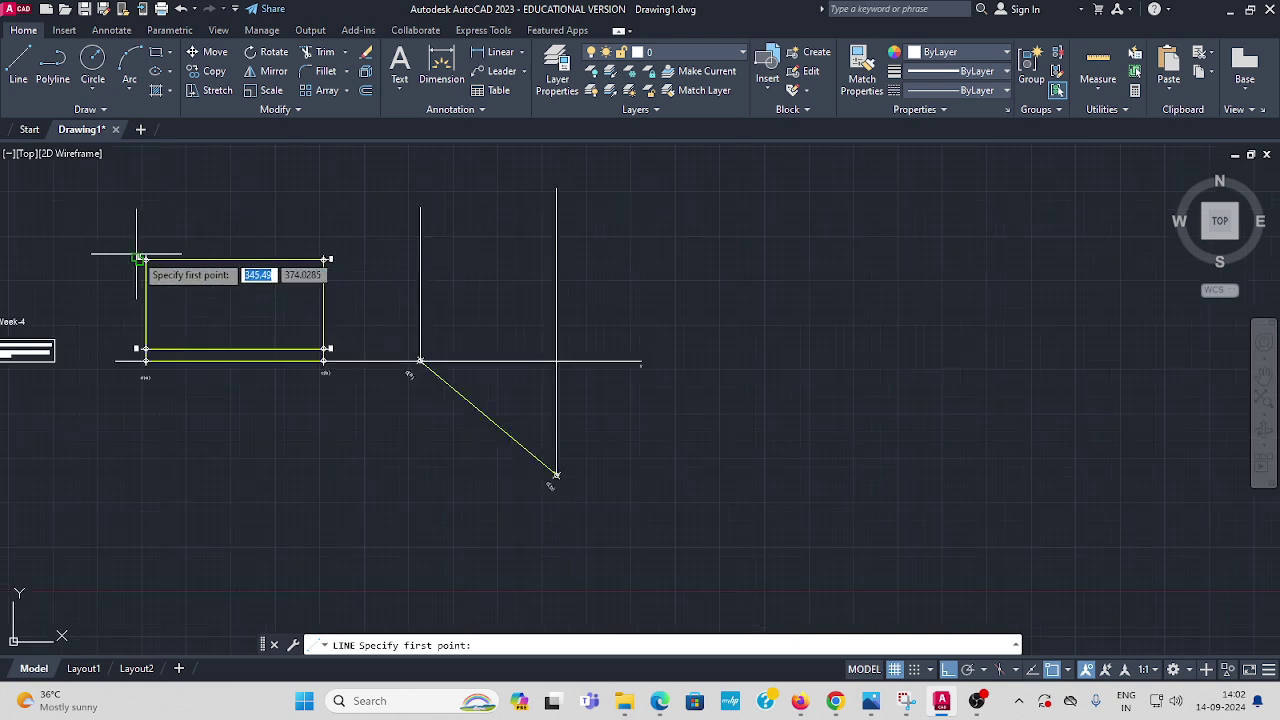
pyautogui.scroll(4, 137, 257)
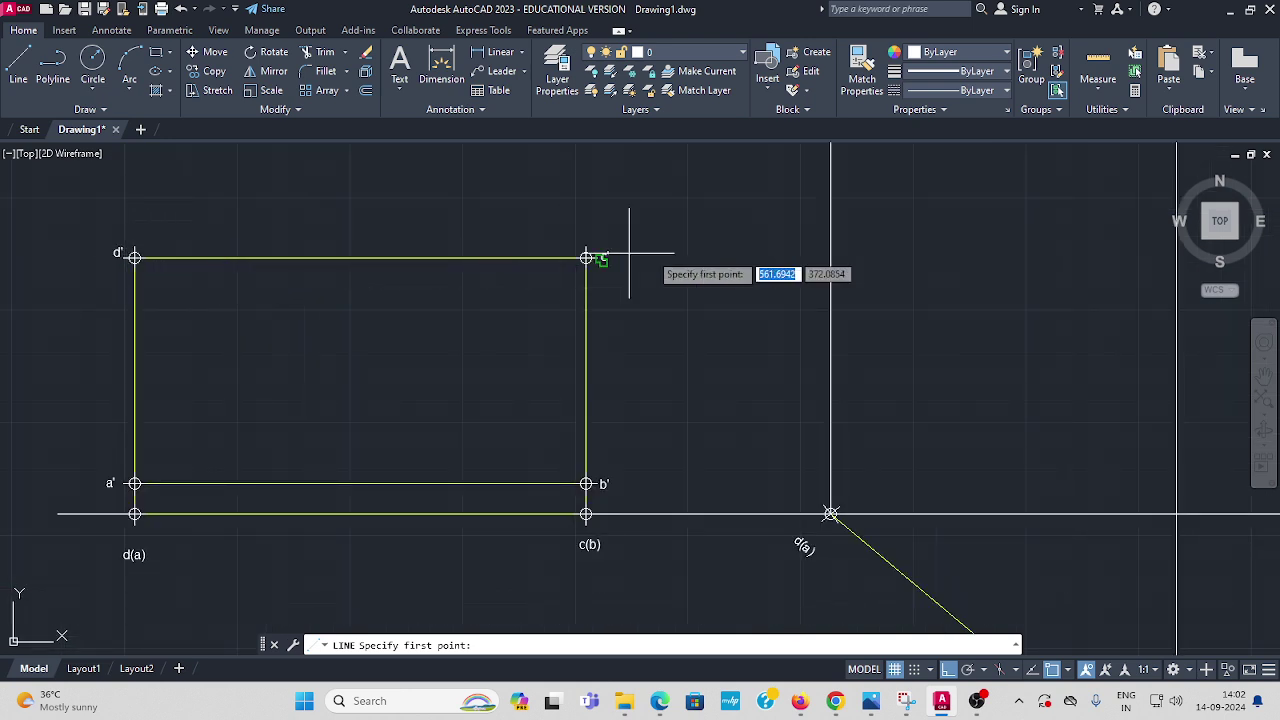
pyautogui.moveTo(986, 271); pyautogui.dragTo(640, 289, button='middle')
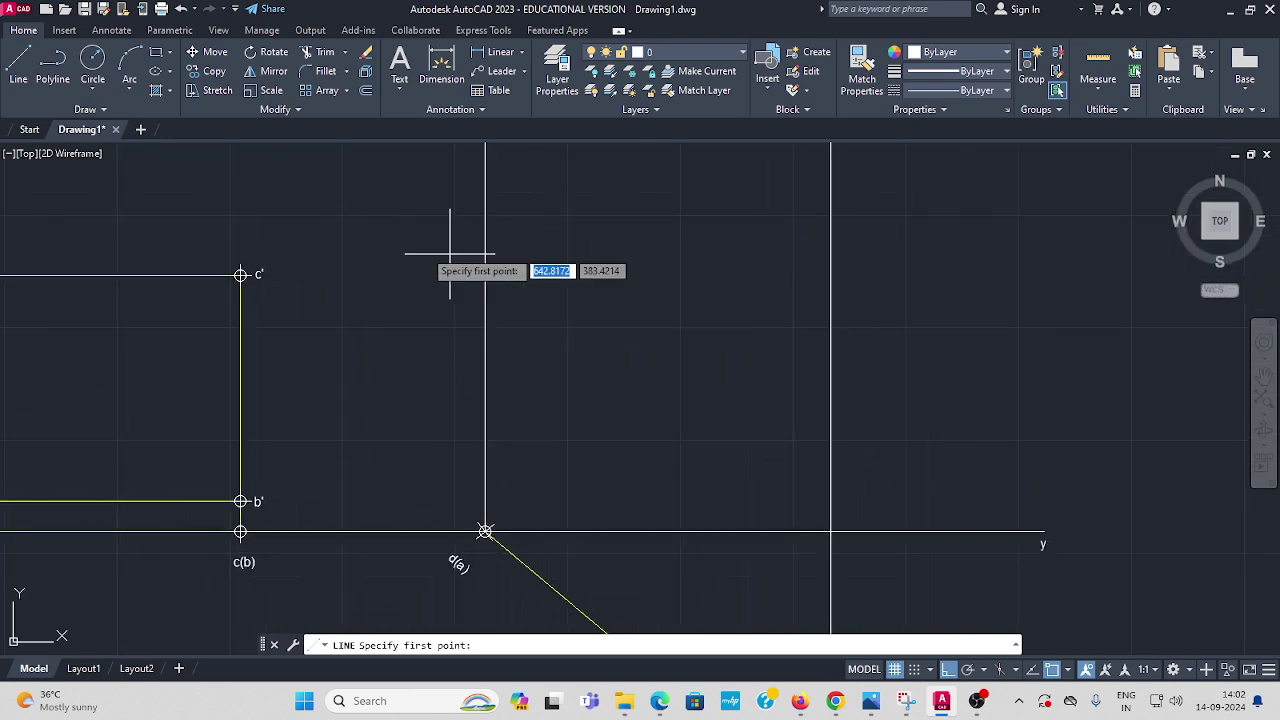
pyautogui.click(240, 275)
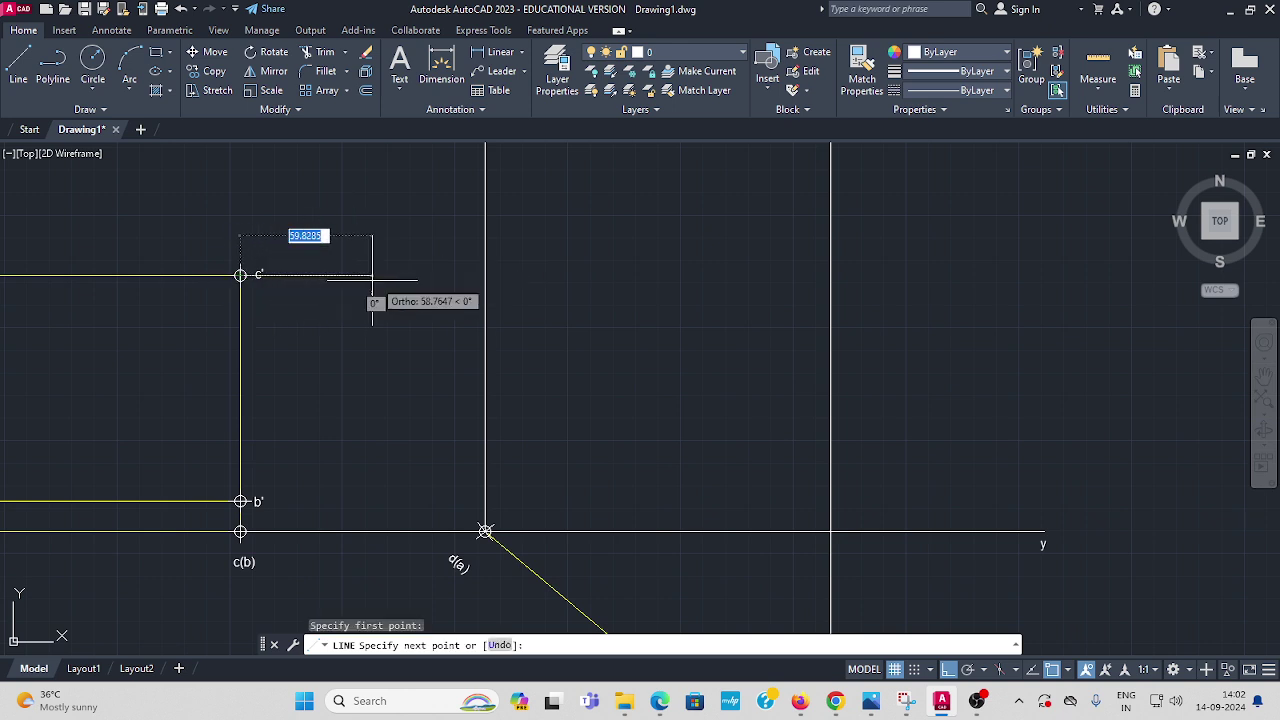
pyautogui.click(485, 277)
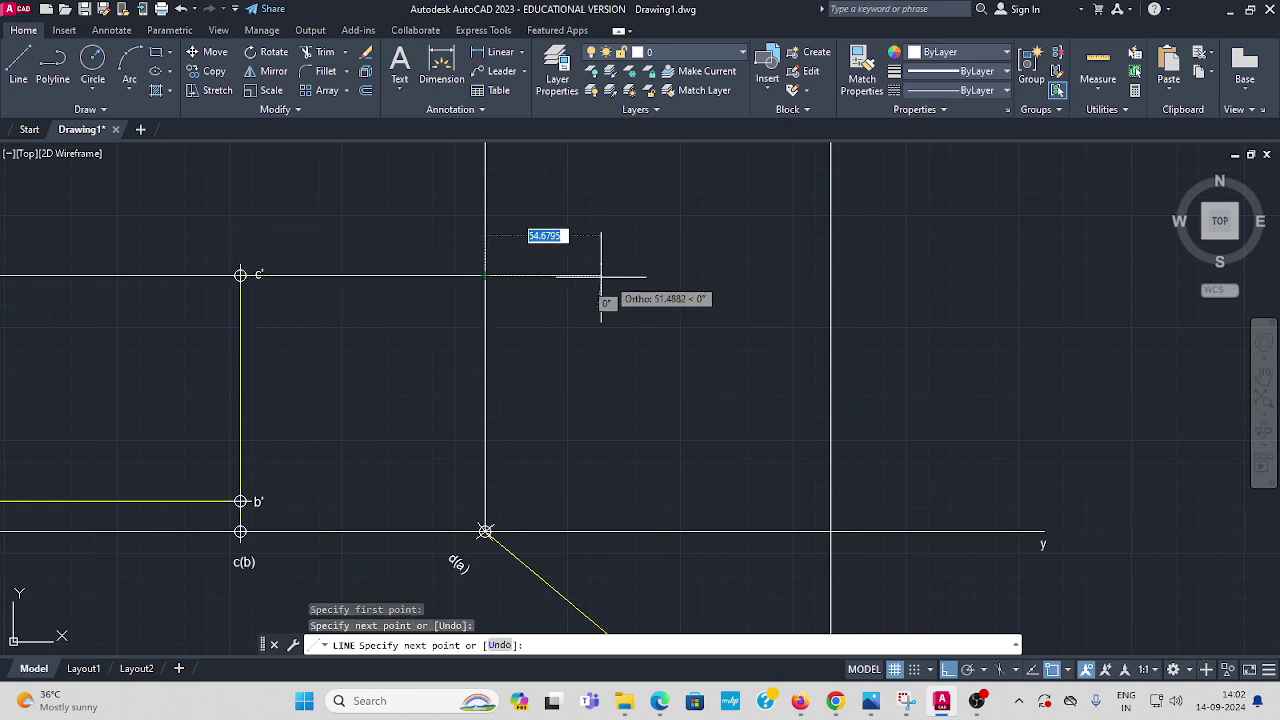
pyautogui.click(830, 276)
pyautogui.press('Return')
pyautogui.press('Return')
# Step: Draw a horizontal projector from corner b′ across to the far vertical projector
pyautogui.scroll(-2, 560, 330)
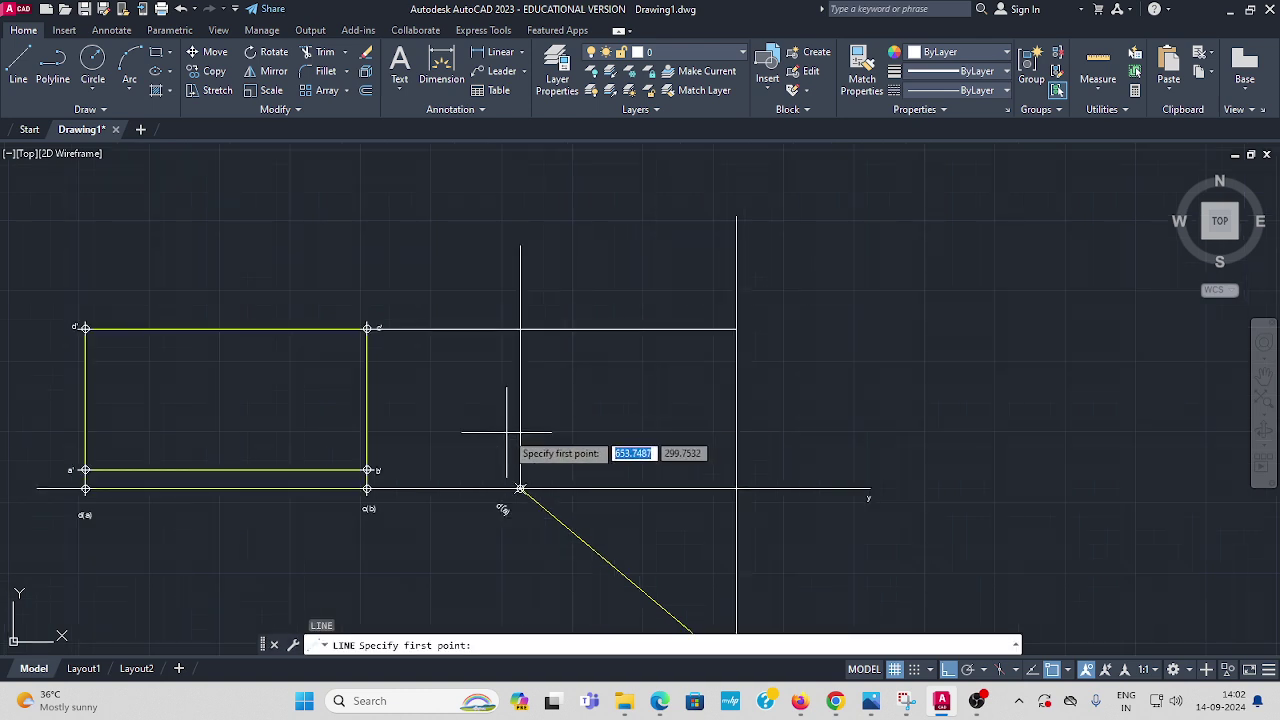
pyautogui.scroll(4, 117, 410)
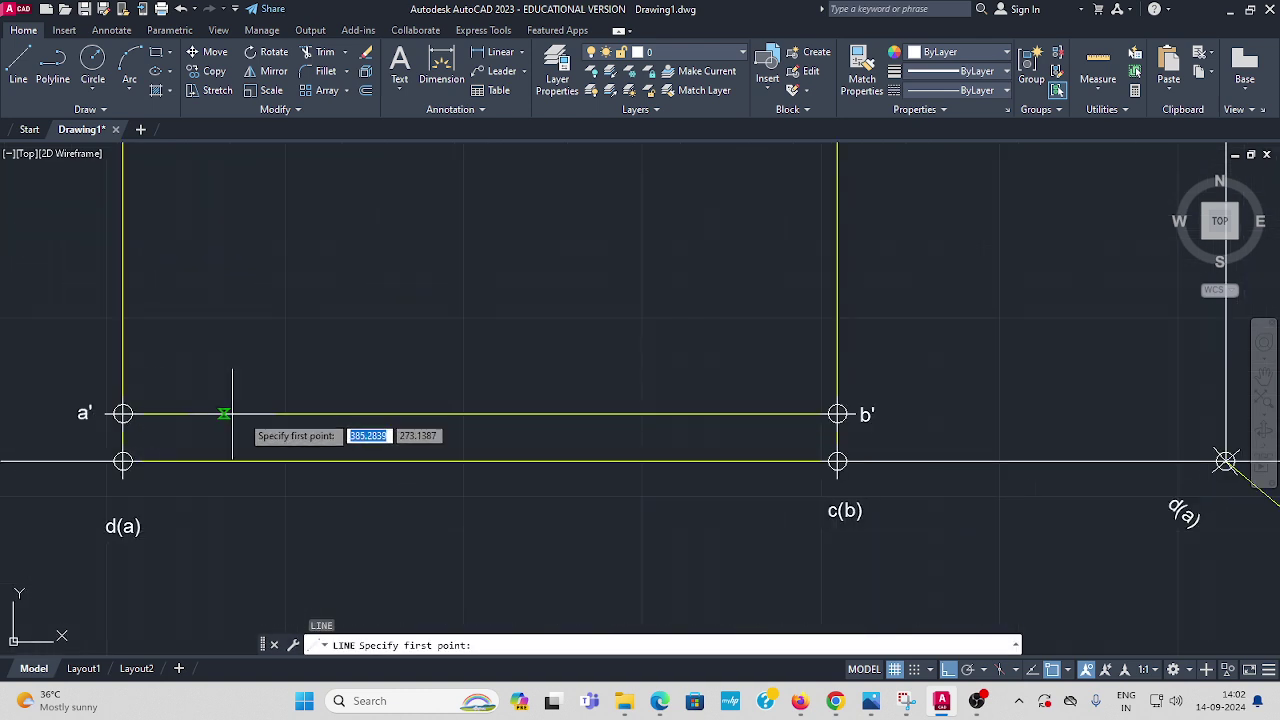
pyautogui.moveTo(901, 411); pyautogui.dragTo(516, 405, button='middle')
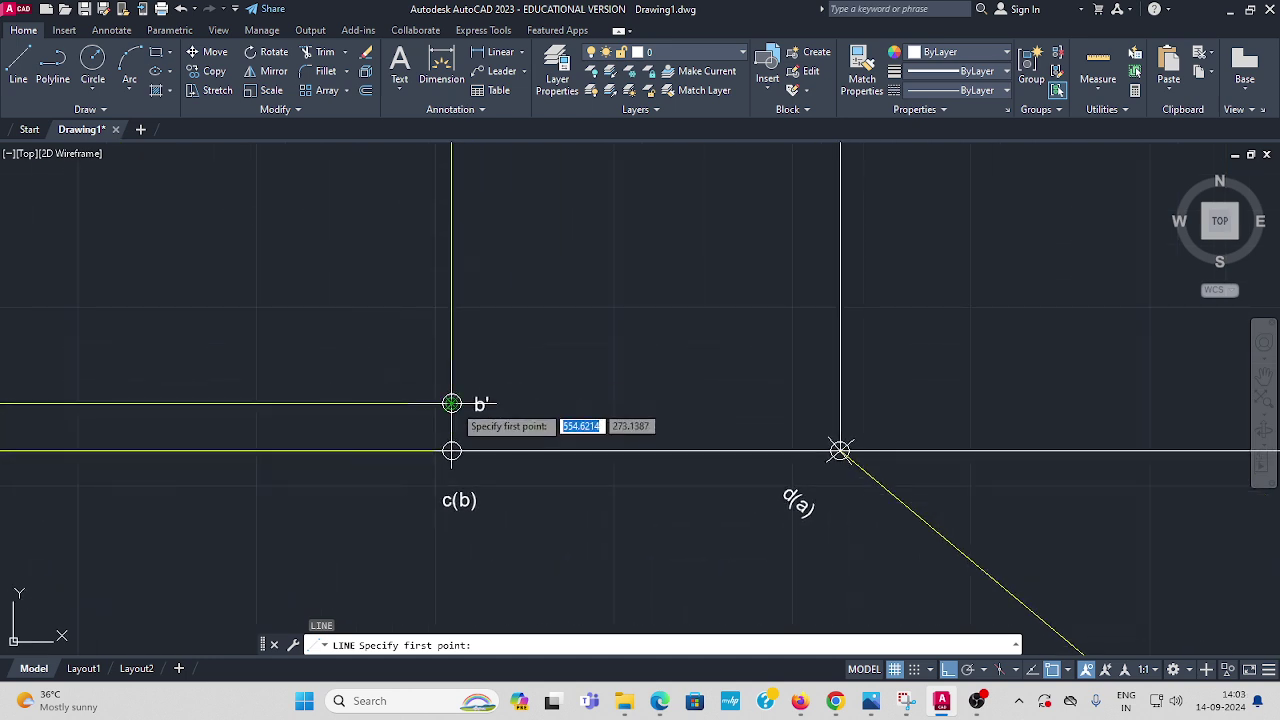
pyautogui.click(451, 403)
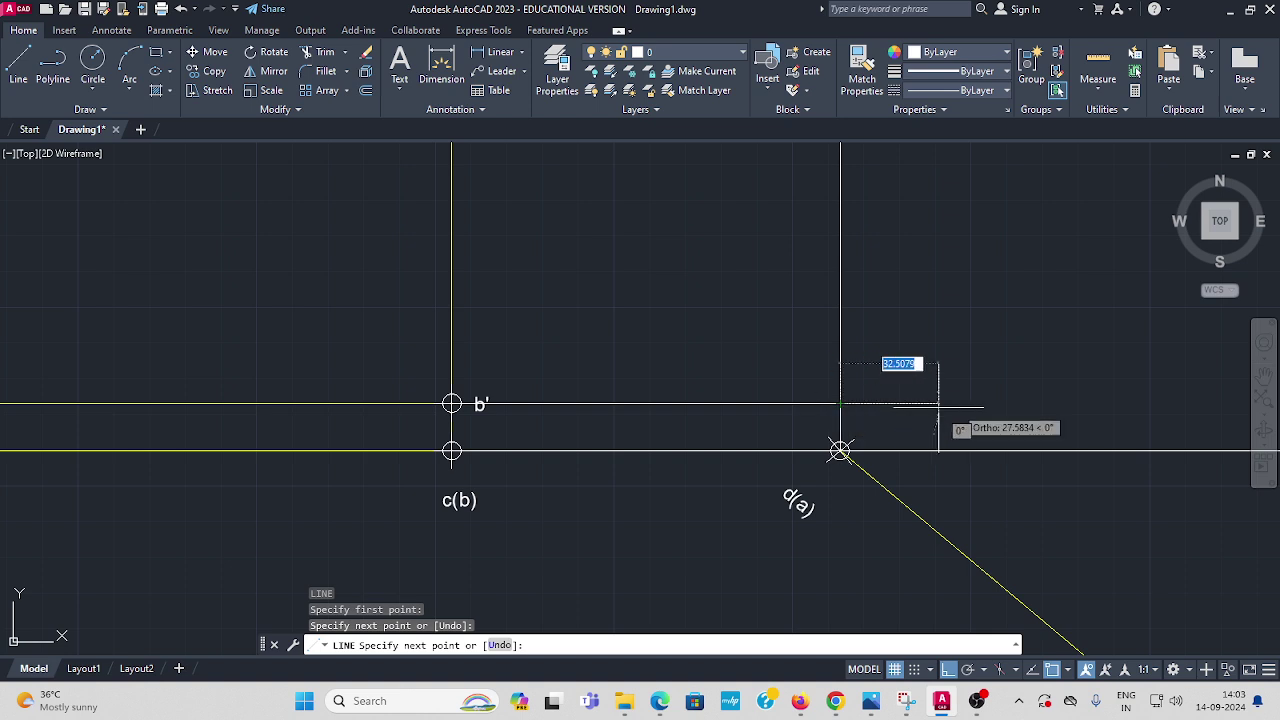
pyautogui.moveTo(1017, 394); pyautogui.dragTo(656, 406, button='middle')
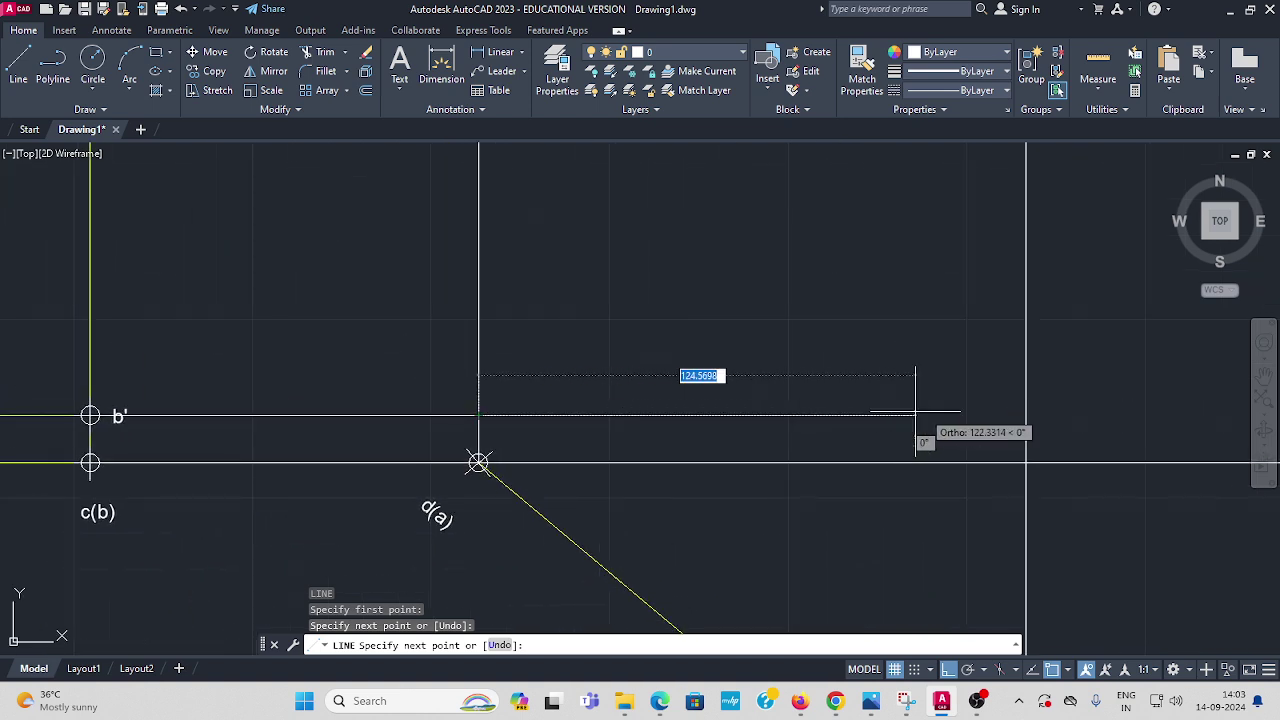
pyautogui.click(1026, 415)
pyautogui.press('Escape')
pyautogui.scroll(-4, 640, 318)
pyautogui.moveTo(634, 320); pyautogui.dragTo(469, 322, button='middle')
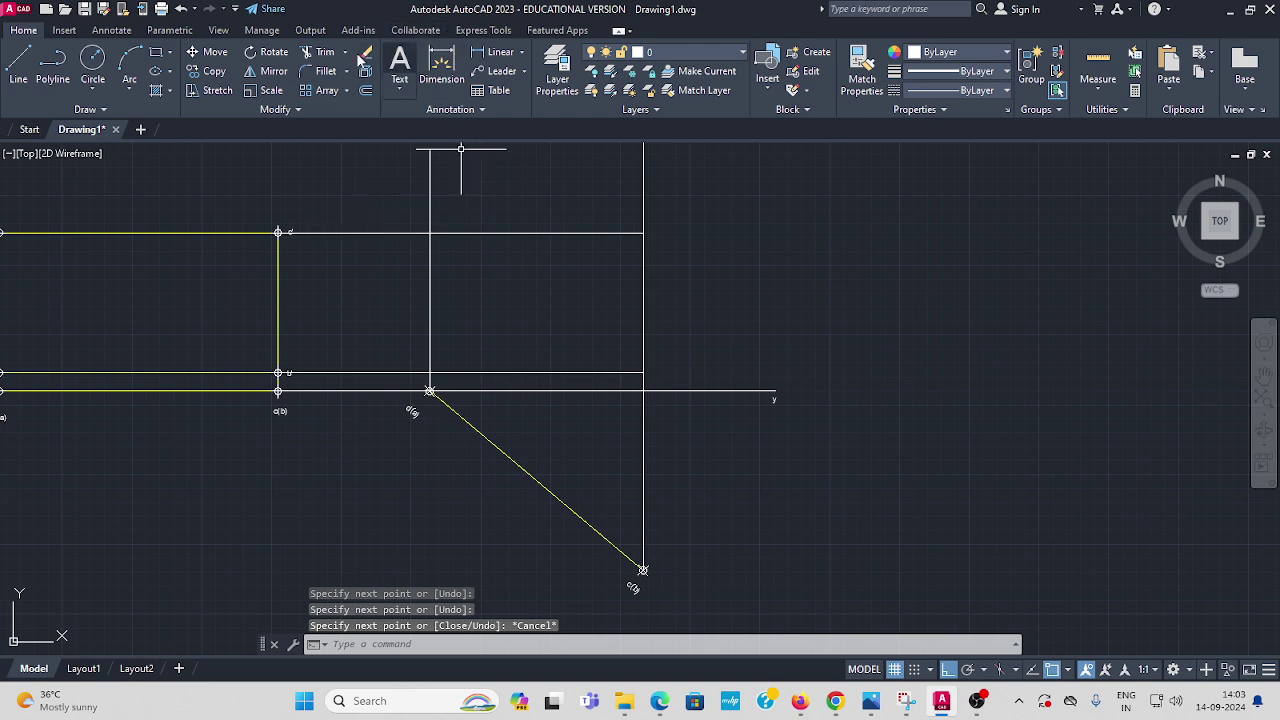
# Step: Trim the overhanging stretches of the top and bottom horizontal projectors
pyautogui.click(322, 55)
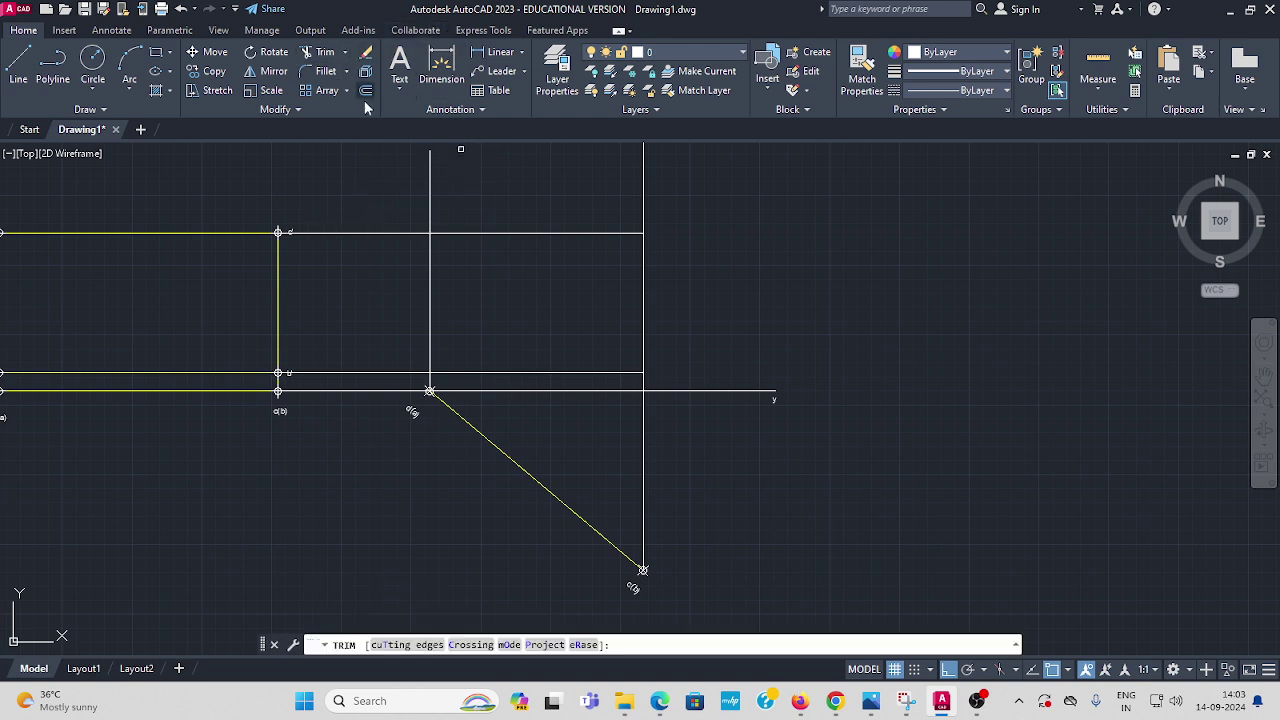
pyautogui.click(343, 233)
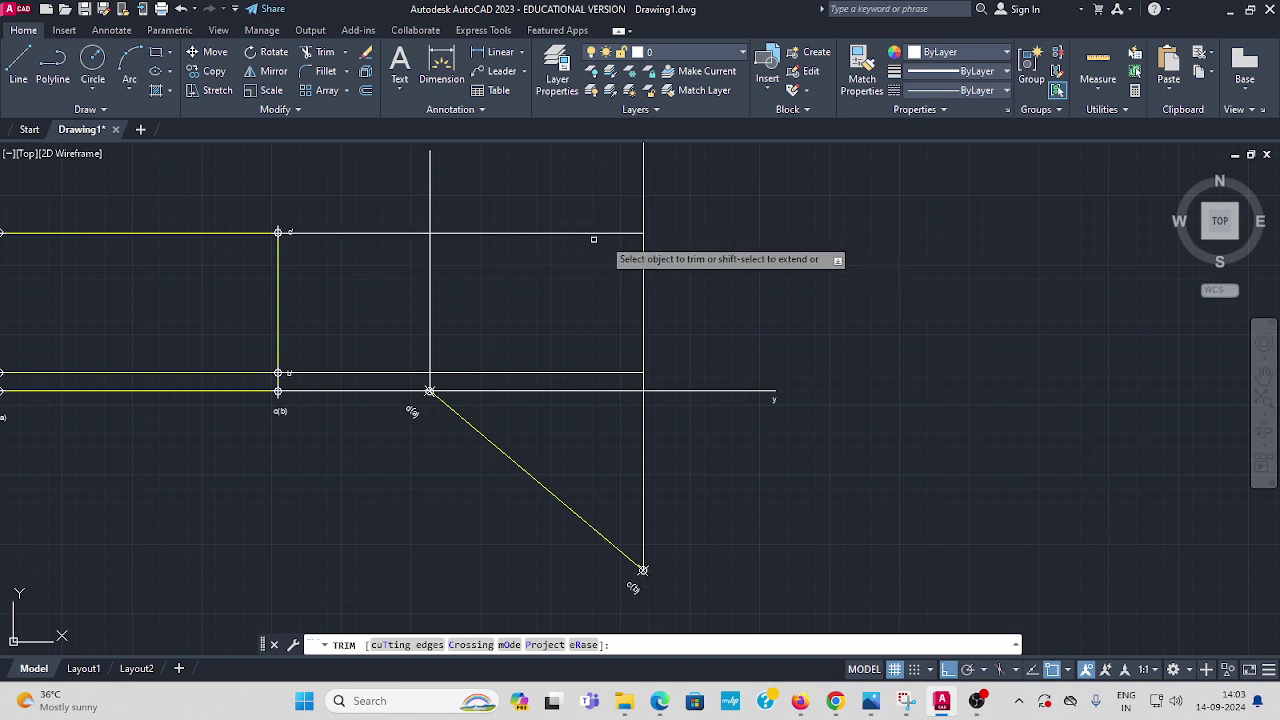
pyautogui.click(362, 233)
pyautogui.click(334, 371)
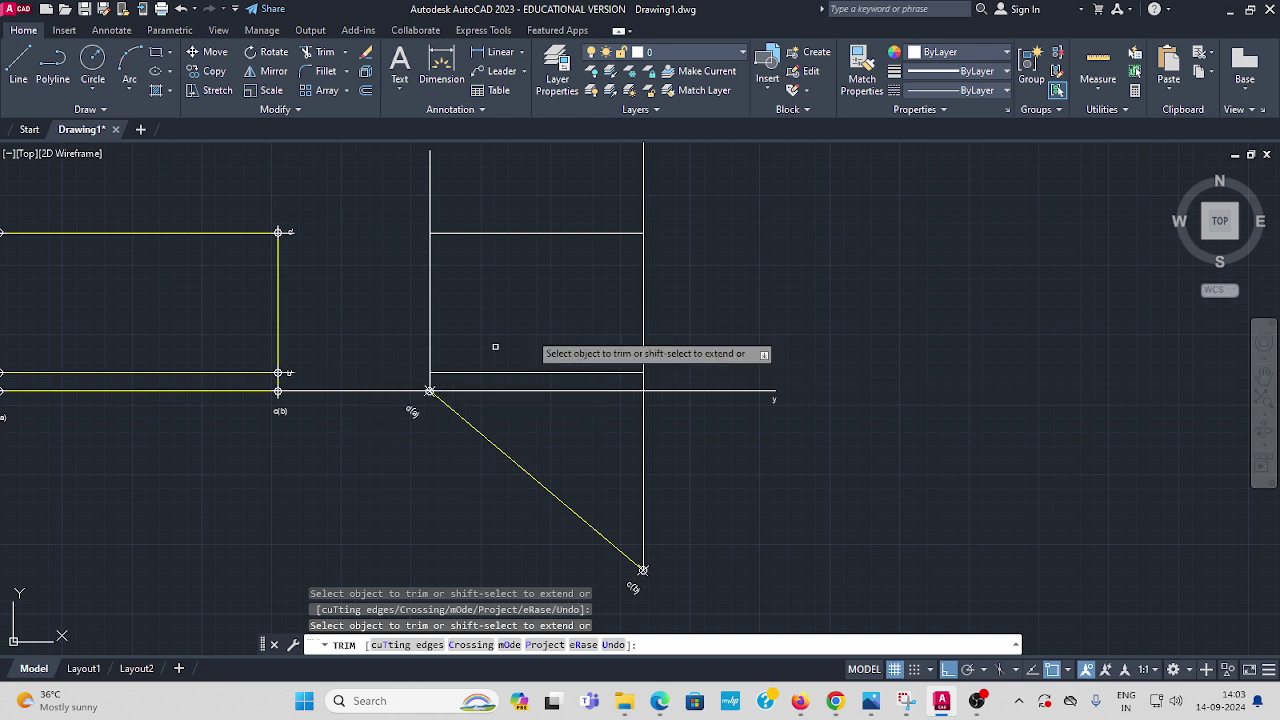
# Step: Trim both vertical projectors above the rectangle, leaving a closed projected view
pyautogui.click(431, 200)
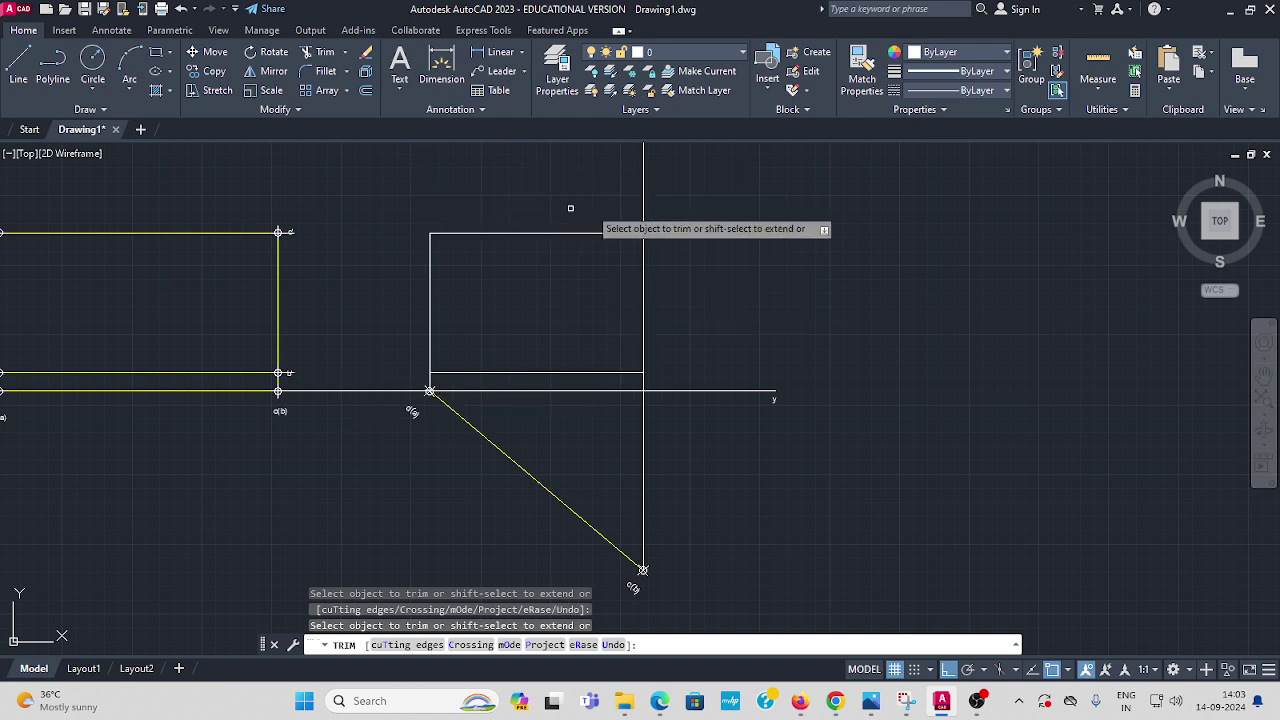
pyautogui.click(643, 190)
pyautogui.scroll(4, 664, 396)
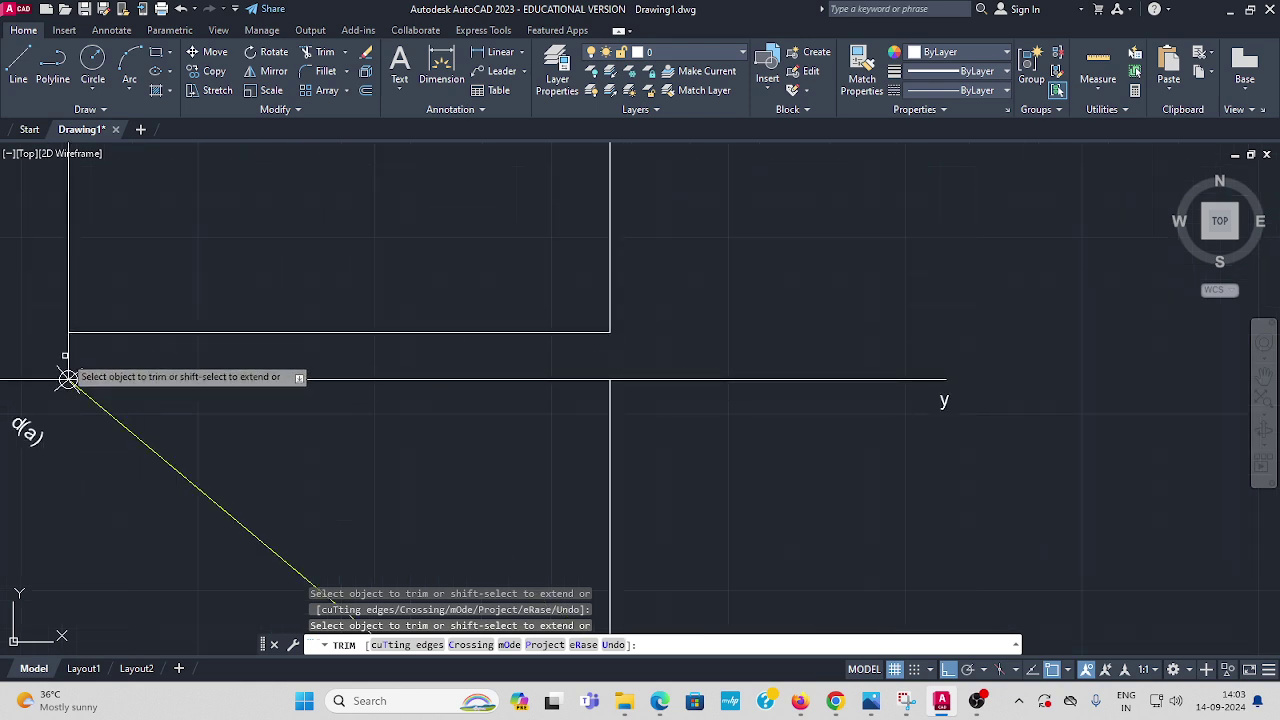
pyautogui.scroll(-4, 67, 378)
pyautogui.press('Escape')
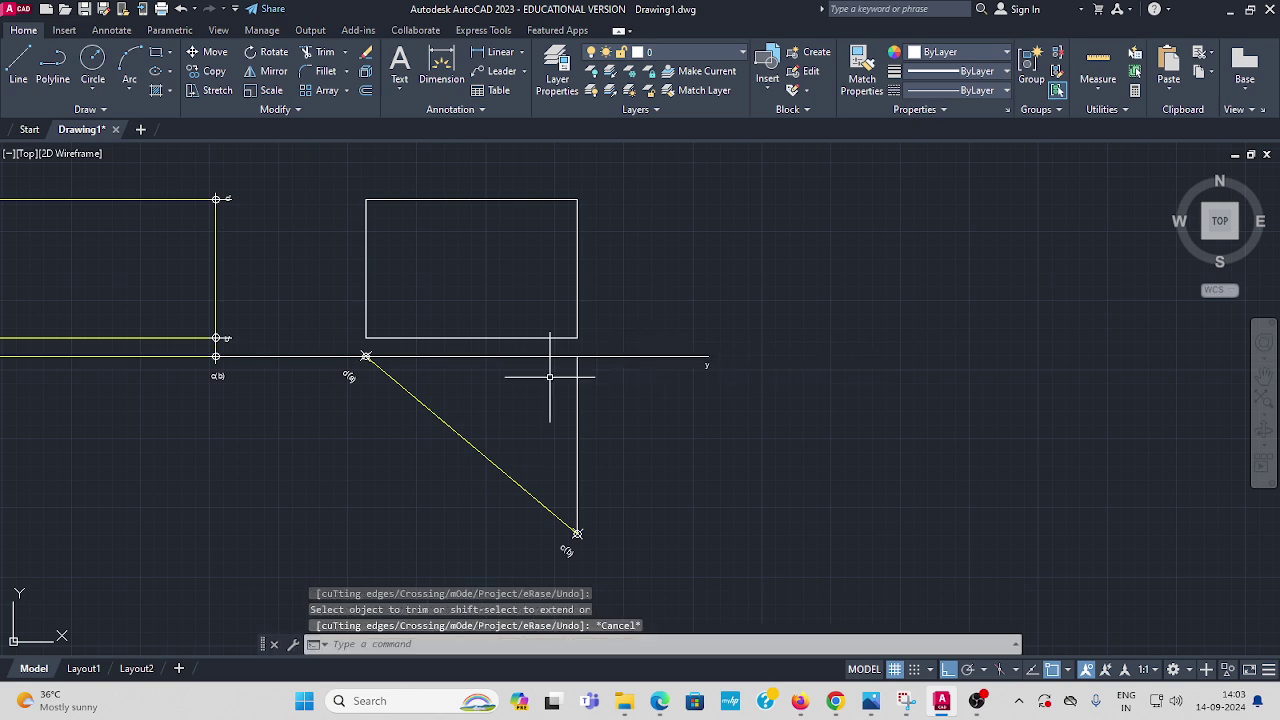
pyautogui.moveTo(543, 366); pyautogui.dragTo(614, 394, button='middle')
pyautogui.moveTo(364, 425)
pyautogui.mouseDown(button='middle')
pyautogui.moveTo(481, 393)
pyautogui.moveTo(371, 371)
pyautogui.mouseUp(button='middle')
pyautogui.scroll(-2, 481, 393)
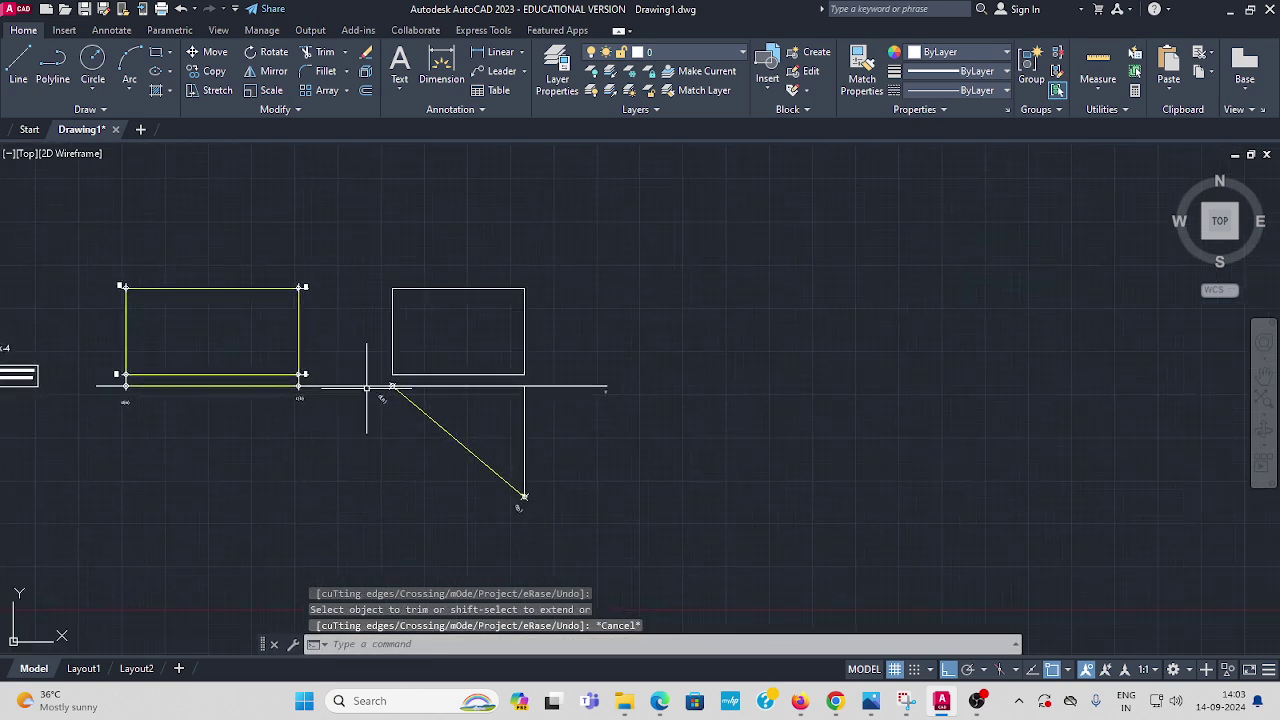
pyautogui.scroll(2, 371, 371)
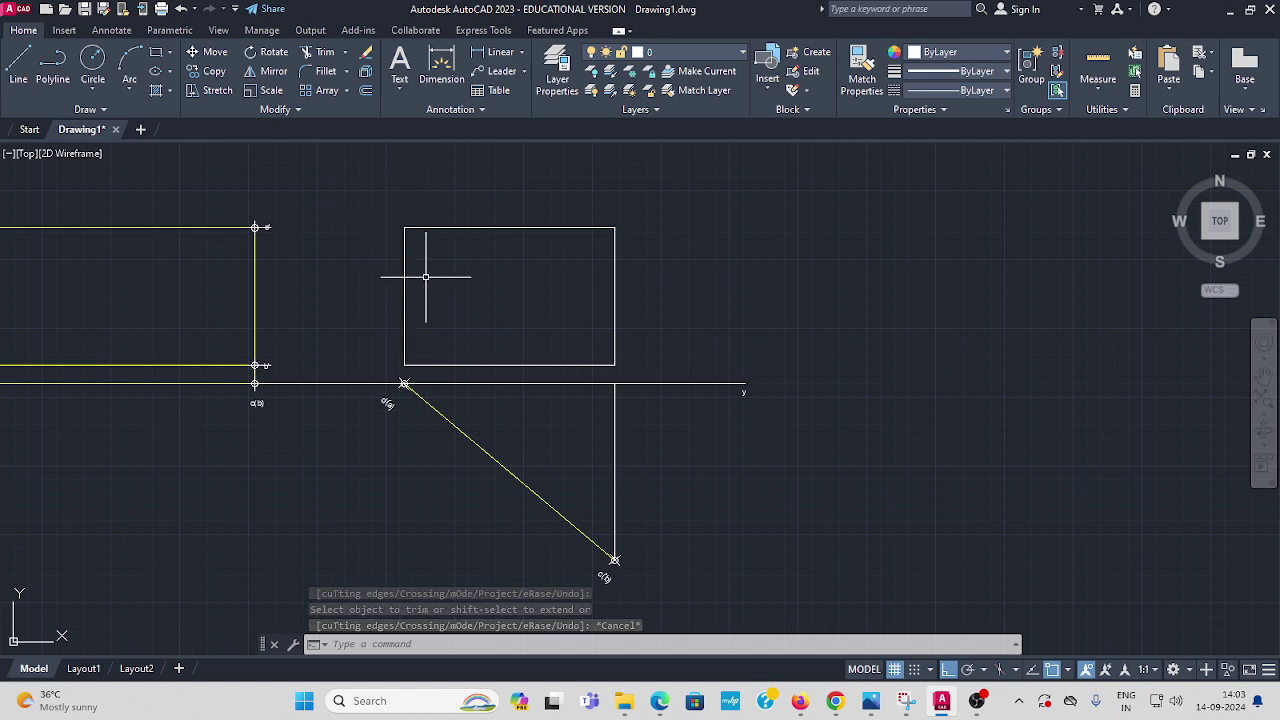
pyautogui.scroll(2, 371, 414)
pyautogui.scroll(-2, 380, 430)
pyautogui.scroll(2, 400, 346)
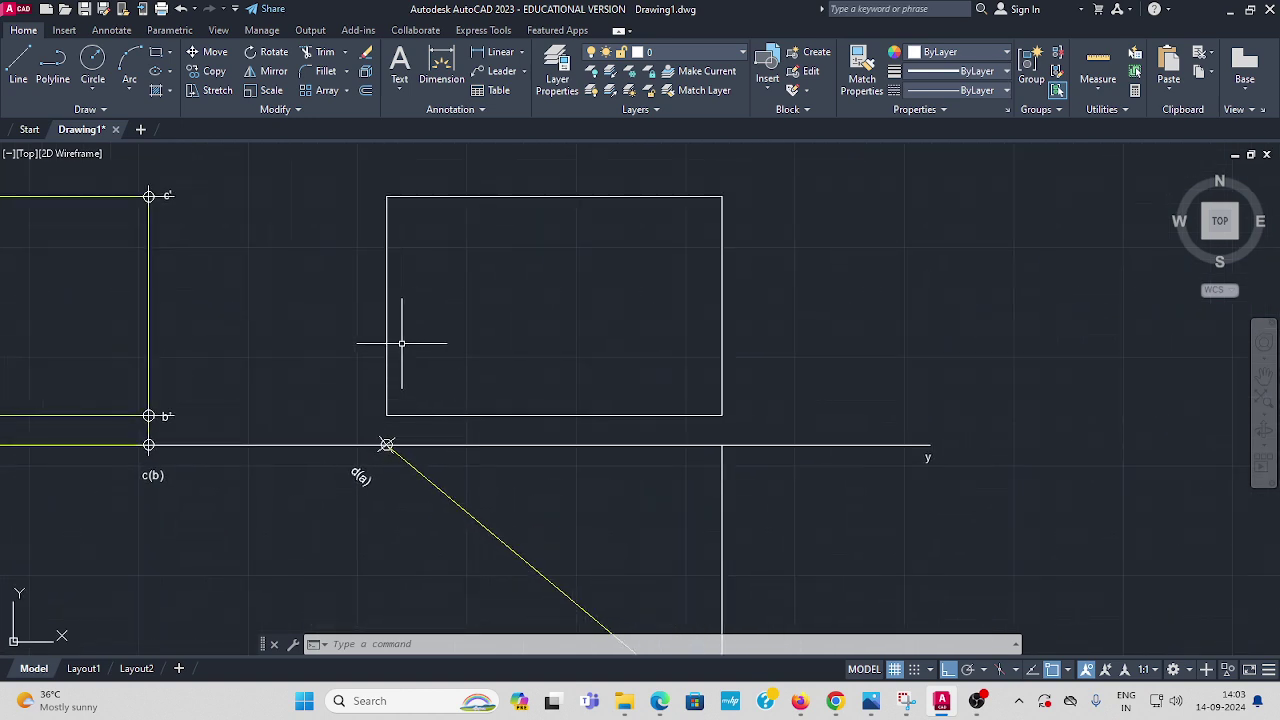
pyautogui.scroll(-2, 390, 350)
pyautogui.scroll(2, 322, 330)
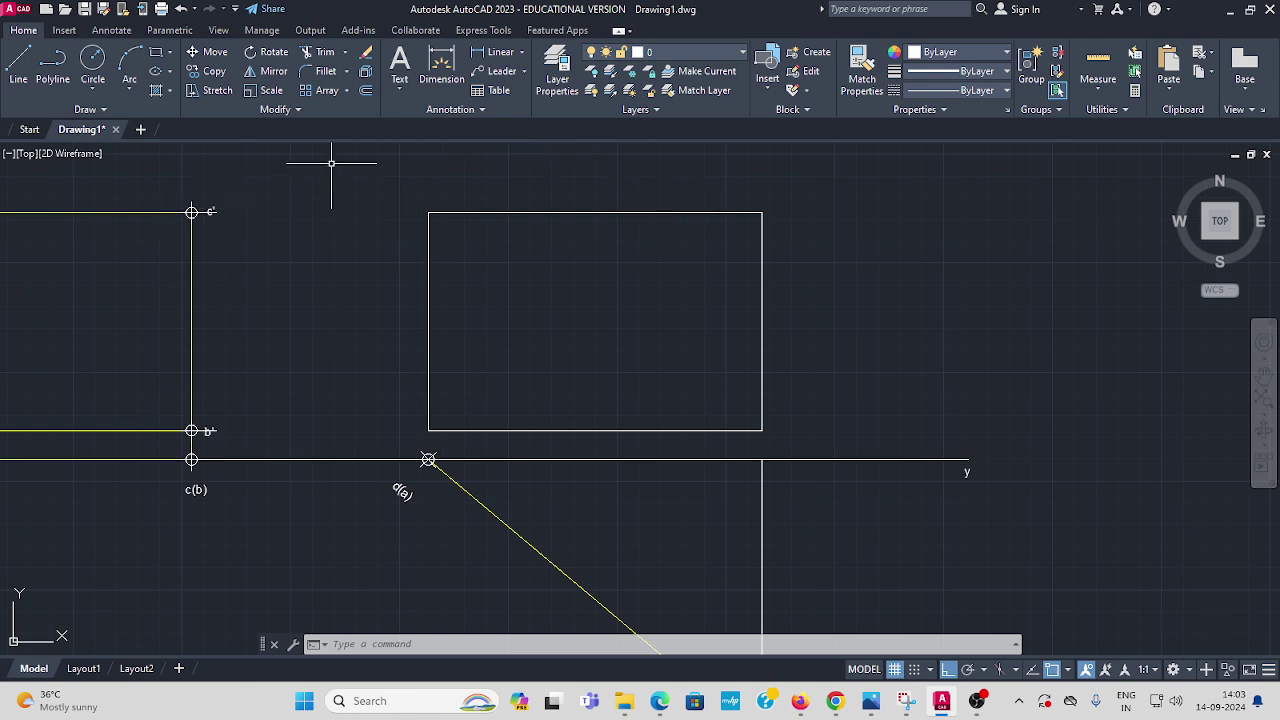
# Step: Add a 100 linear dimension along the projected view's right side
pyautogui.click(522, 53)
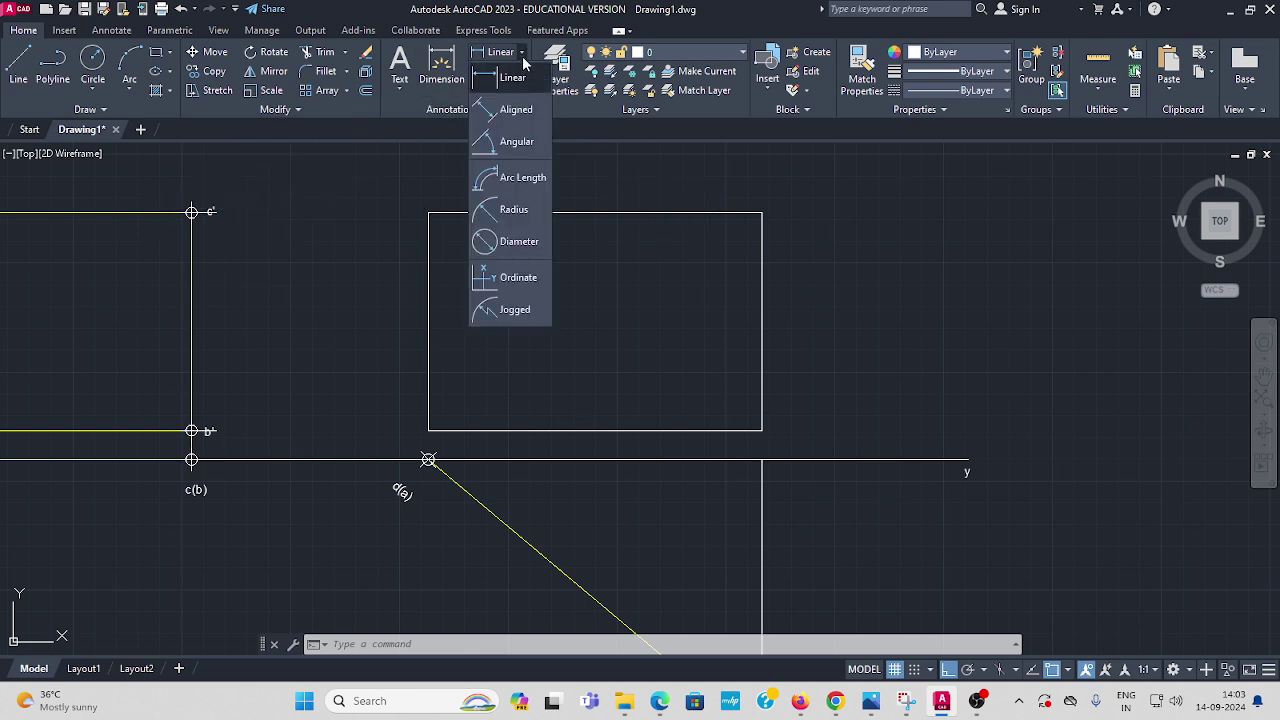
pyautogui.click(510, 79)
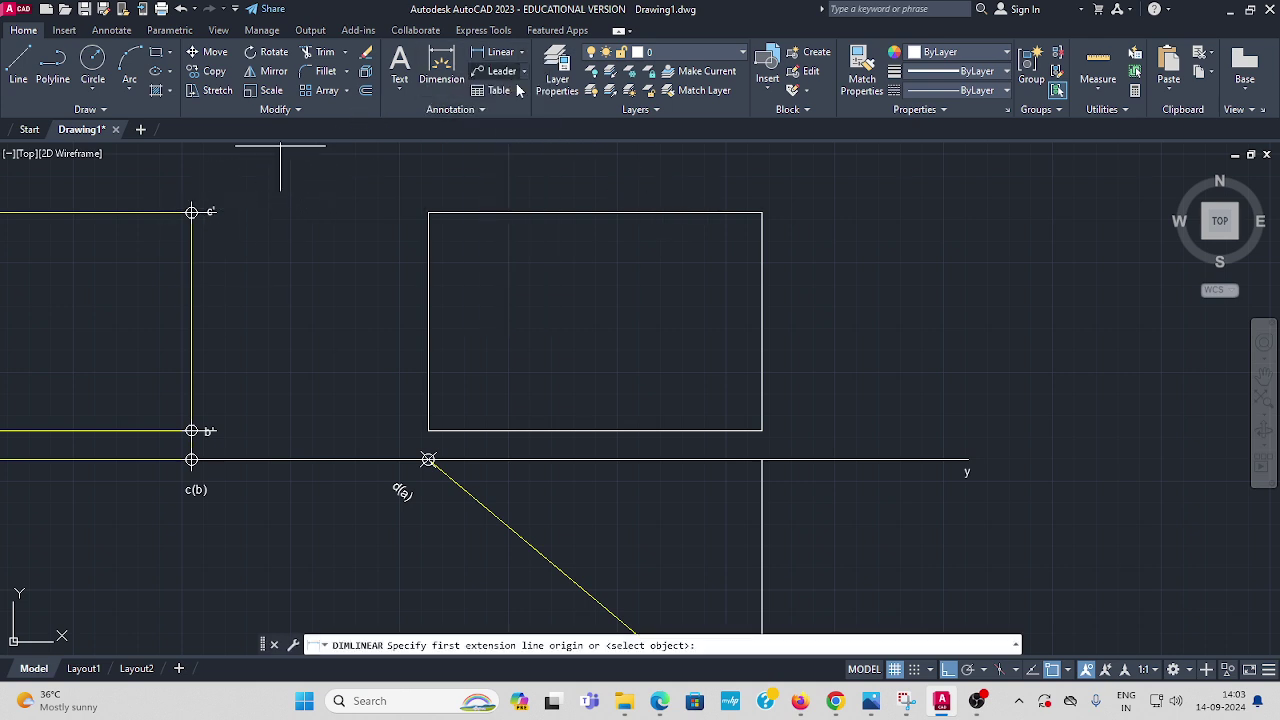
pyautogui.click(762, 212)
pyautogui.click(762, 430)
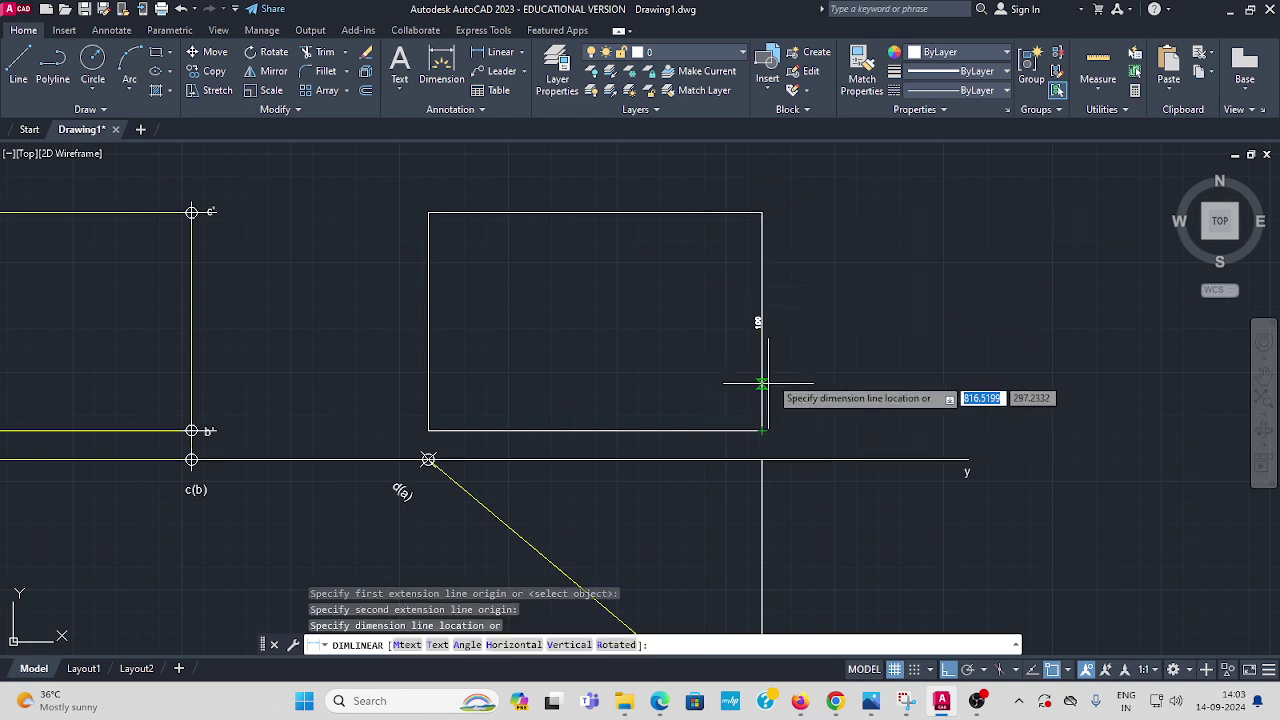
pyautogui.click(821, 365)
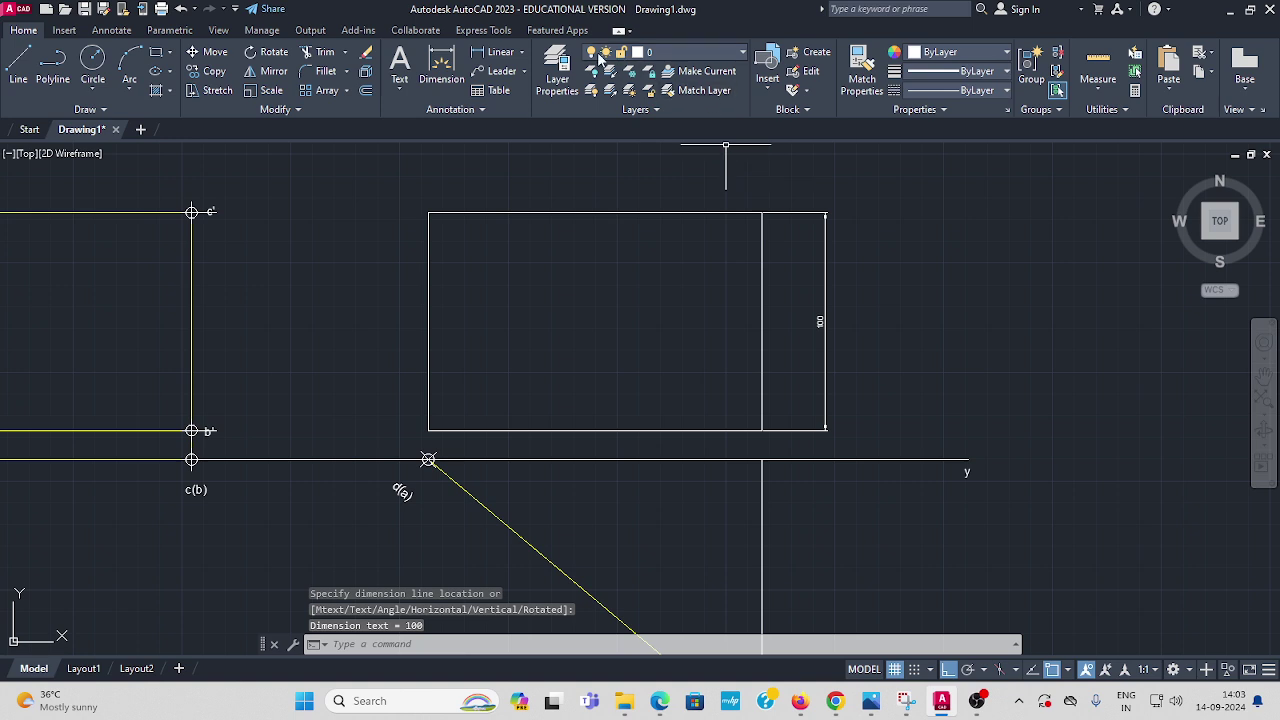
# Step: Add a 153.21 linear dimension across the projected view's top edge
pyautogui.click(522, 52)
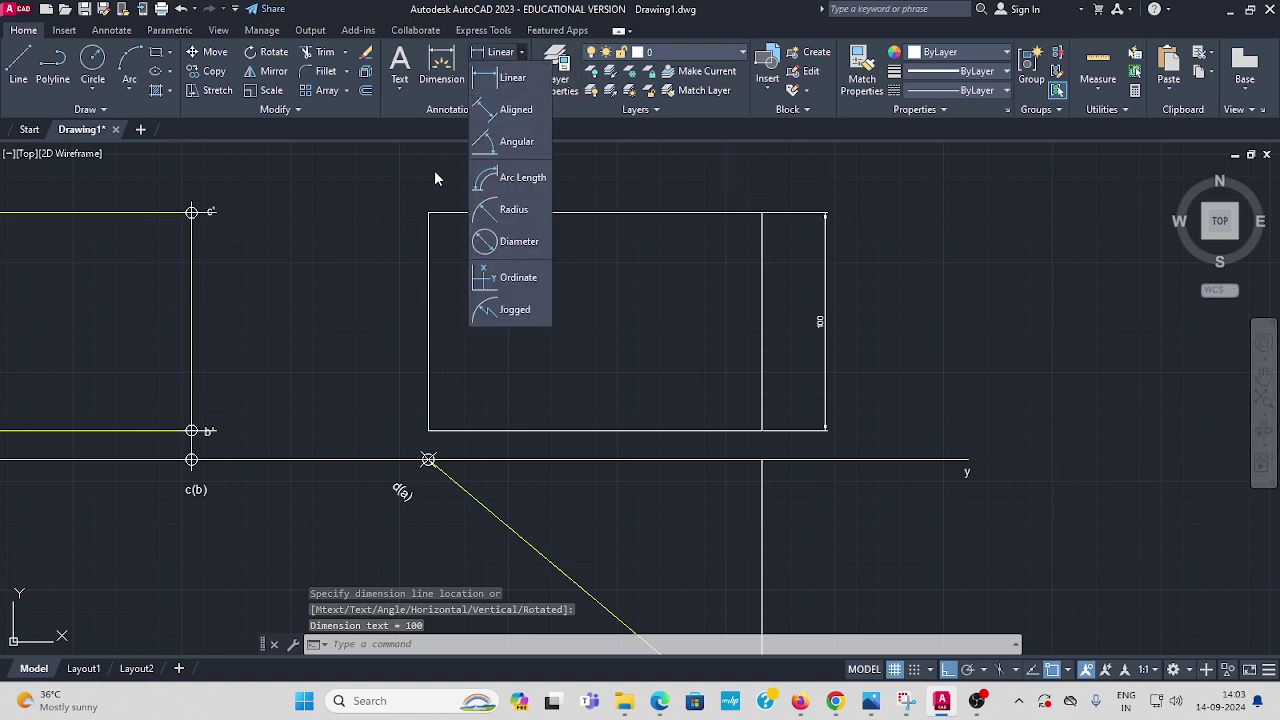
pyautogui.click(512, 78)
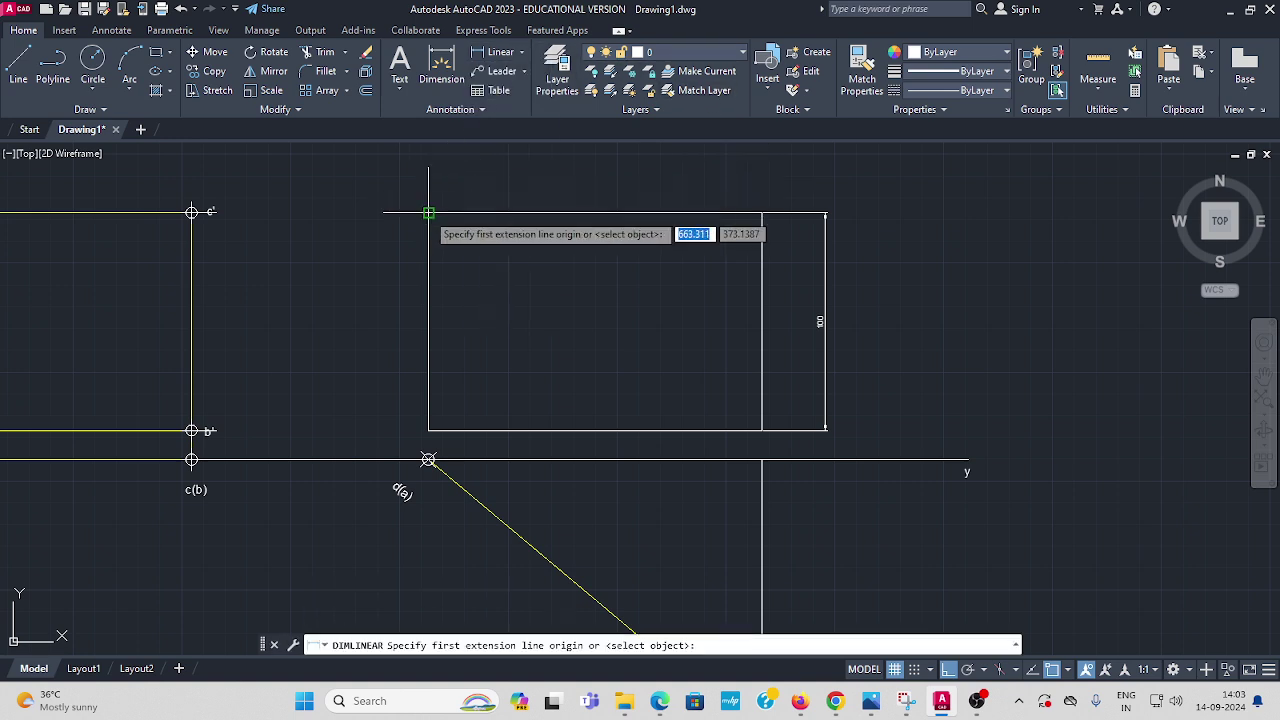
pyautogui.click(428, 212)
pyautogui.click(762, 212)
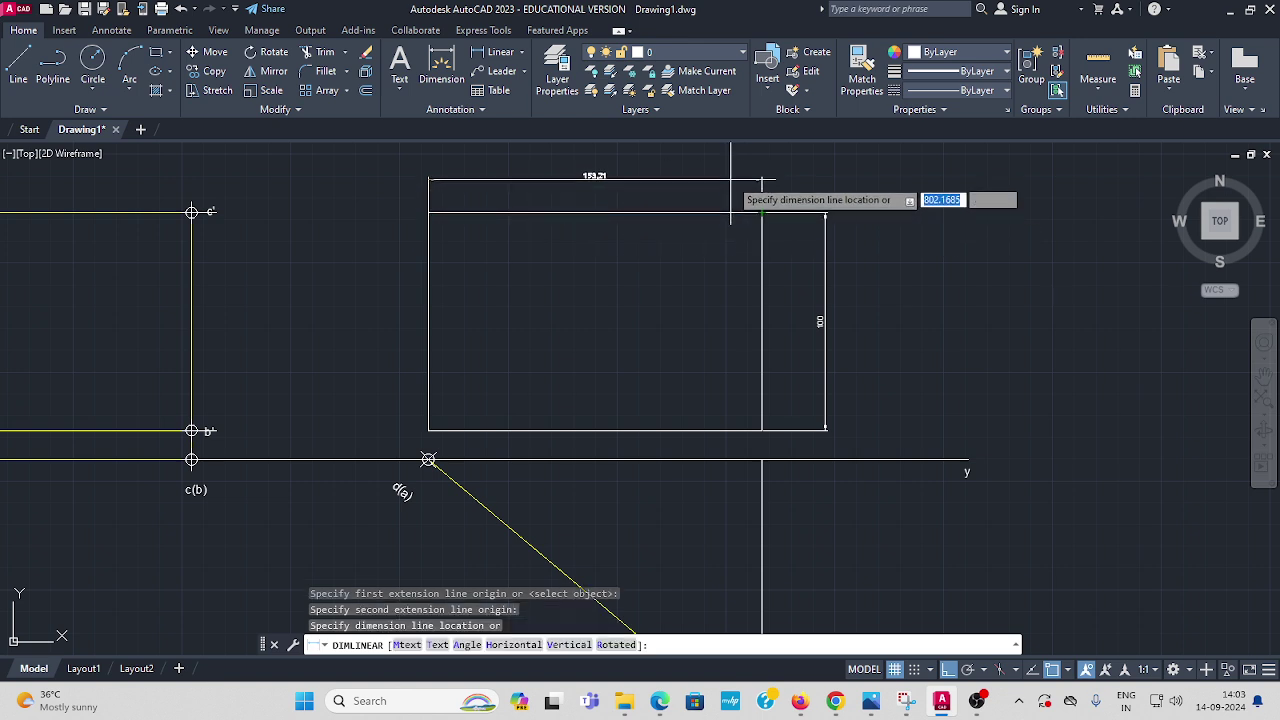
pyautogui.click(611, 178)
pyautogui.scroll(4, 611, 178)
pyautogui.scroll(-3, 651, 177)
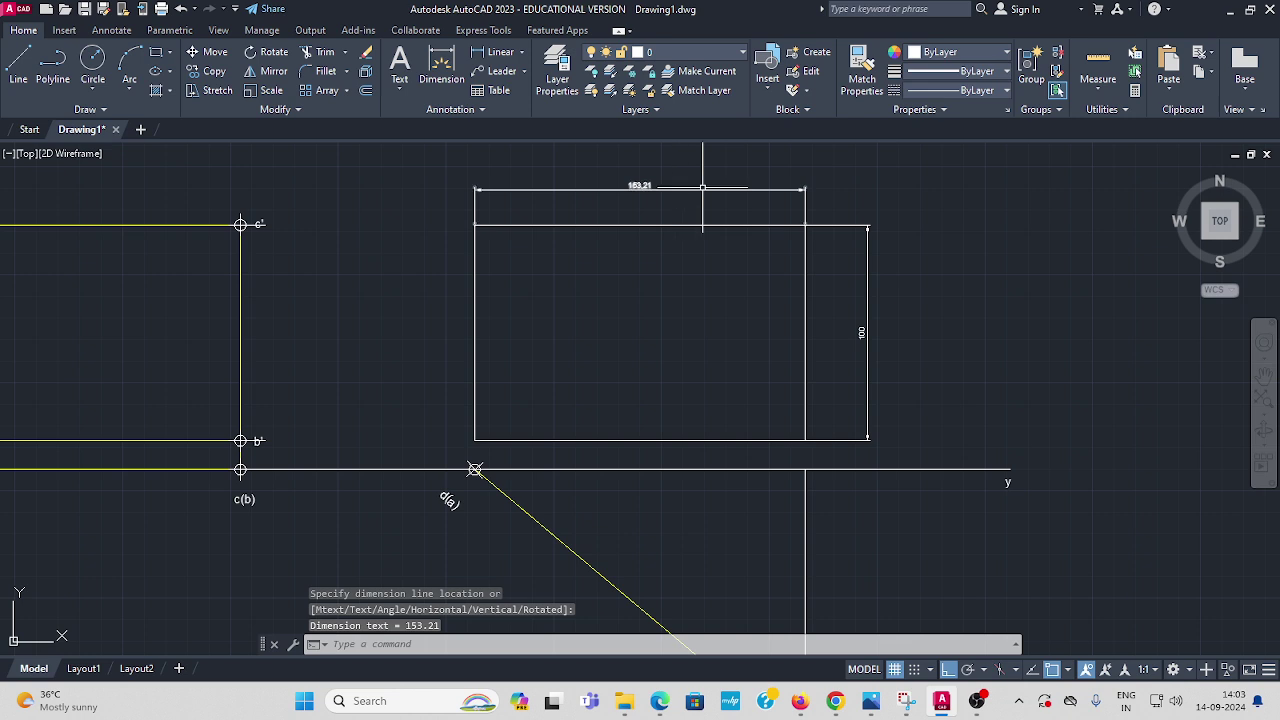
pyautogui.scroll(1, 644, 185)
pyautogui.scroll(-2, 457, 214)
pyautogui.moveTo(457, 214); pyautogui.dragTo(709, 229, button='middle')
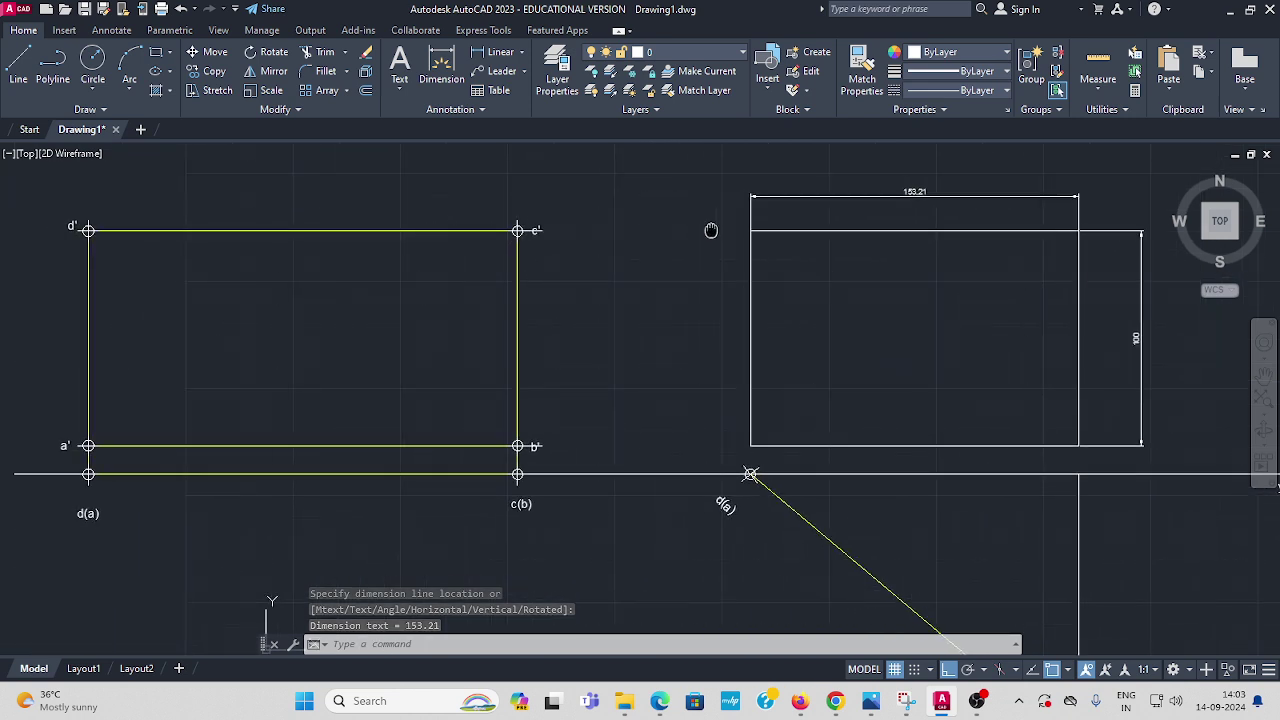
# Step: Add a 200 linear dimension from d′ to c′ above the front view
pyautogui.click(522, 54)
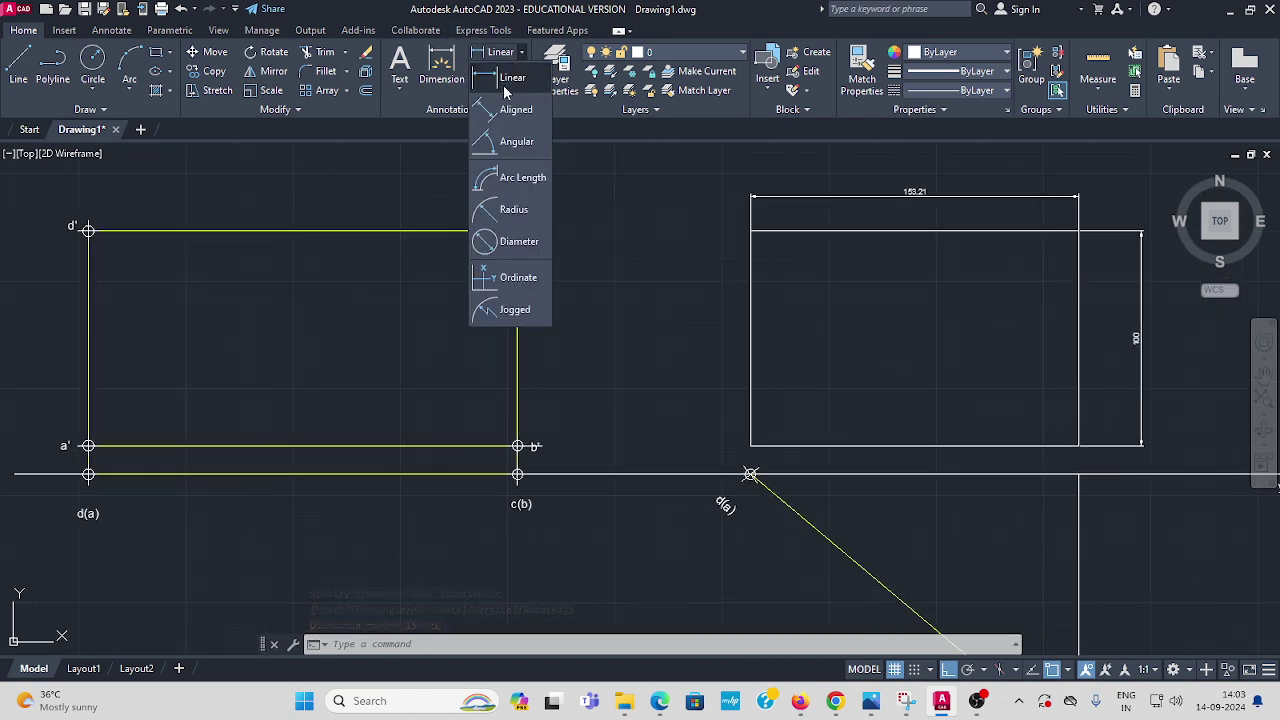
pyautogui.click(510, 80)
pyautogui.click(88, 230)
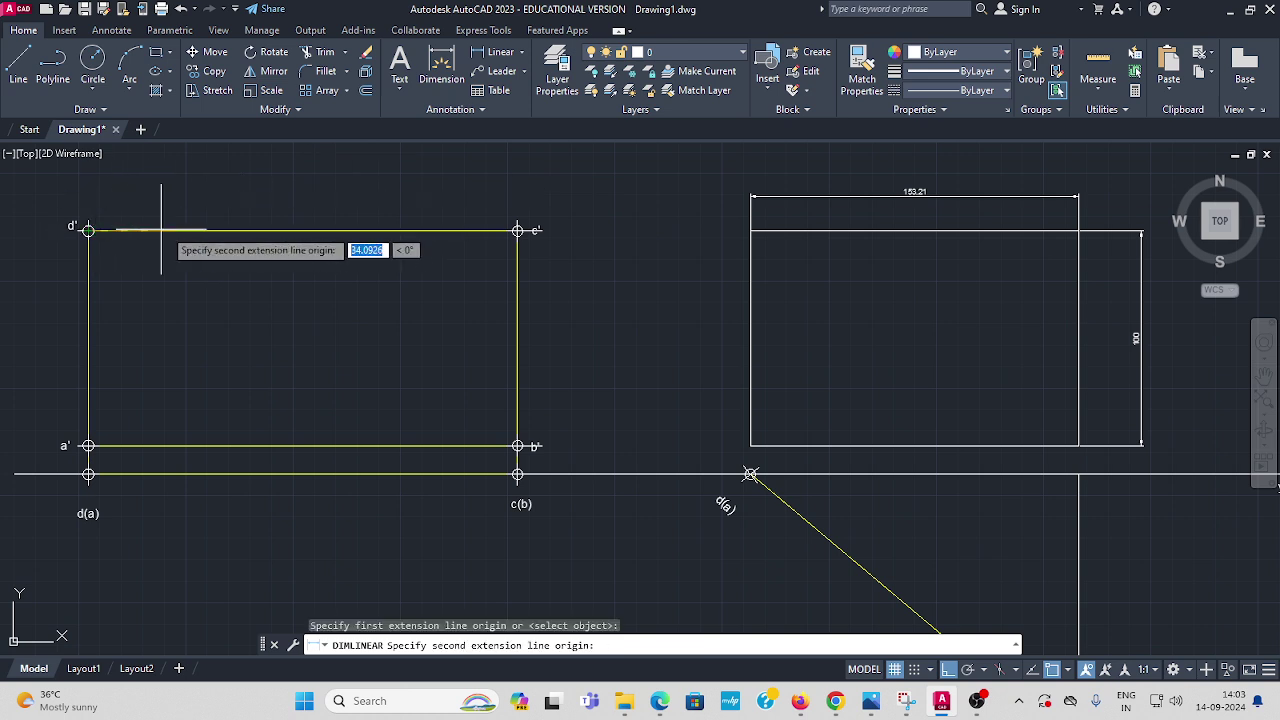
pyautogui.click(517, 231)
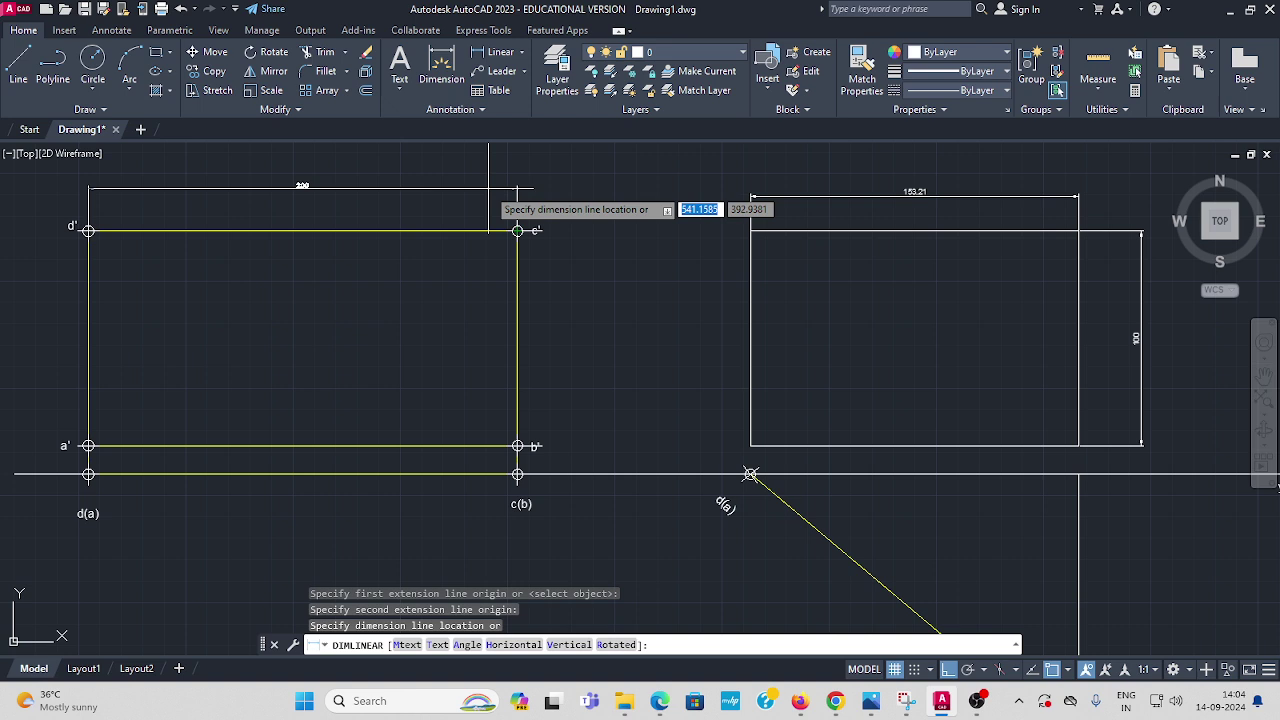
pyautogui.click(517, 187)
# Step: Add a 100 linear dimension from b′ to c′ on the front view's right side
pyautogui.click(522, 54)
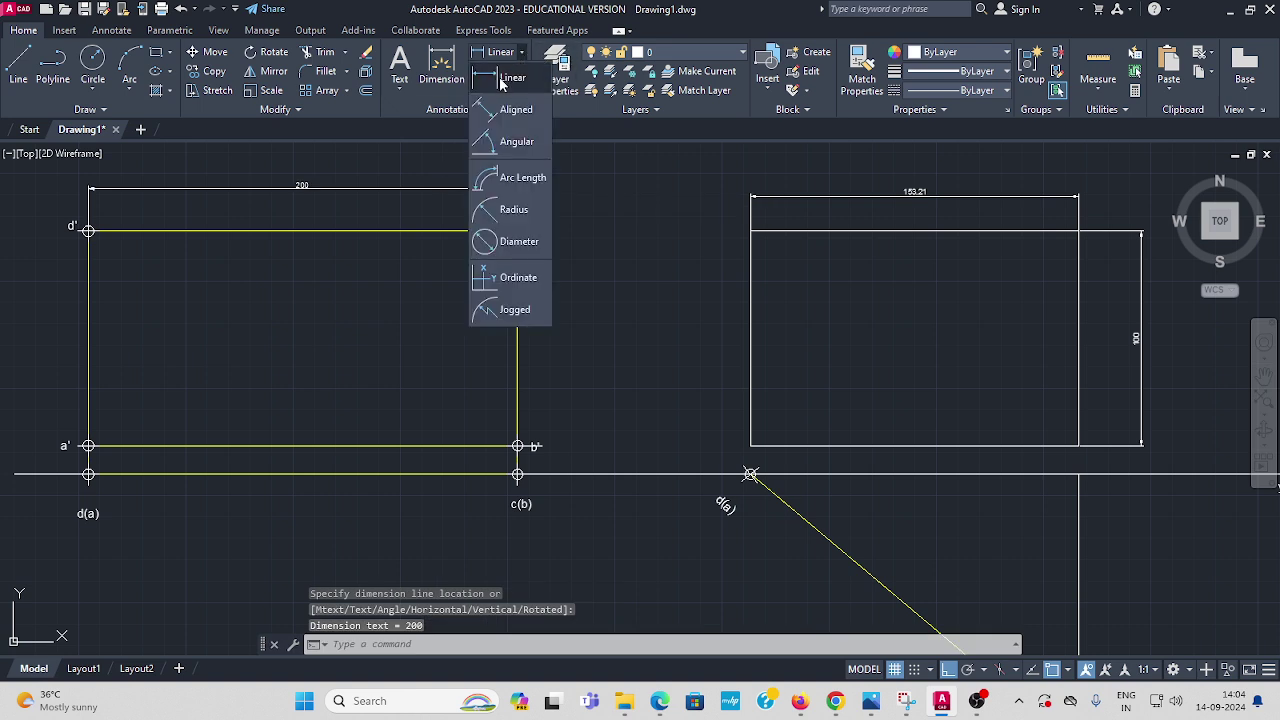
pyautogui.click(505, 84)
pyautogui.click(517, 446)
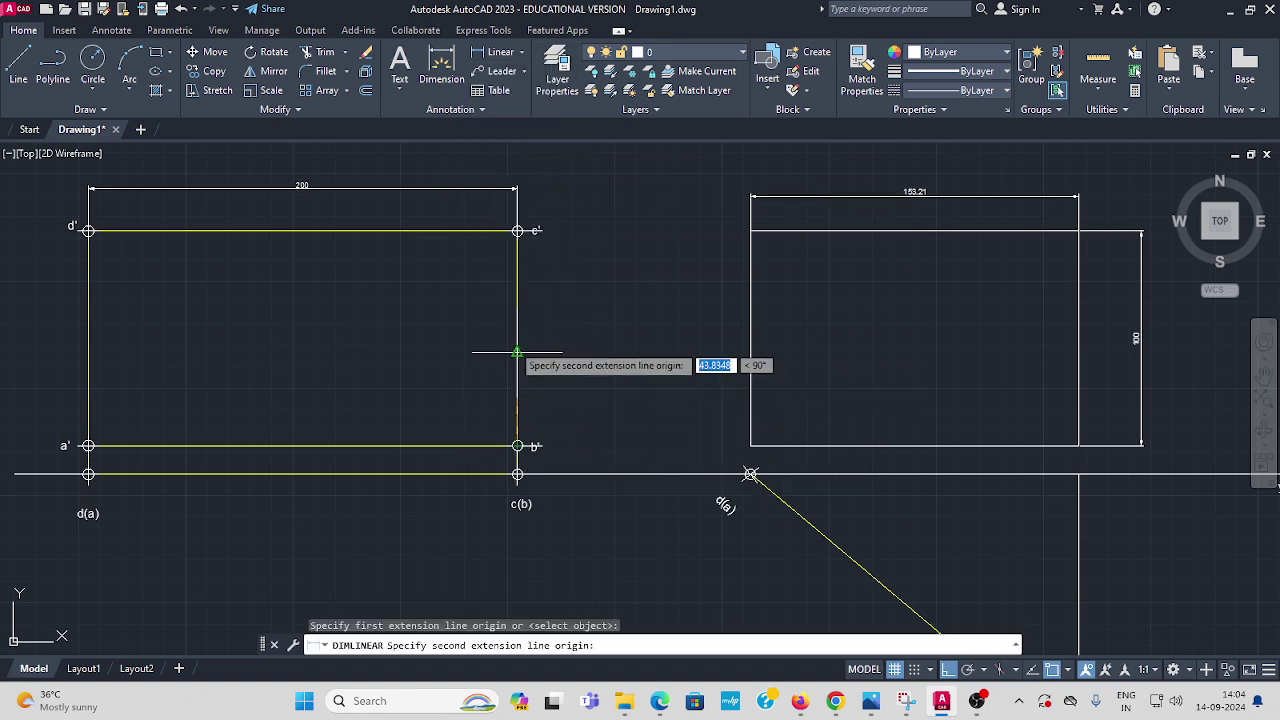
pyautogui.click(517, 231)
pyautogui.click(577, 284)
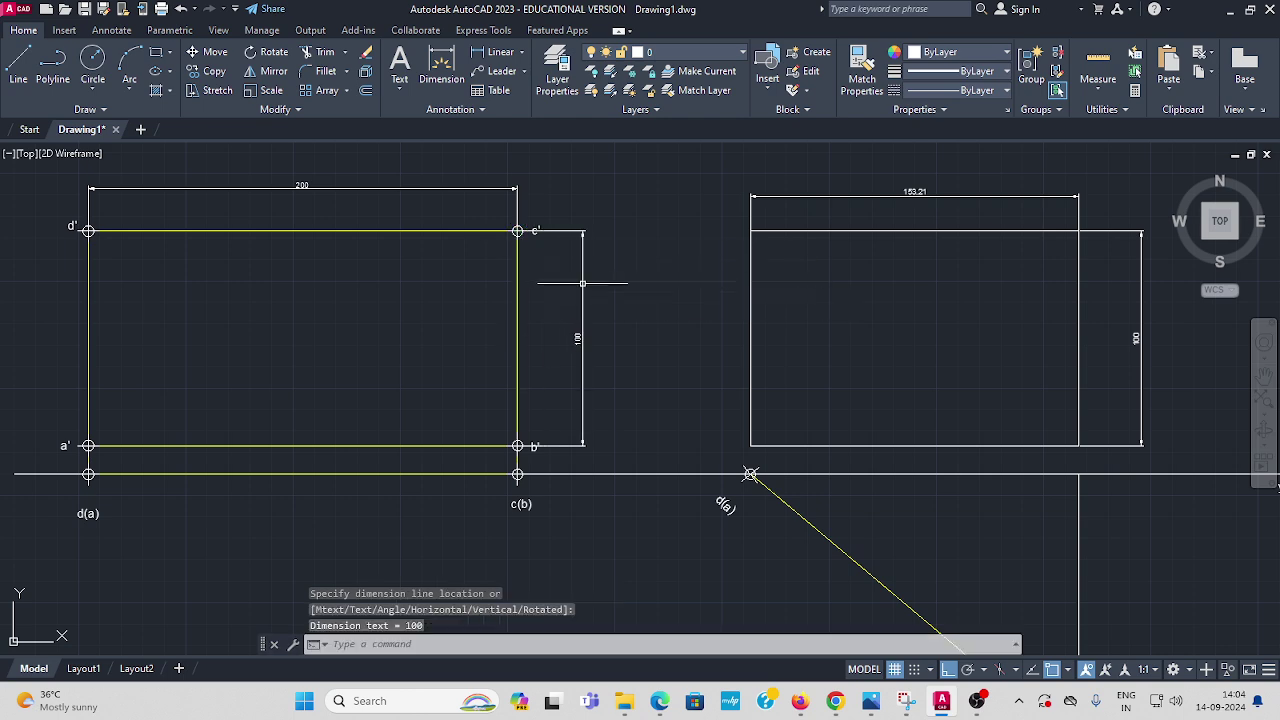
pyautogui.moveTo(760, 389); pyautogui.dragTo(532, 323, button='middle')
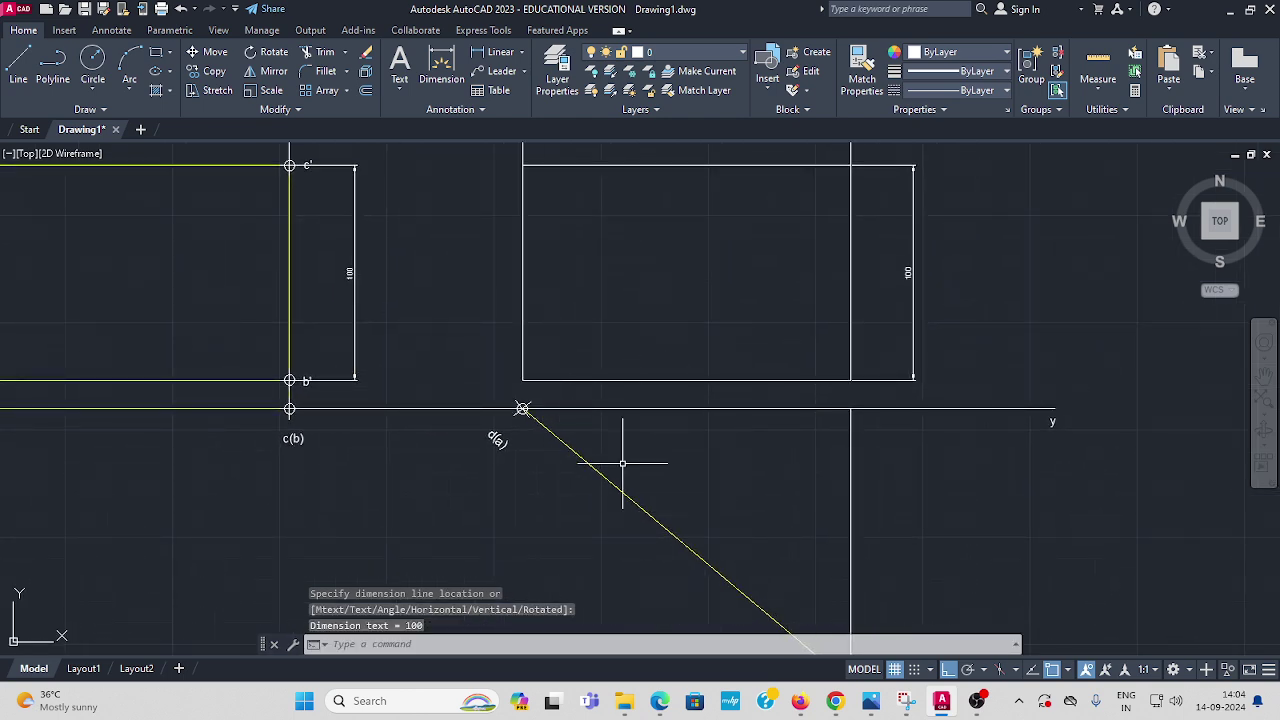
# Step: Place a 40° angular dimension between the xy line and the inclined diagonal, below xy
pyautogui.click(522, 52)
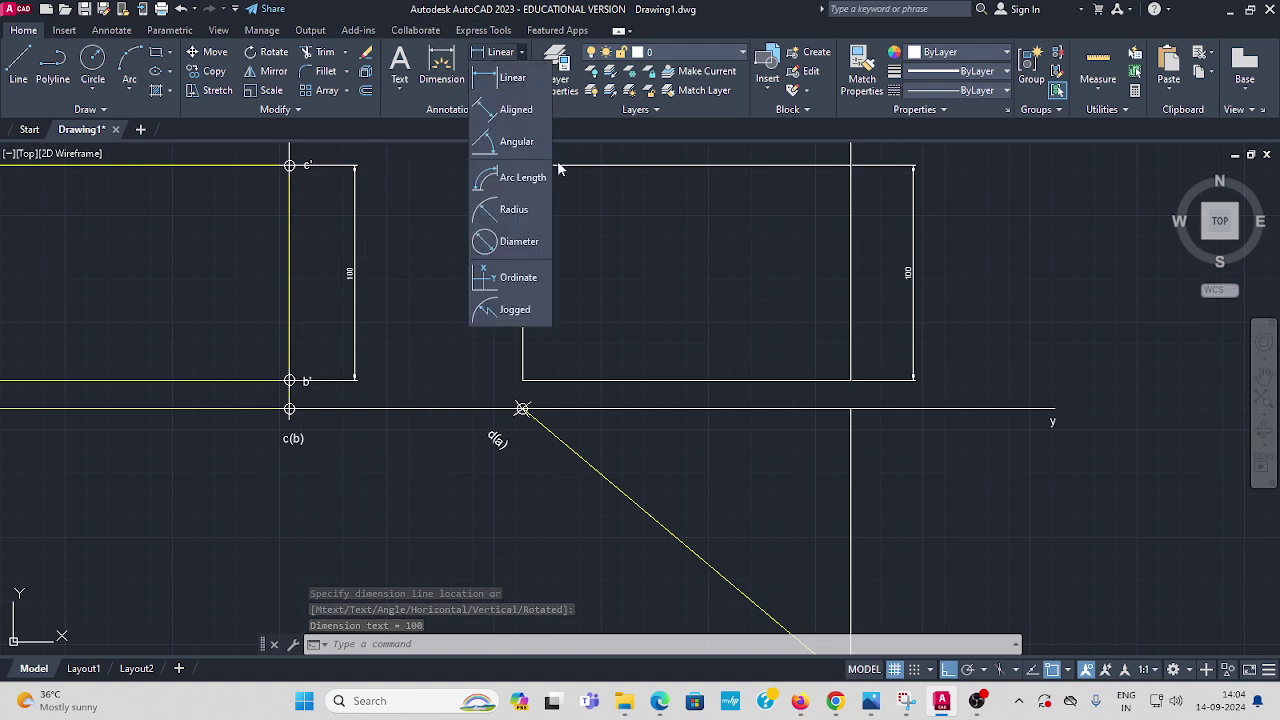
pyautogui.click(507, 143)
pyautogui.scroll(2, 654, 419)
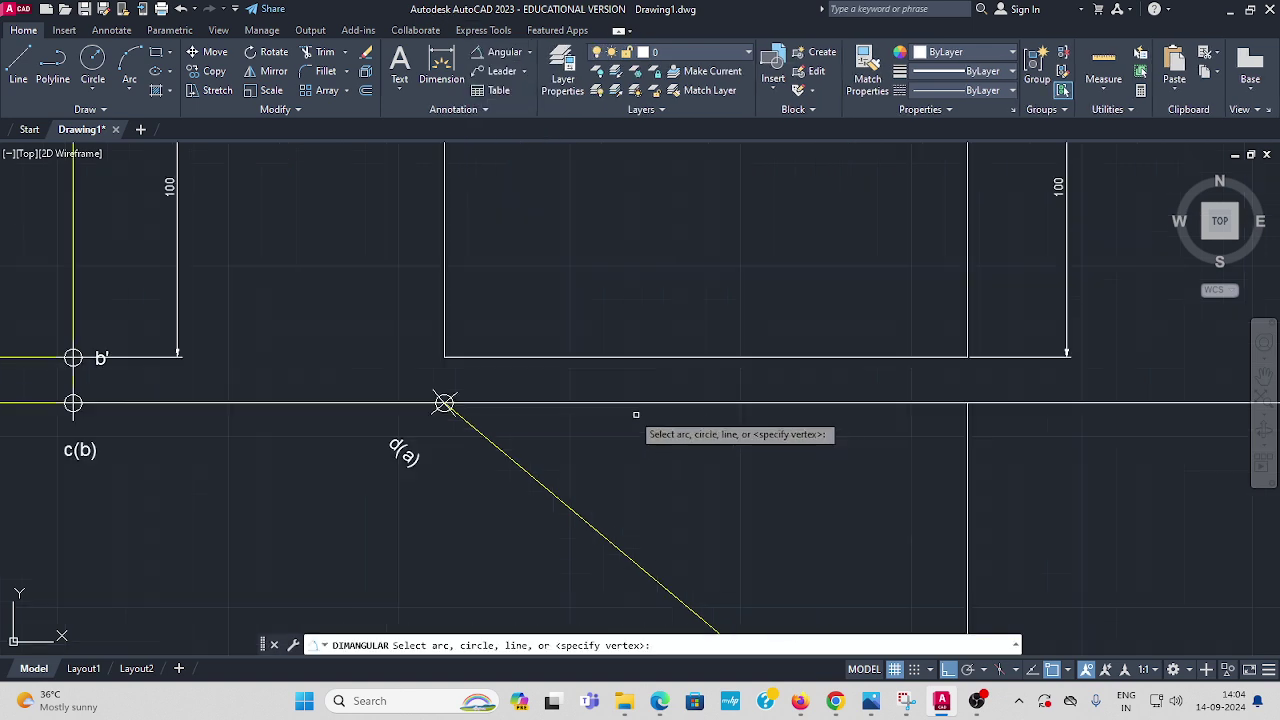
pyautogui.click(612, 403)
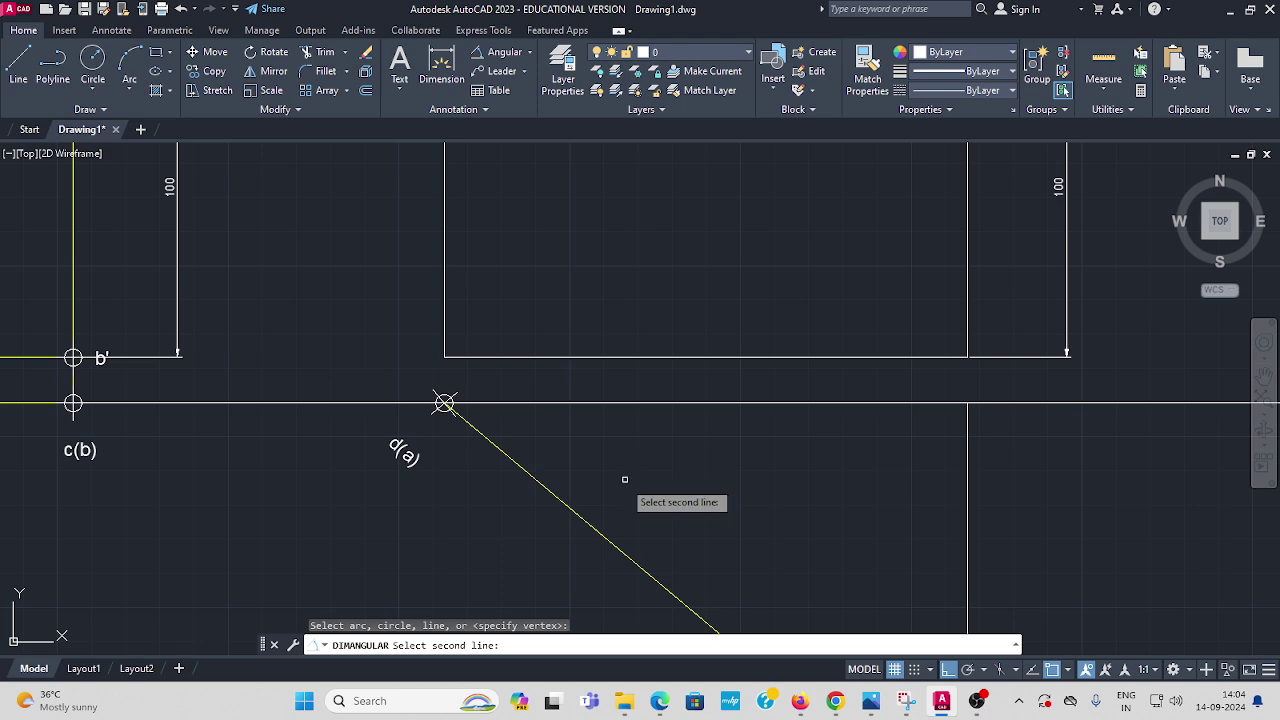
pyautogui.click(608, 537)
pyautogui.click(750, 512)
pyautogui.scroll(3, 775, 505)
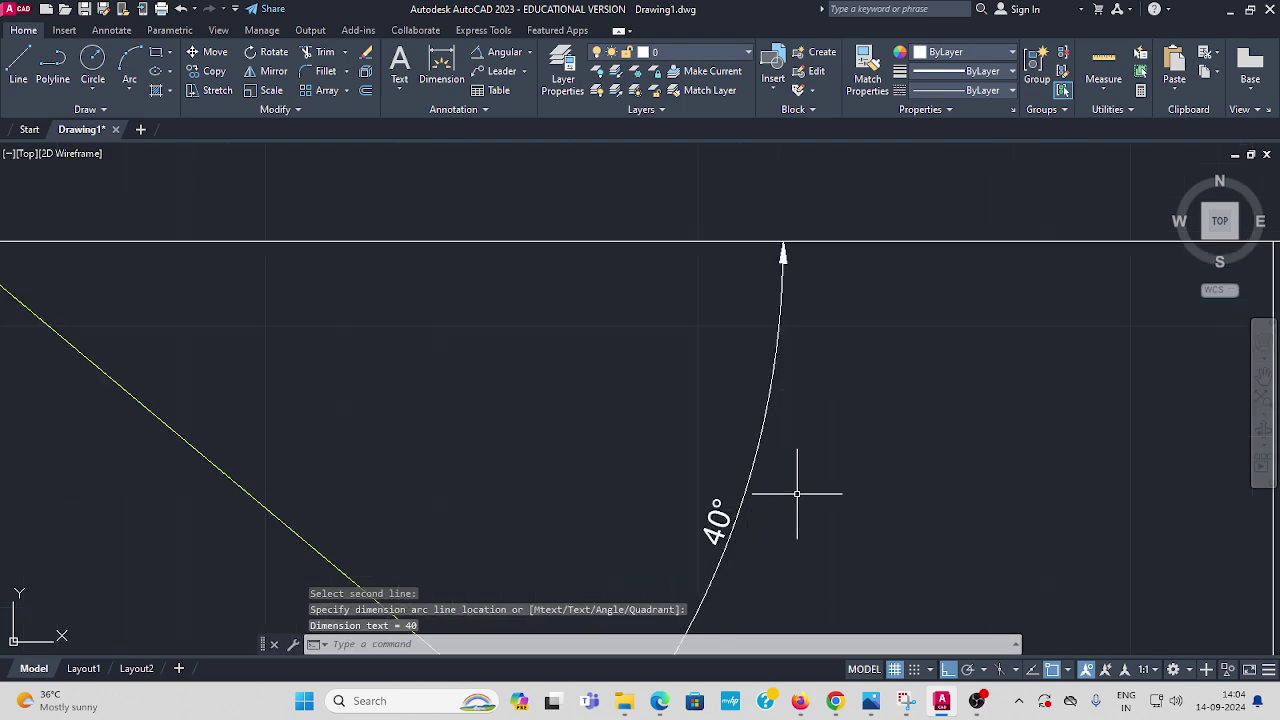
pyautogui.scroll(-4, 810, 470)
pyautogui.moveTo(799, 442); pyautogui.dragTo(748, 460, button='middle')
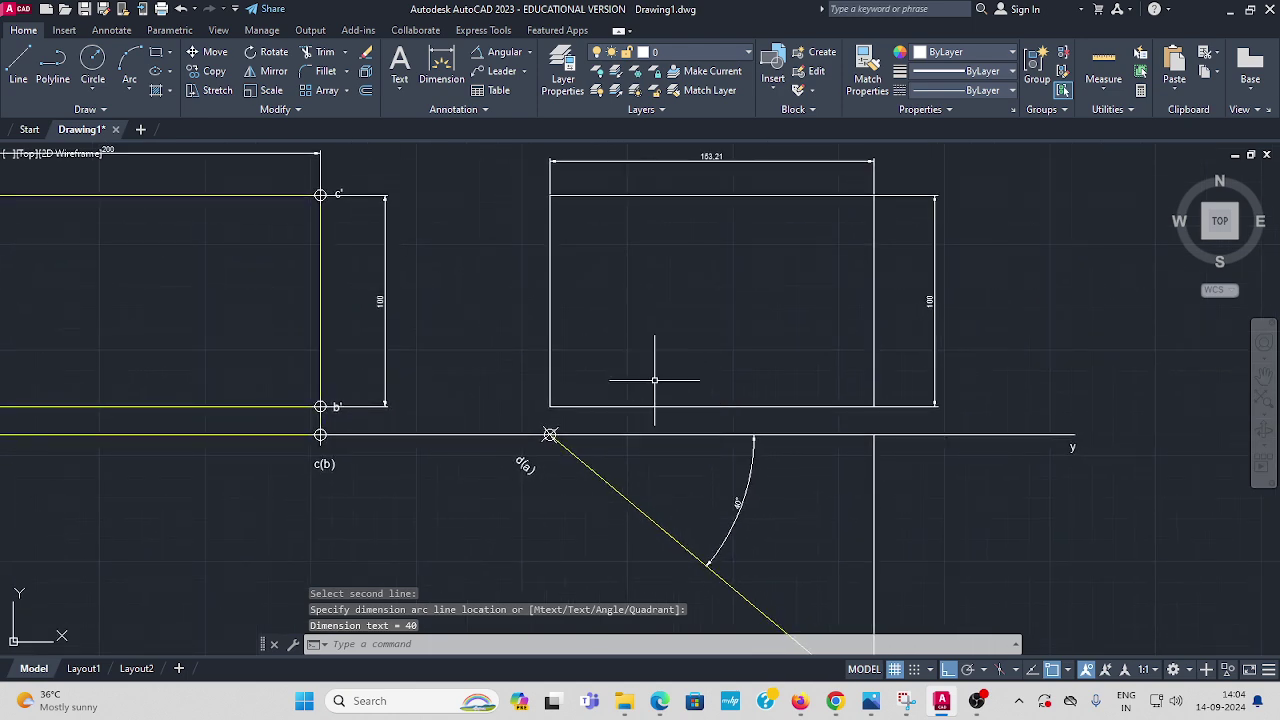
pyautogui.scroll(2, 700, 230)
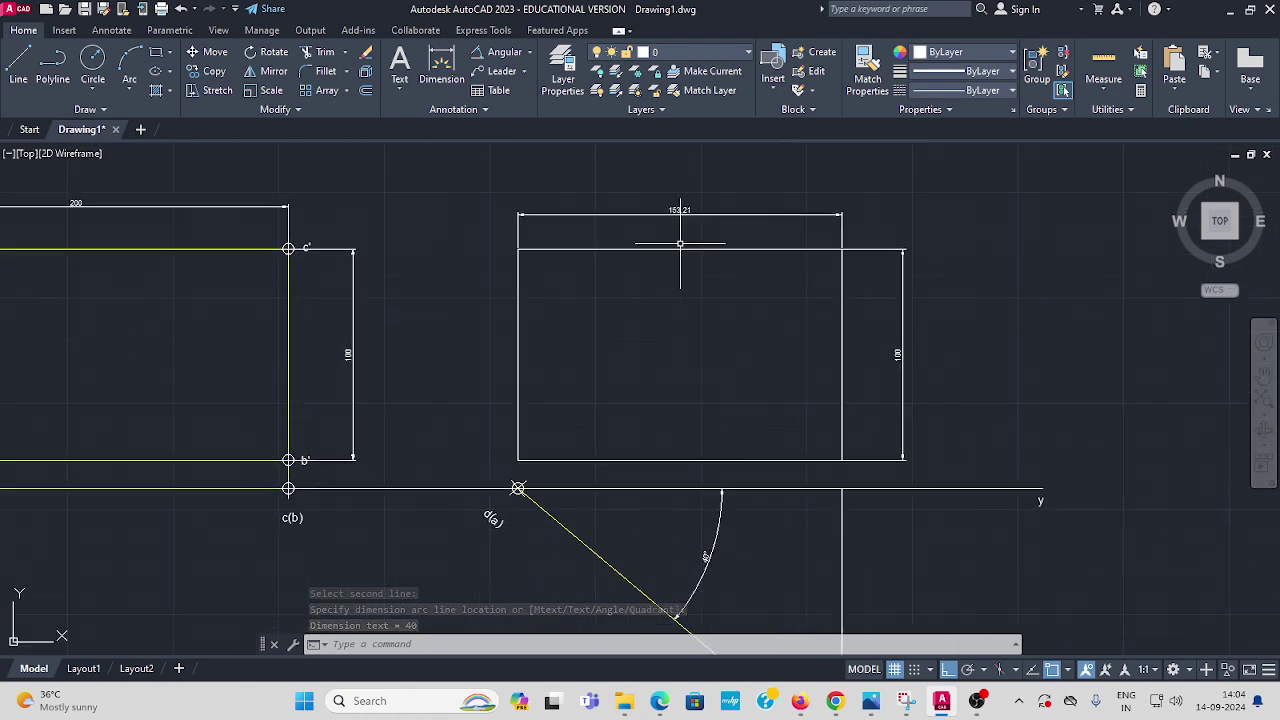
pyautogui.scroll(-3, 423, 306)
pyautogui.scroll(1, 425, 285)
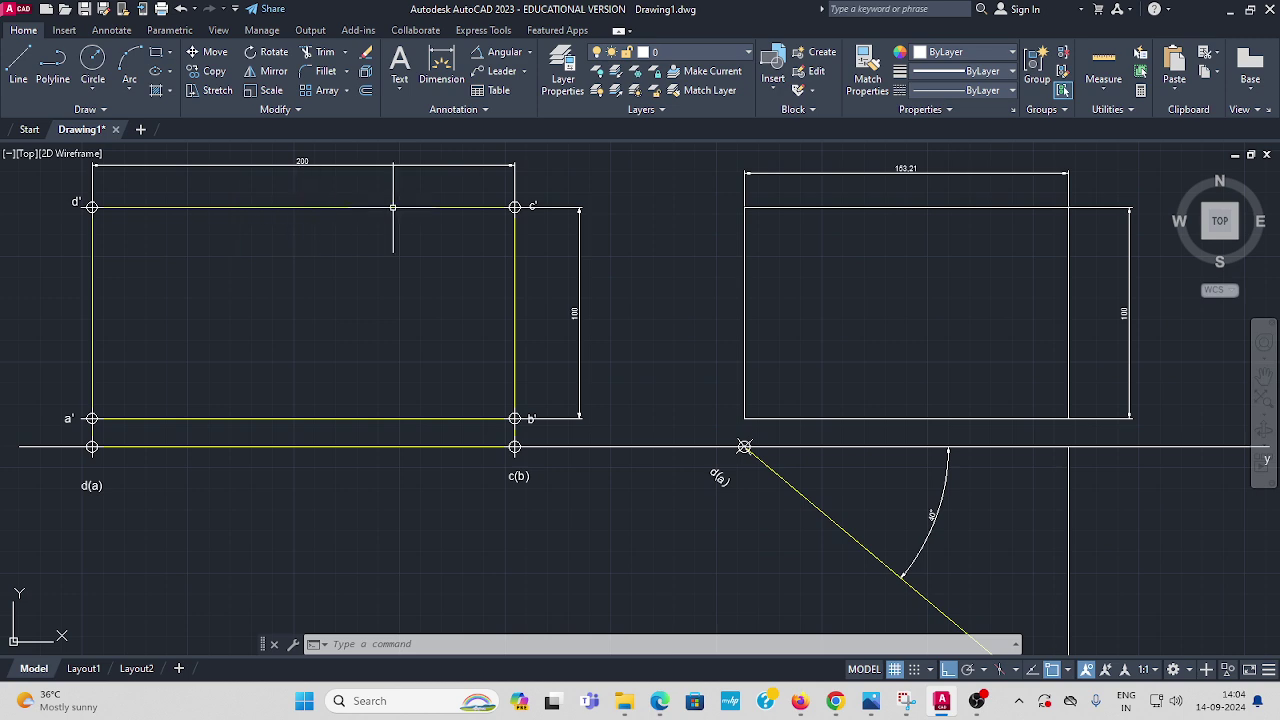
# Step: Pan and zoom around to review both dimensioned front views and the 40° top view
pyautogui.moveTo(447, 200)
pyautogui.mouseDown(button='middle')
pyautogui.moveTo(434, 257)
pyautogui.moveTo(447, 243)
pyautogui.mouseUp(button='middle')
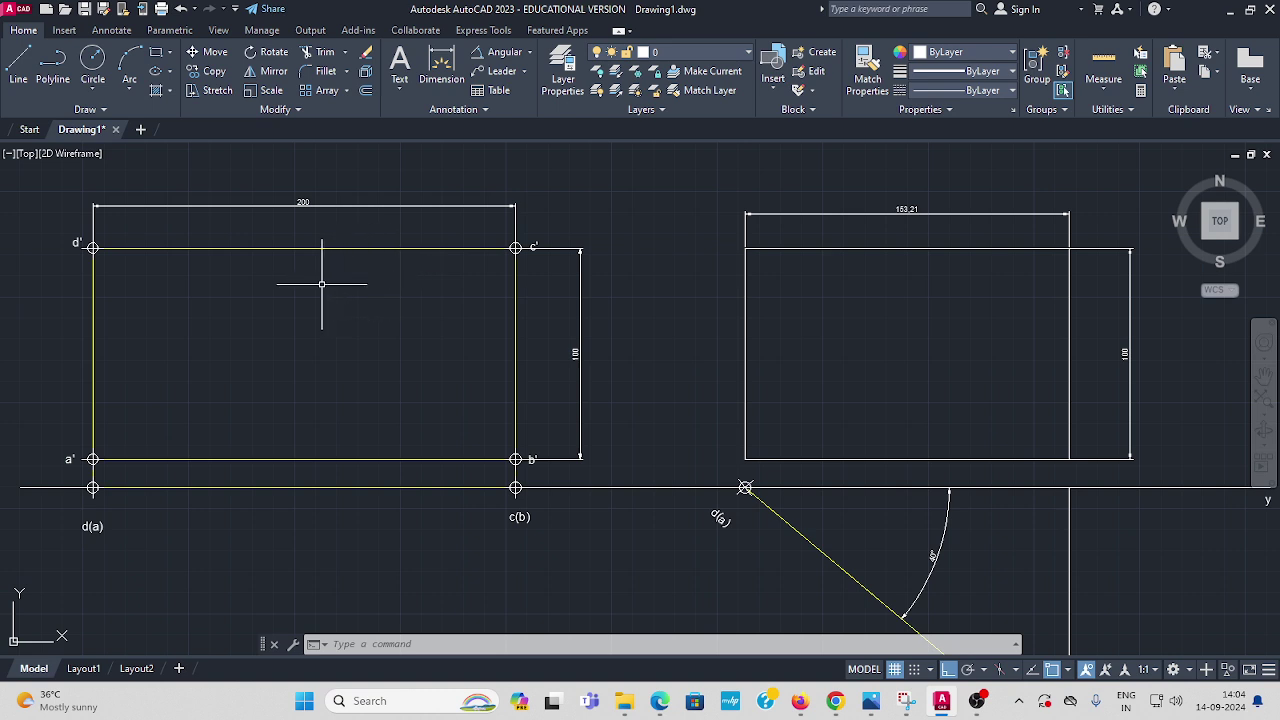
pyautogui.scroll(-2, 423, 314)
pyautogui.scroll(2, 378, 309)
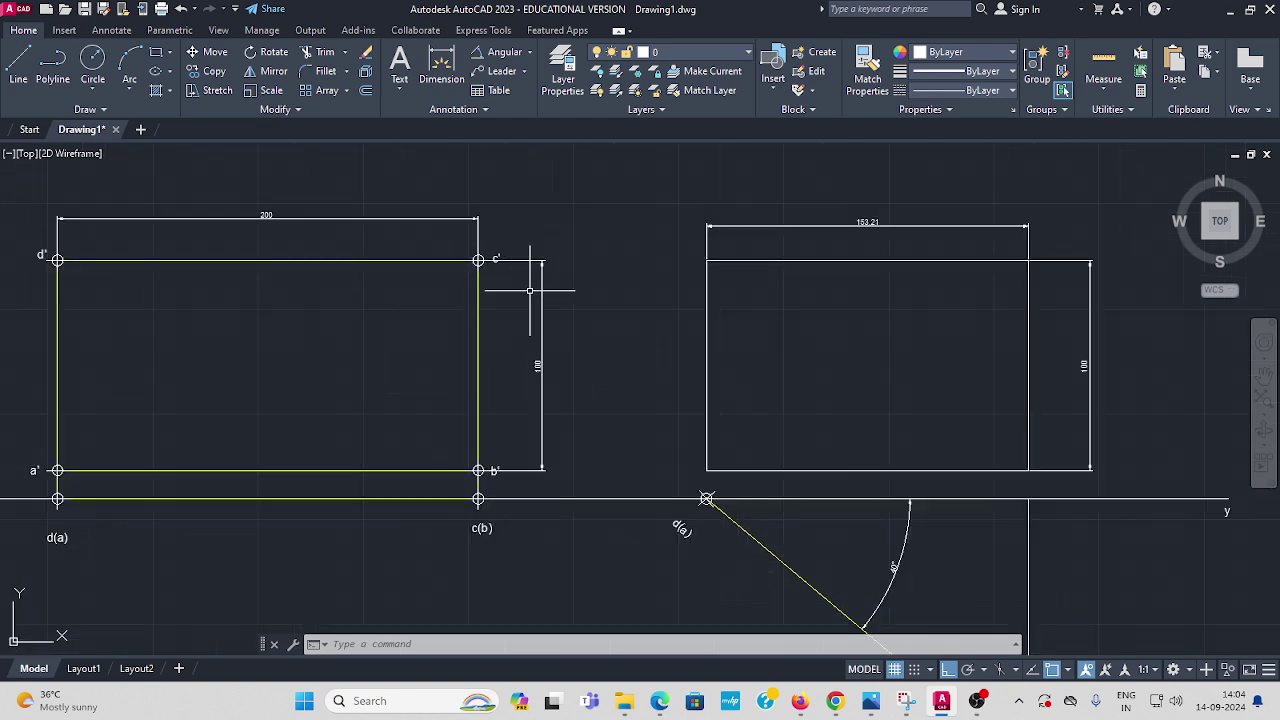
pyautogui.moveTo(639, 304); pyautogui.dragTo(477, 335, button='middle')
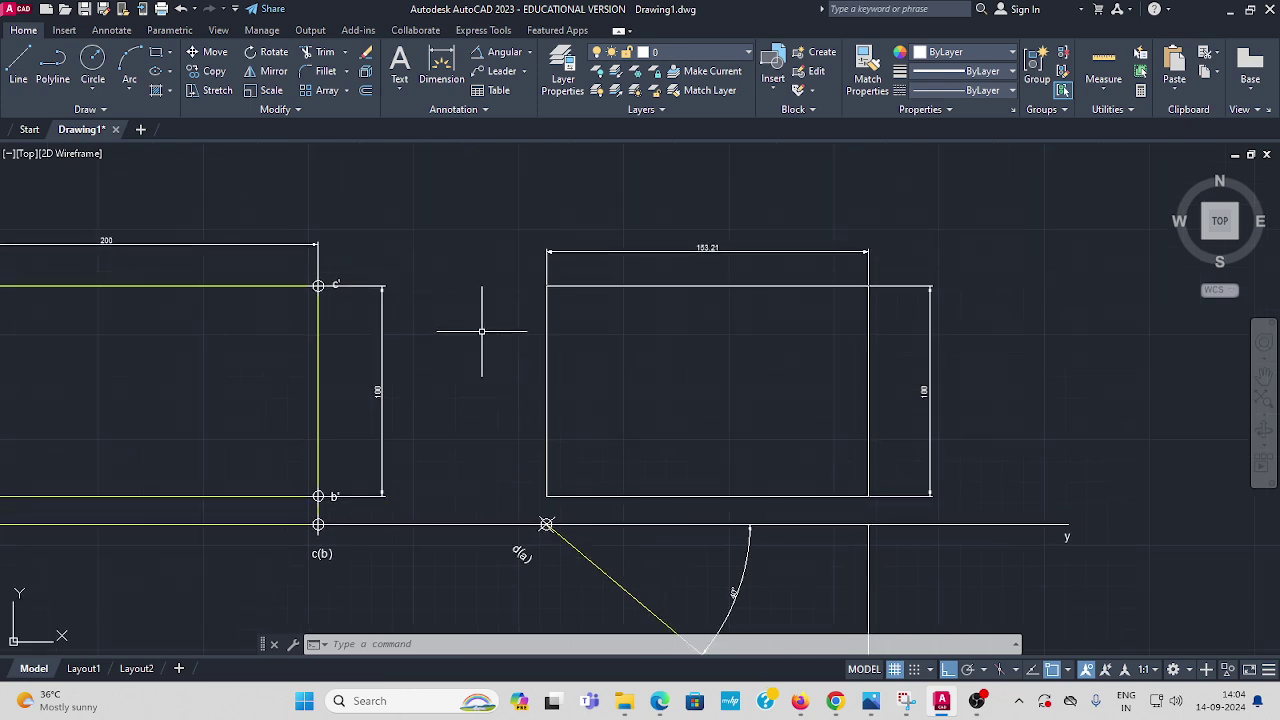
pyautogui.moveTo(376, 389); pyautogui.dragTo(448, 358, button='middle')
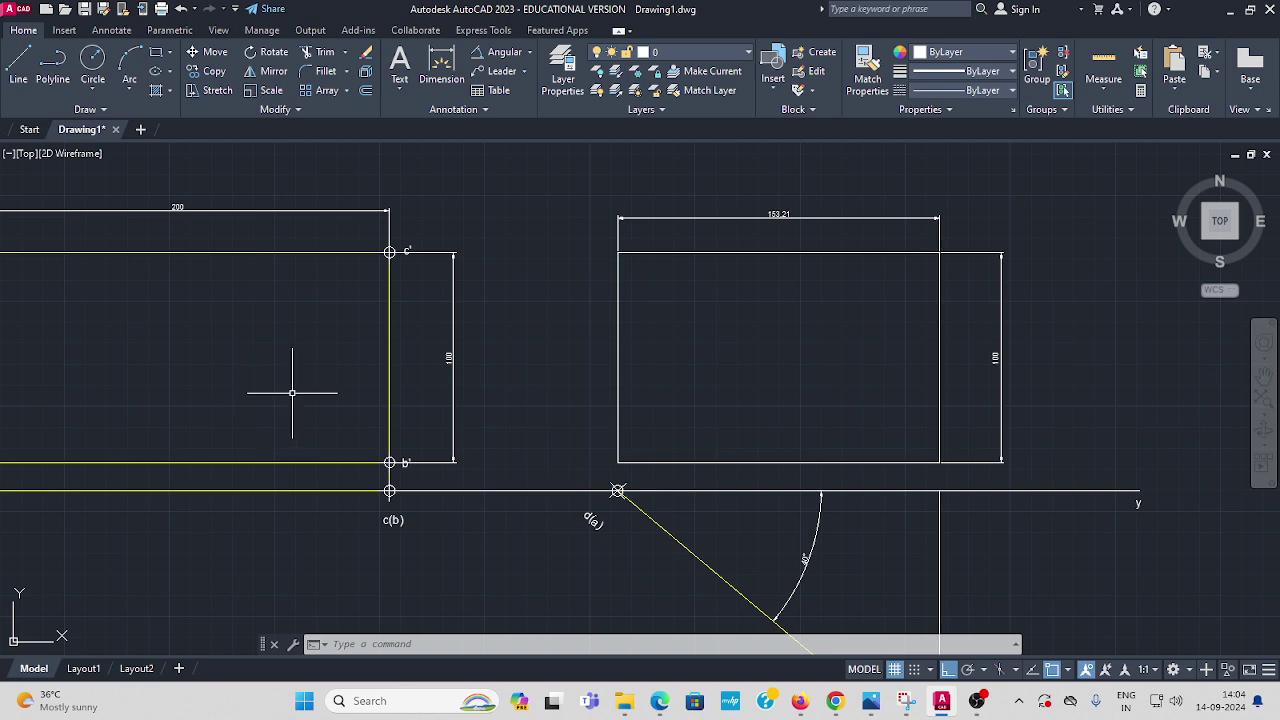
pyautogui.moveTo(772, 356); pyautogui.dragTo(576, 368, button='middle')
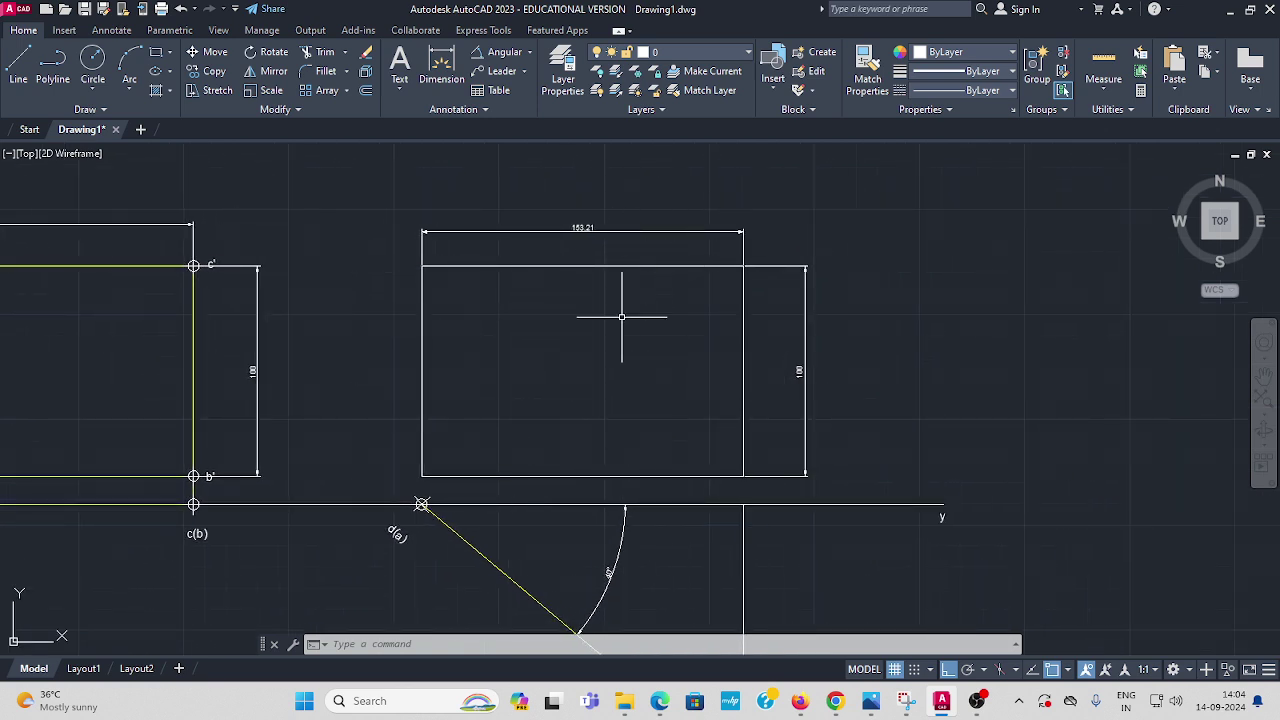
pyautogui.moveTo(621, 317); pyautogui.dragTo(599, 322, button='middle')
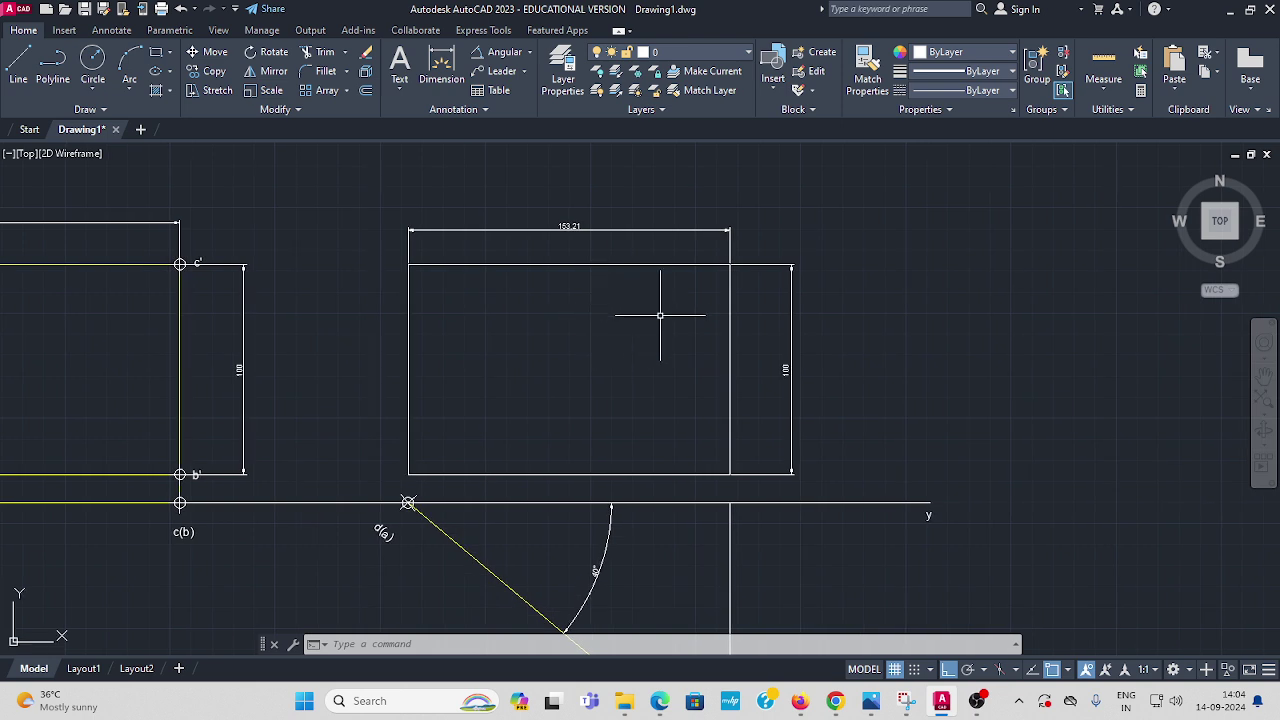
pyautogui.moveTo(731, 300); pyautogui.dragTo(631, 274, button='middle')
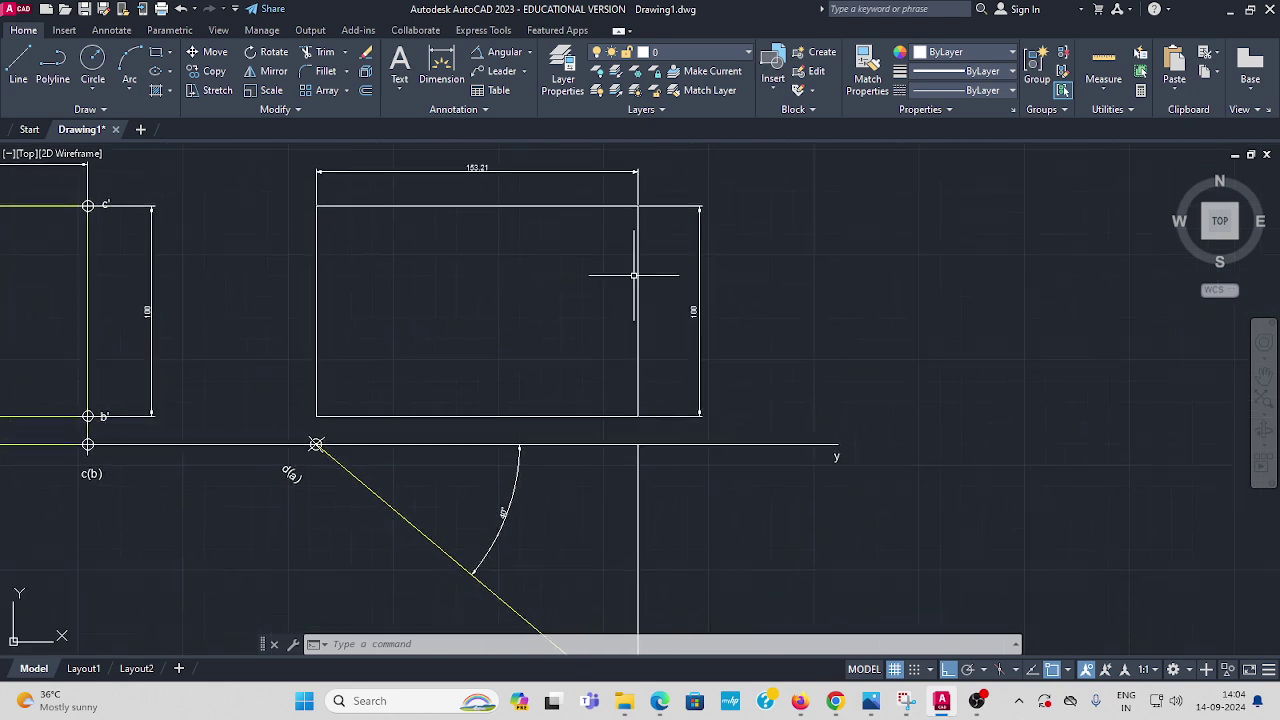
pyautogui.scroll(-2, 633, 279)
pyautogui.scroll(3, 141, 214)
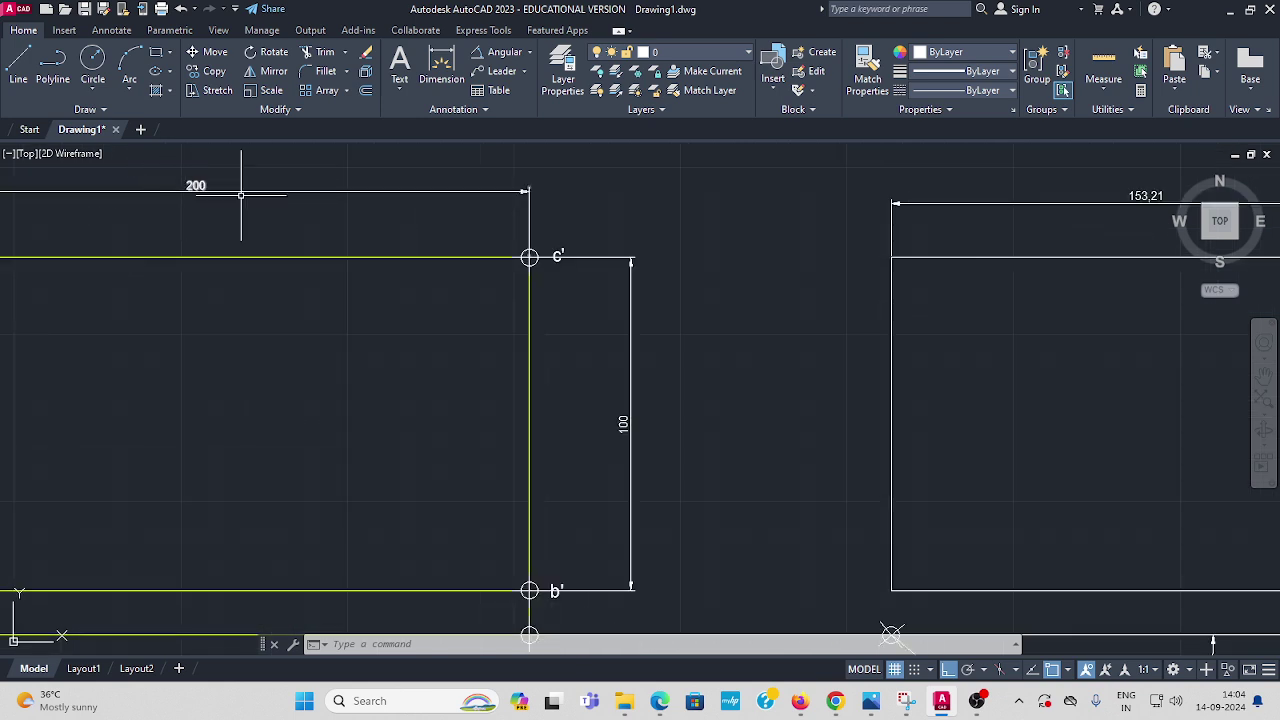
pyautogui.scroll(-1, 821, 218)
# Step: Select the 153.21 × 100 projected-view rectangle
pyautogui.moveTo(821, 218); pyautogui.dragTo(291, 309, button='middle')
pyautogui.scroll(1, 296, 287)
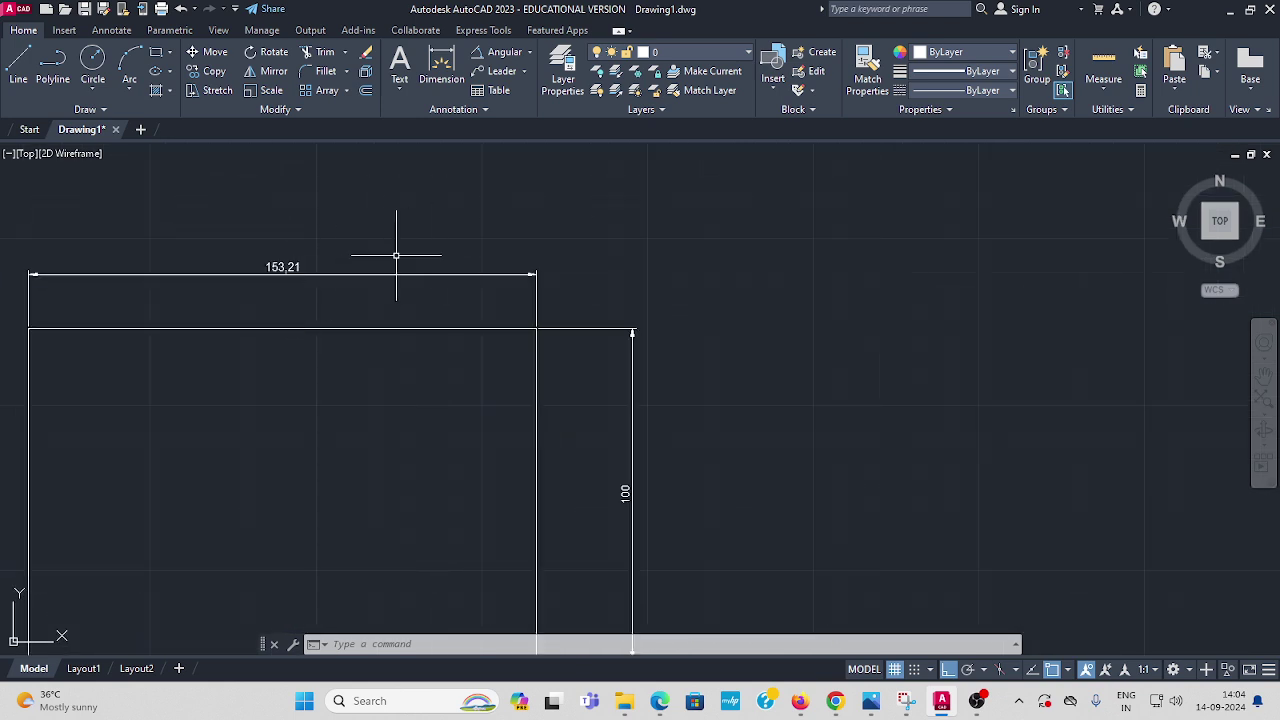
pyautogui.scroll(-2, 346, 273)
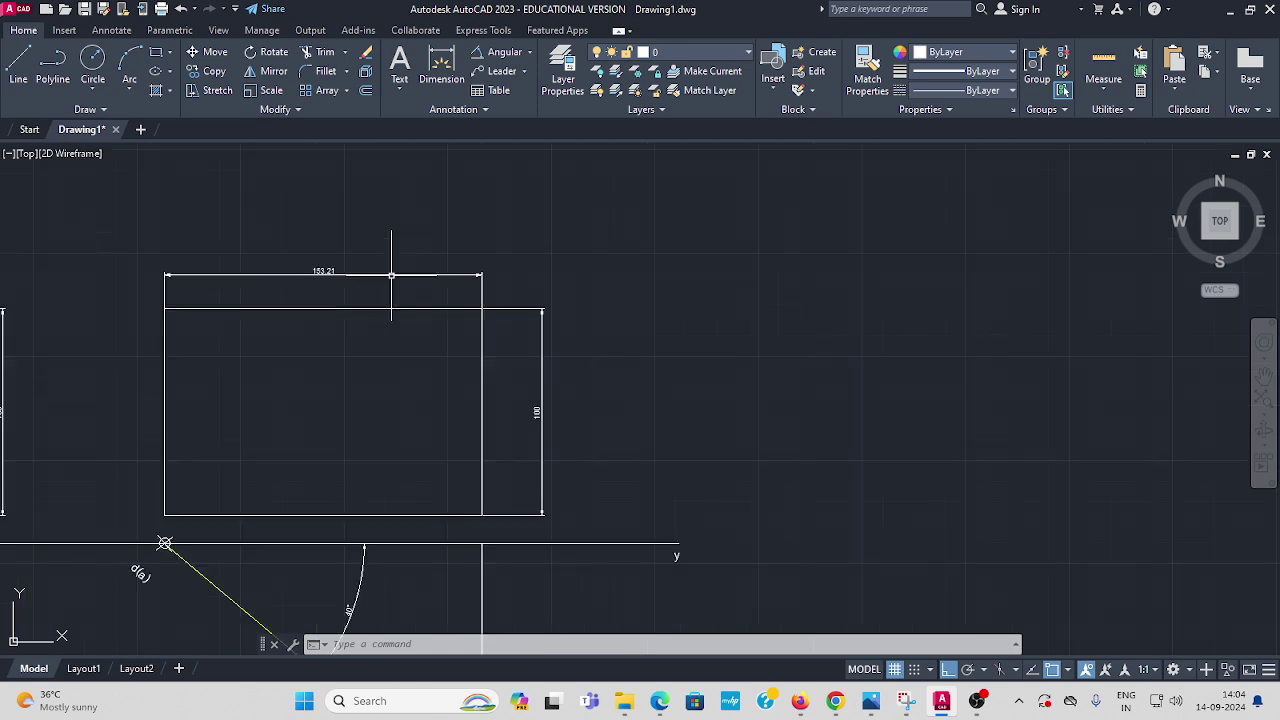
pyautogui.scroll(-1, 529, 366)
pyautogui.moveTo(529, 366); pyautogui.dragTo(572, 323, button='middle')
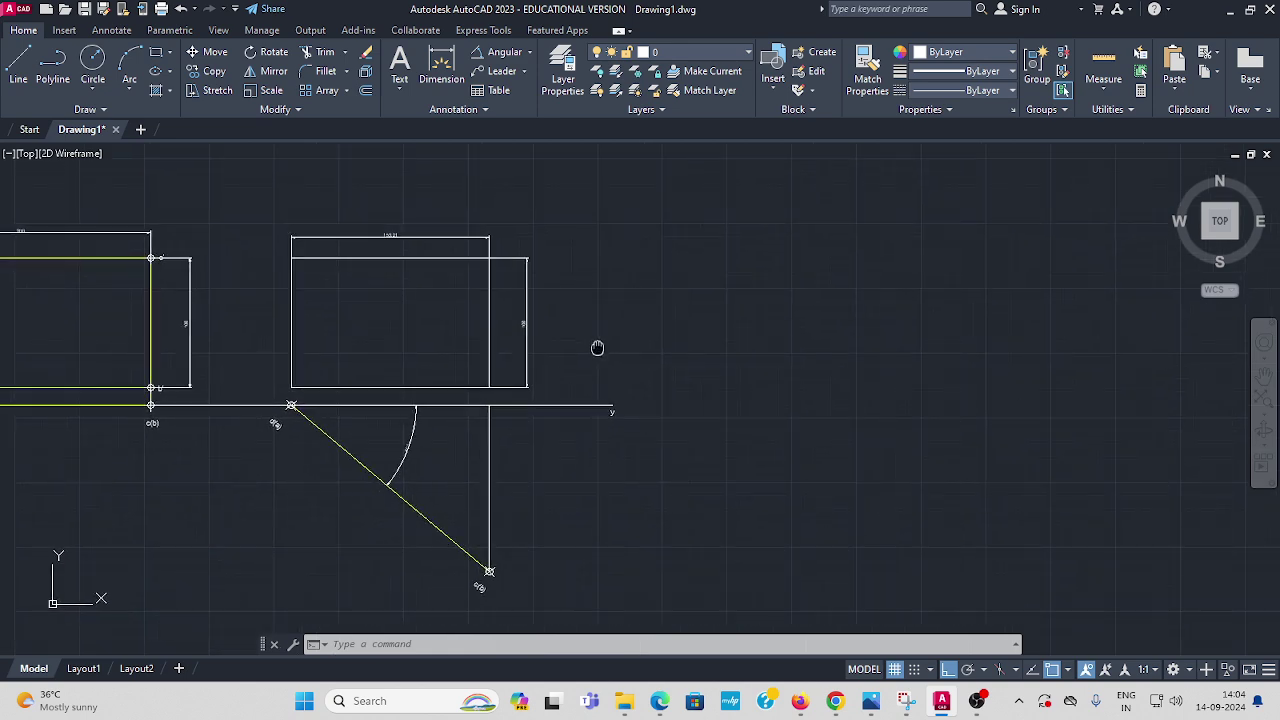
pyautogui.click(290, 322)
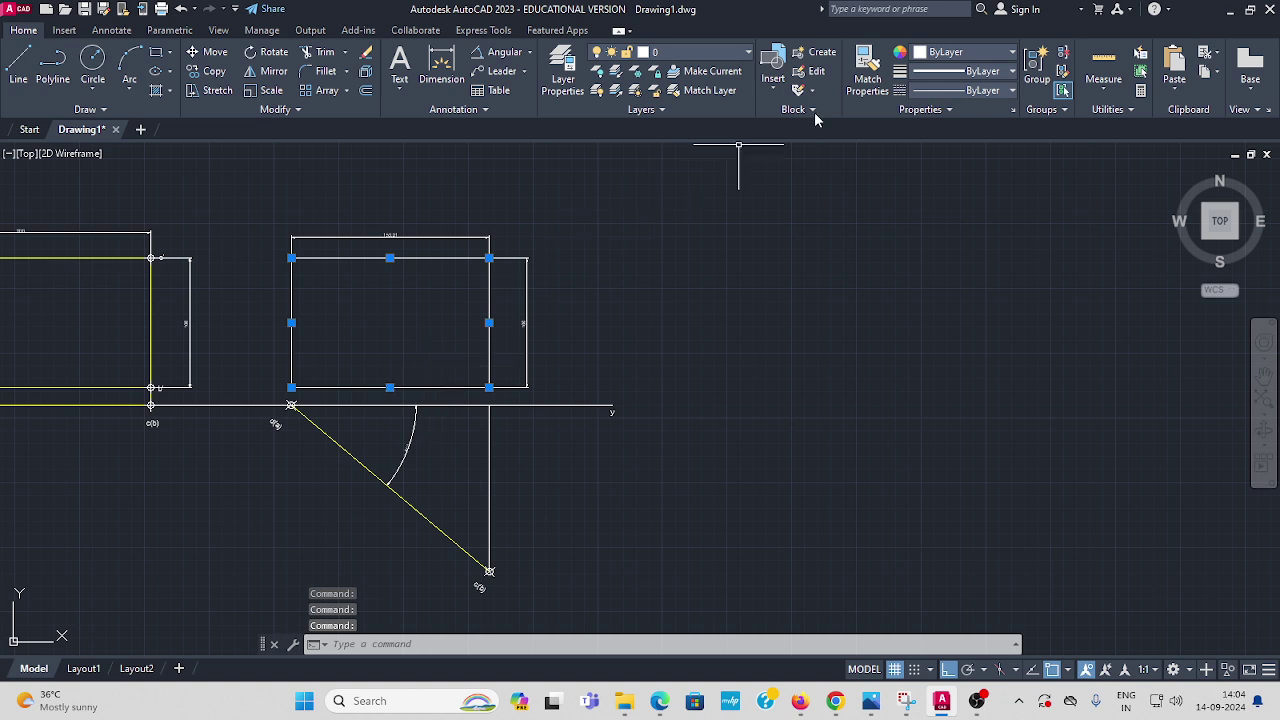
# Step: Set the selected projected-view rectangle's colour to Red, then switch to OBS Studio
pyautogui.click(1012, 54)
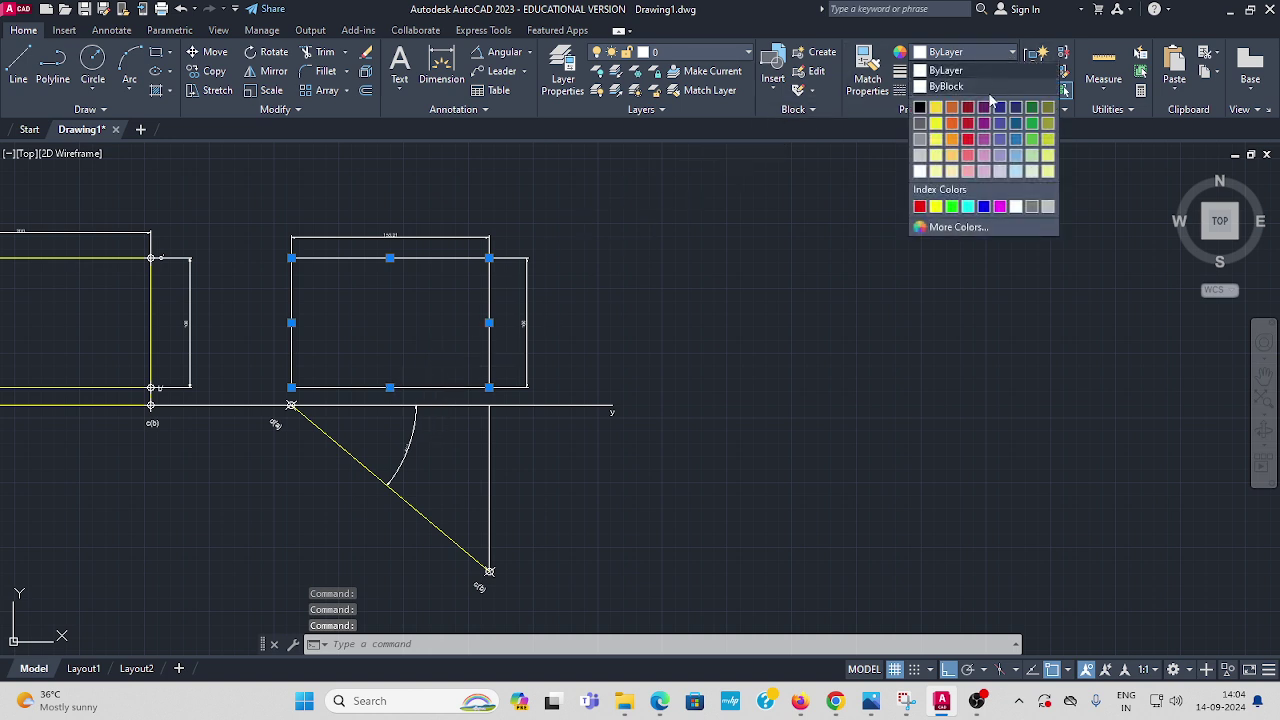
pyautogui.click(930, 204)
pyautogui.click(610, 400)
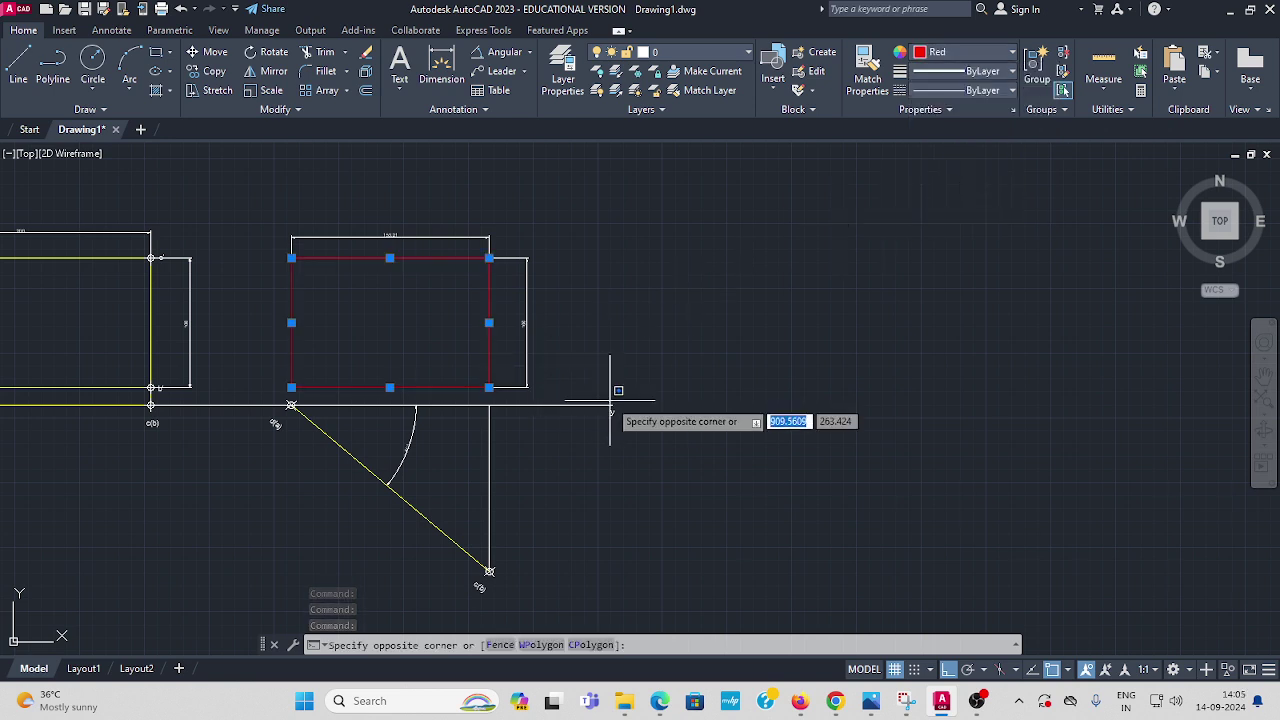
pyautogui.press('Escape')
pyautogui.scroll(-3, 510, 437)
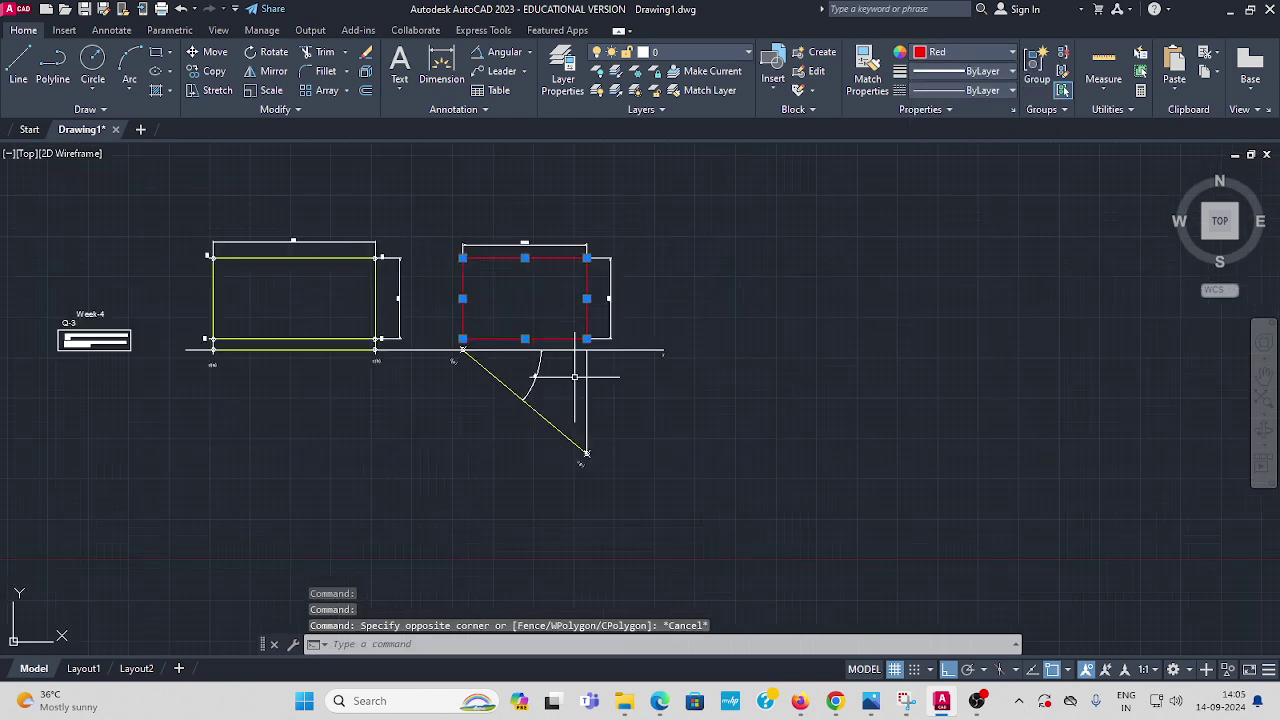
pyautogui.scroll(2, 355, 385)
pyautogui.moveTo(337, 366); pyautogui.dragTo(337, 408, button='middle')
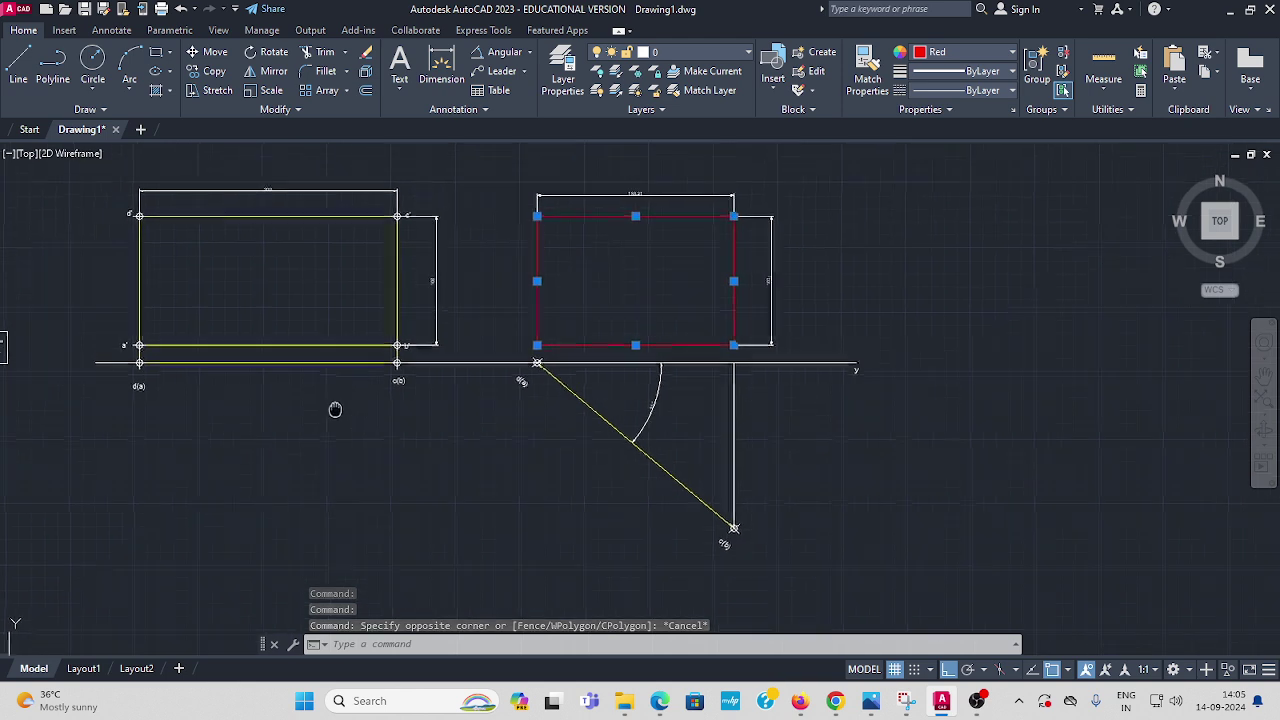
pyautogui.click(977, 700)
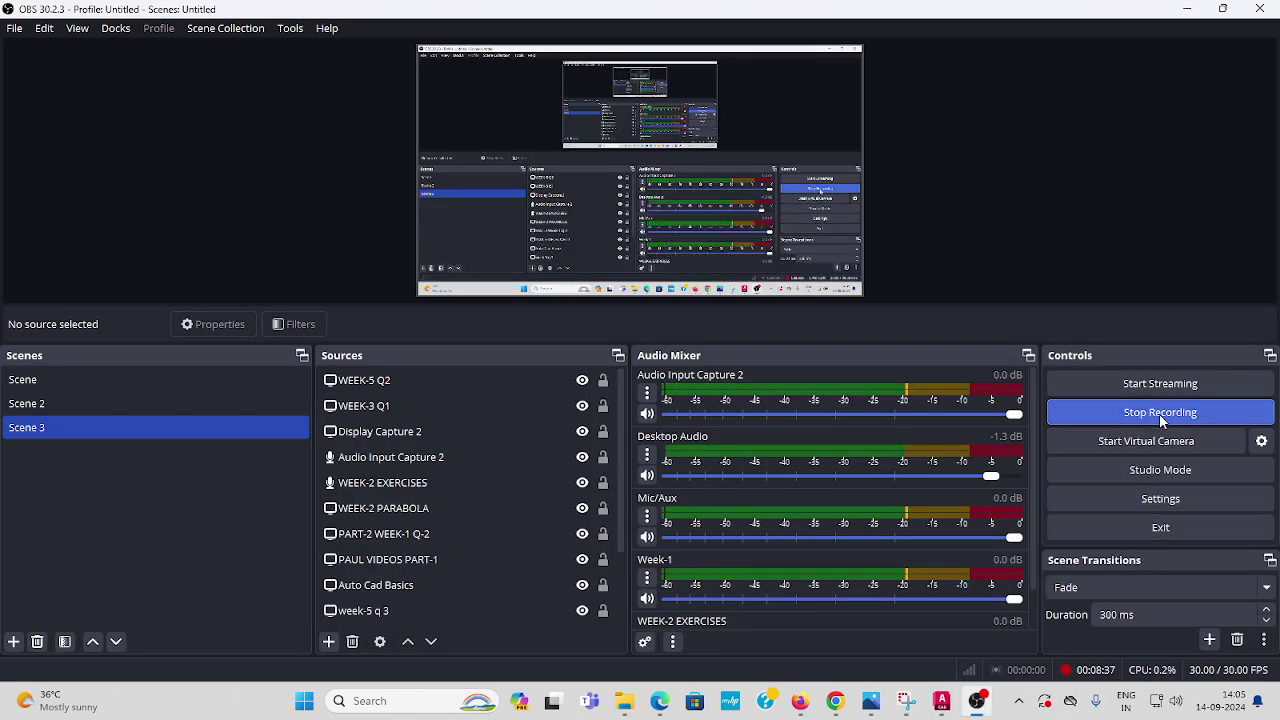